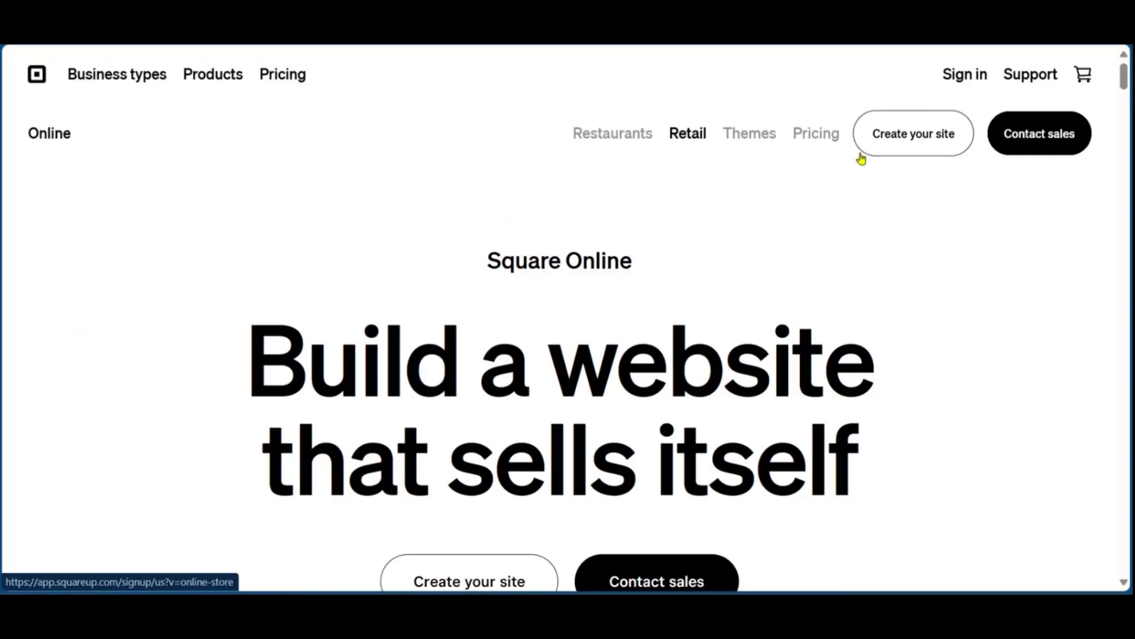
Start creating a Square Online site and go to the password field of the account sign-up form
scroll(873, 161, "down", 5)
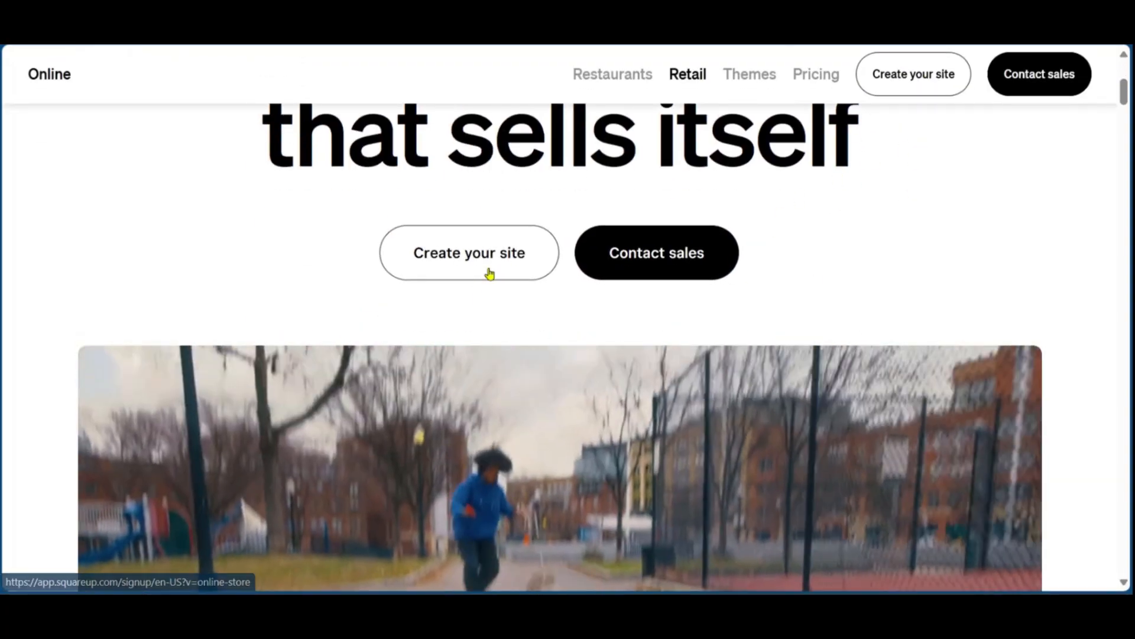
scroll(920, 137, "up", 5)
left_click(923, 137)
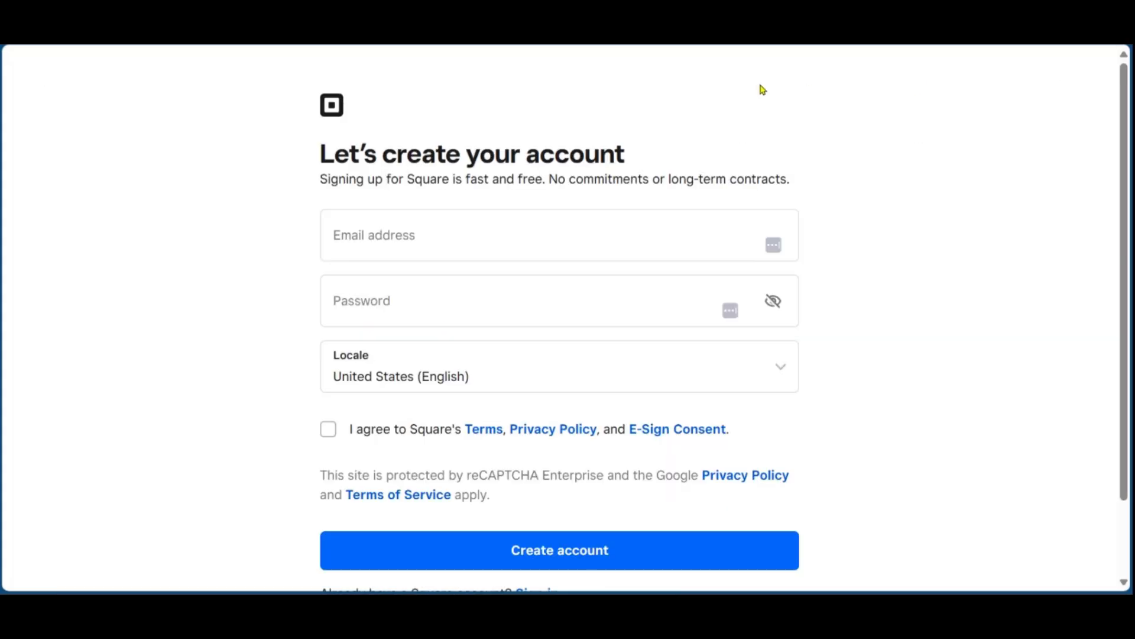
left_click(412, 293)
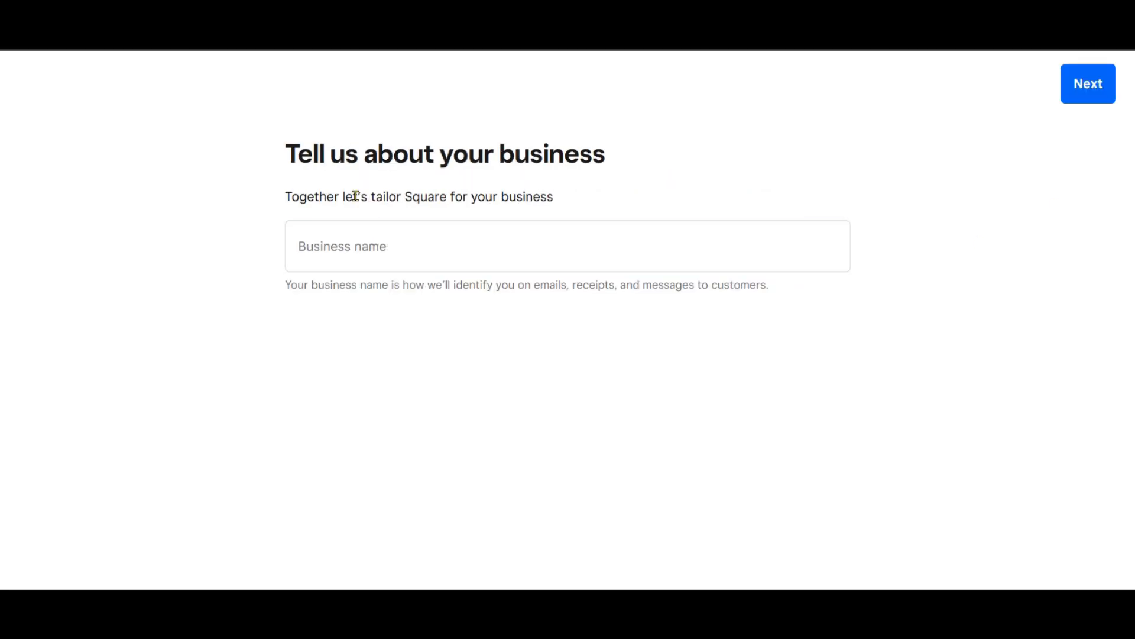
Enter "Calford" as the business name and continue to the next setup question
left_click(323, 237)
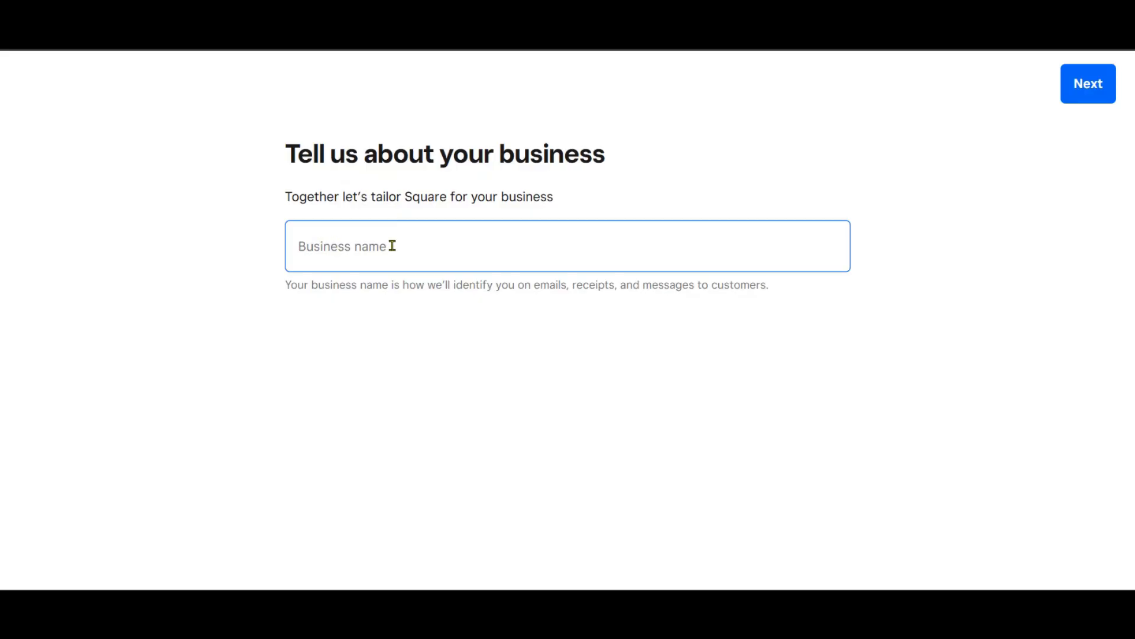
type("Calford")
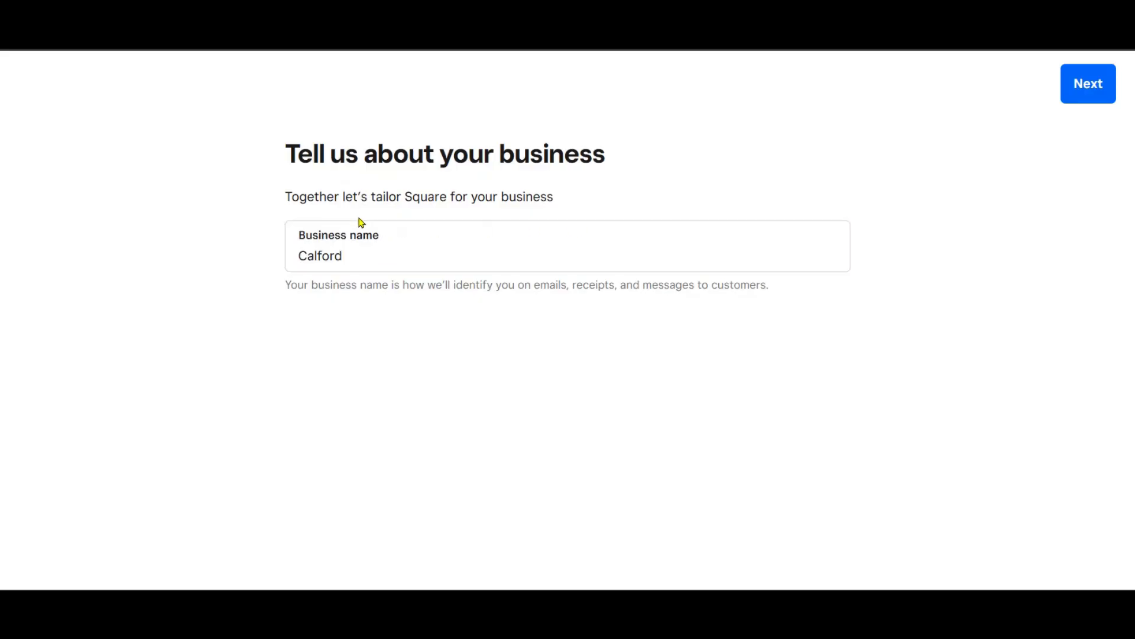
left_click(338, 267)
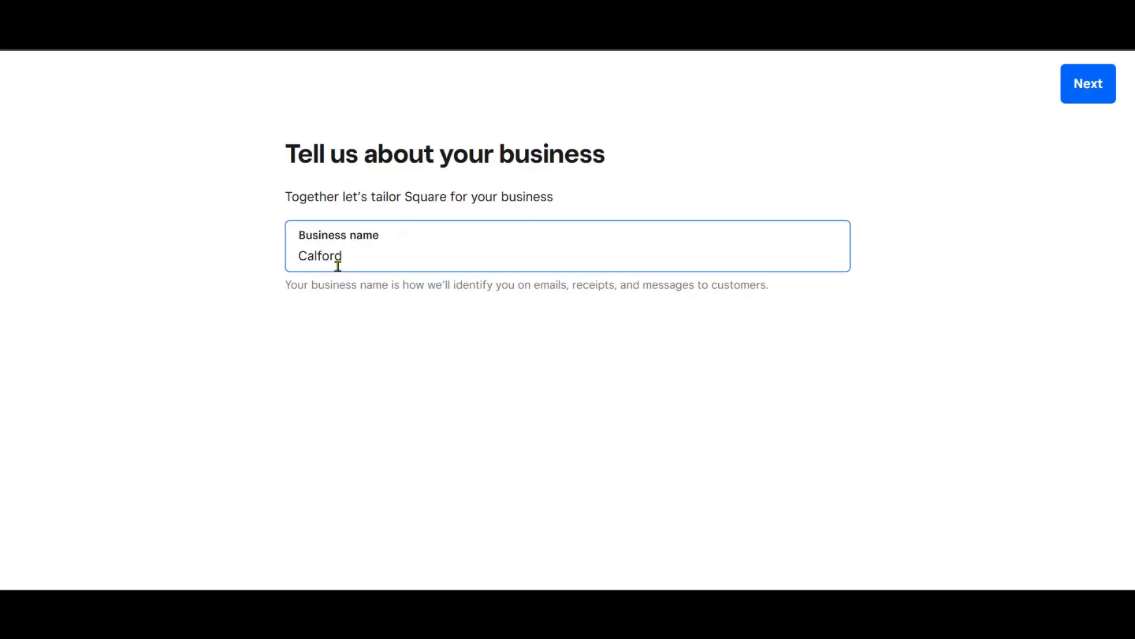
left_click(1087, 86)
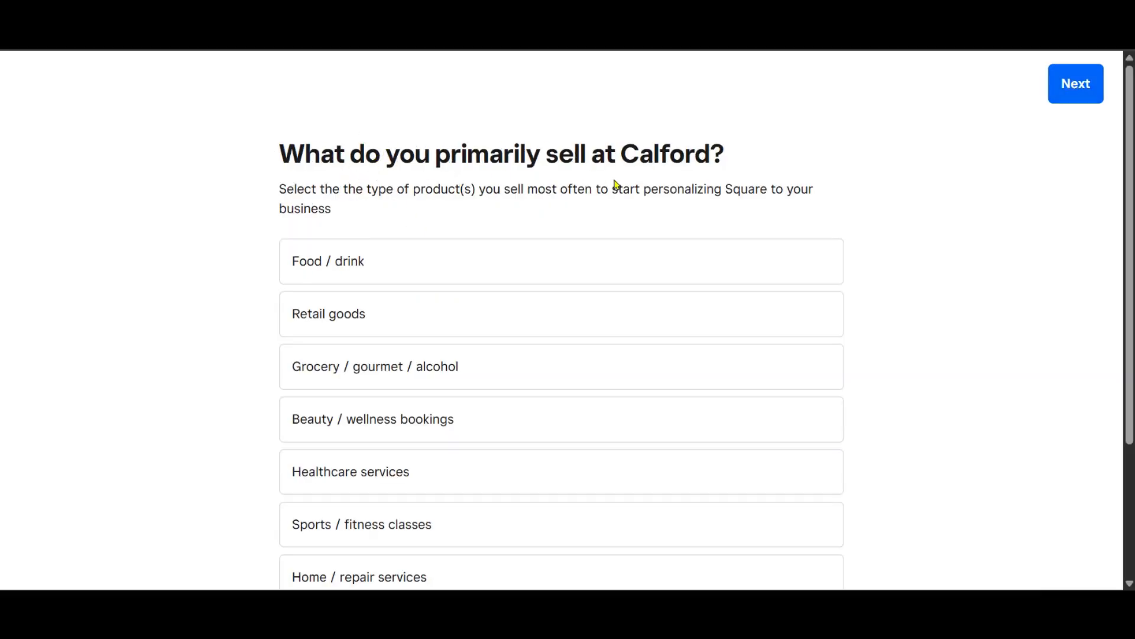
Choose Home / repair services as what the business primarily sells and continue
scroll(473, 243, "down", 3)
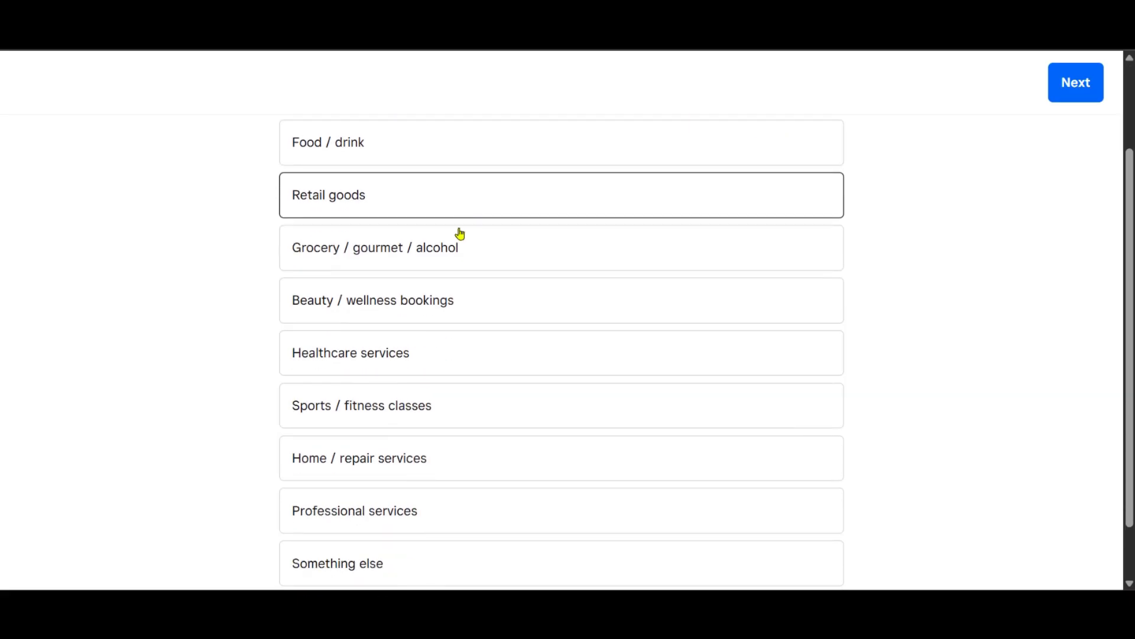
left_click(312, 430)
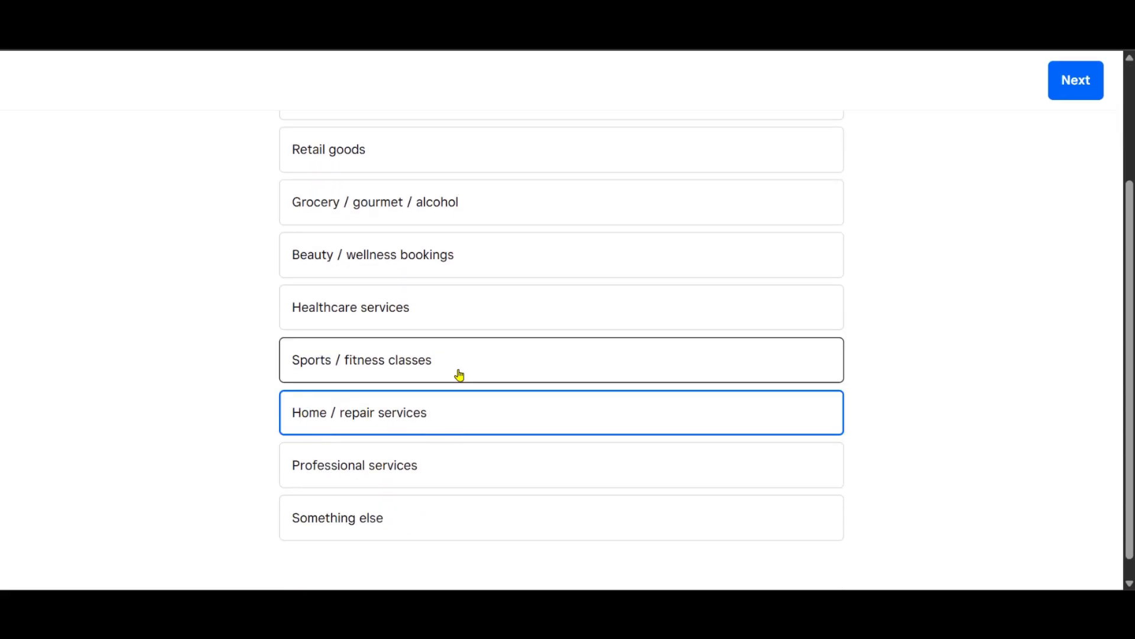
scroll(583, 453, "up", 3)
left_click(1075, 83)
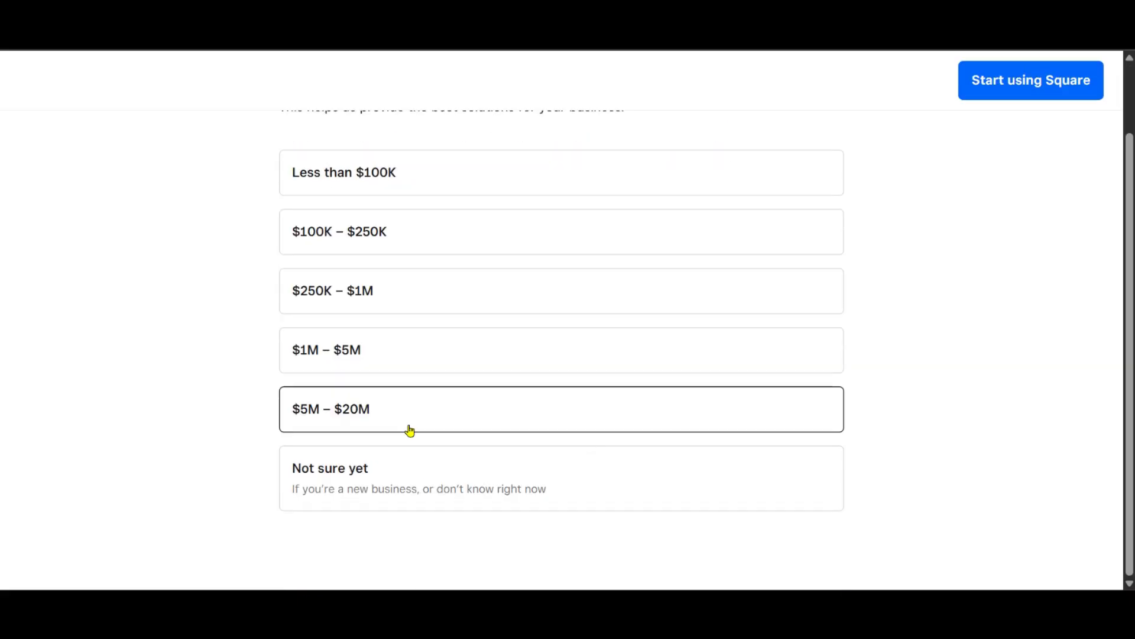
Answer the annual revenue question with "Not sure yet" and start using Square
scroll(383, 346, "down", 2)
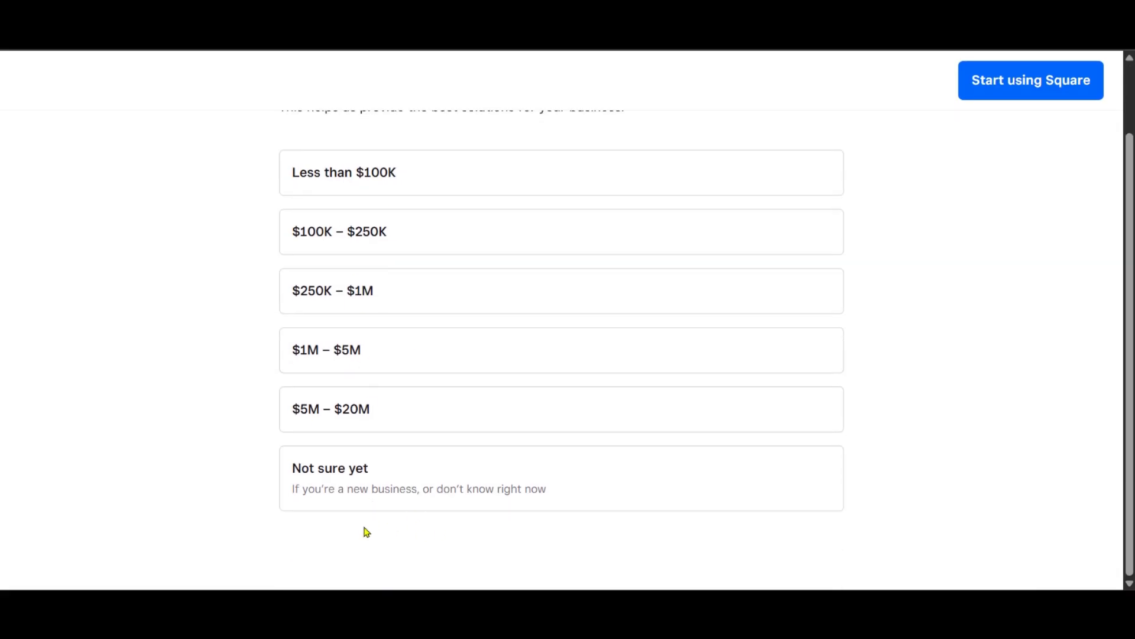
left_click(317, 482)
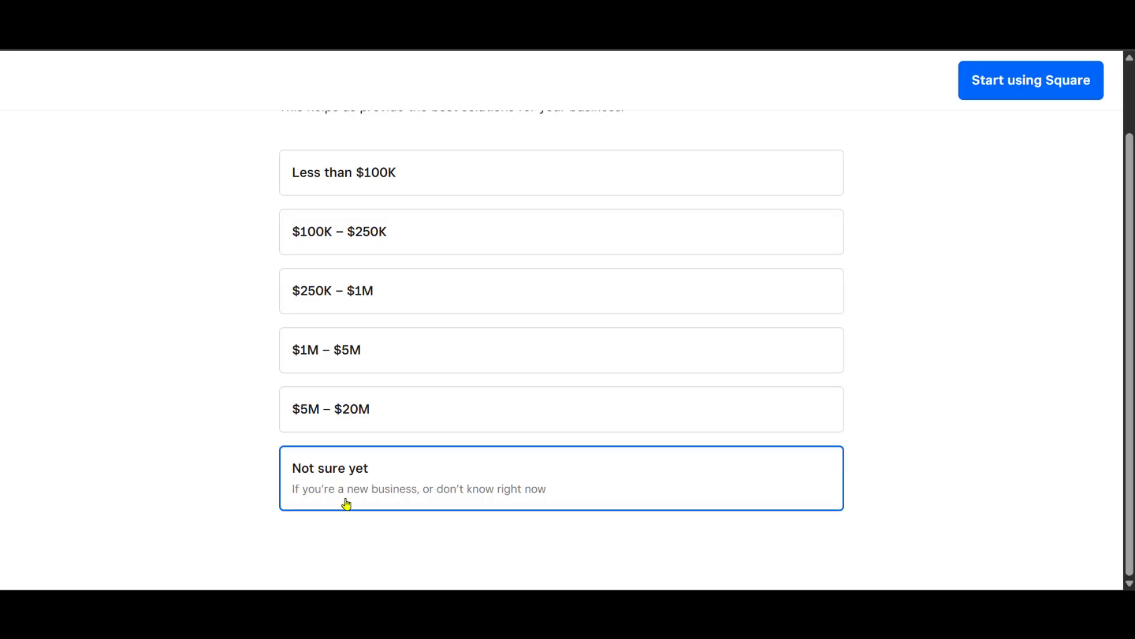
scroll(668, 461, "up", 2)
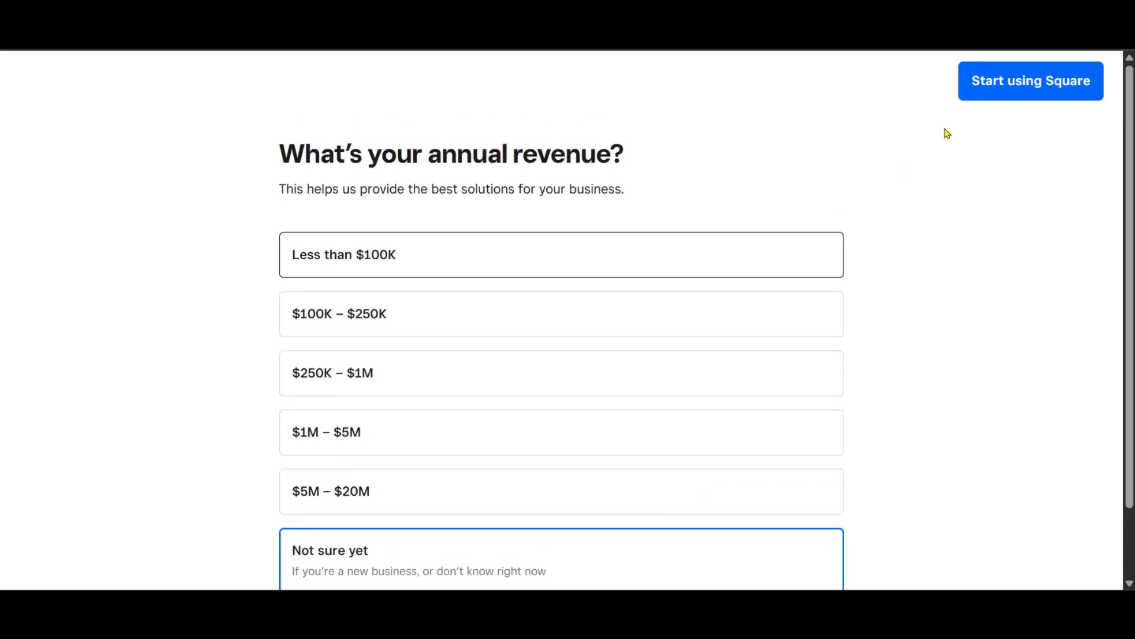
left_click(1016, 97)
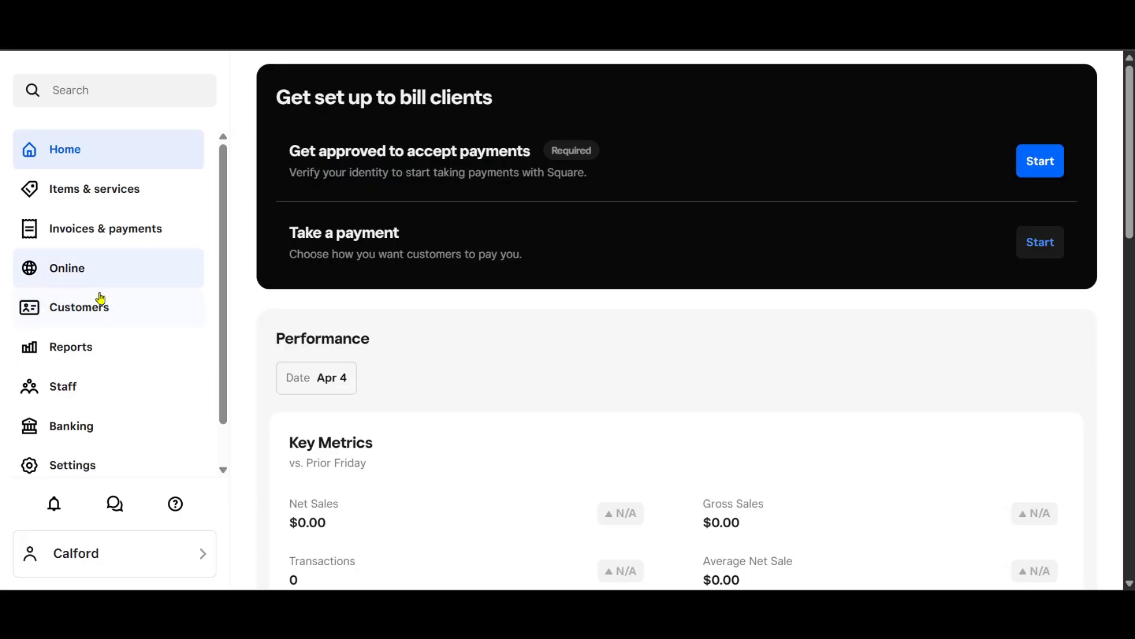
Go to the online store area of the dashboard and start setting up the site
left_click(49, 278)
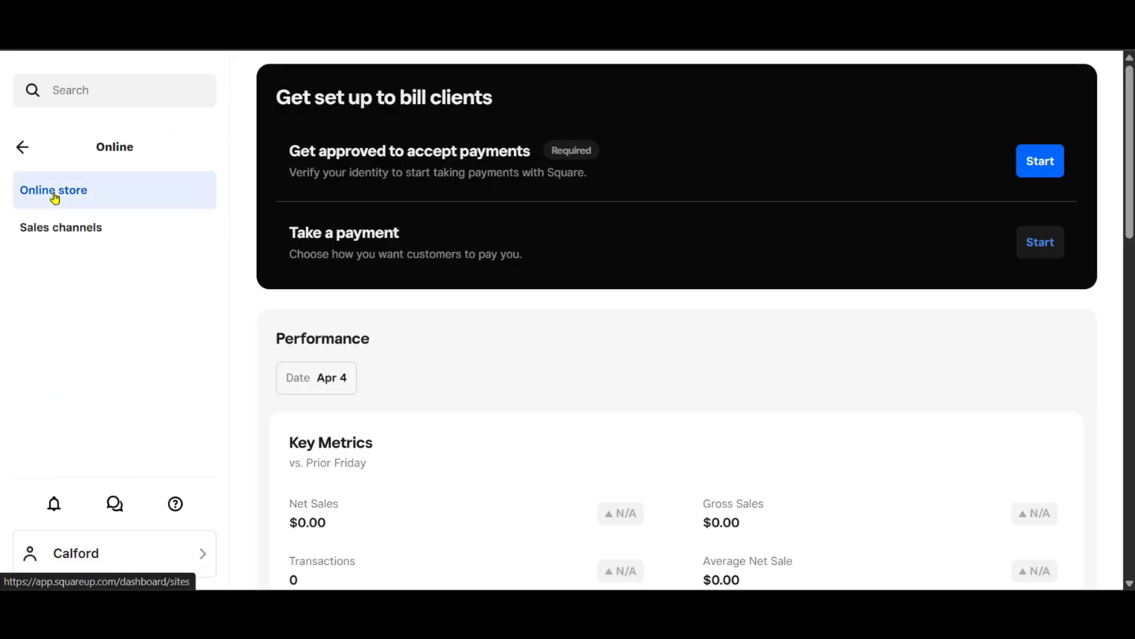
left_click(54, 198)
scroll(562, 296, "down", 5)
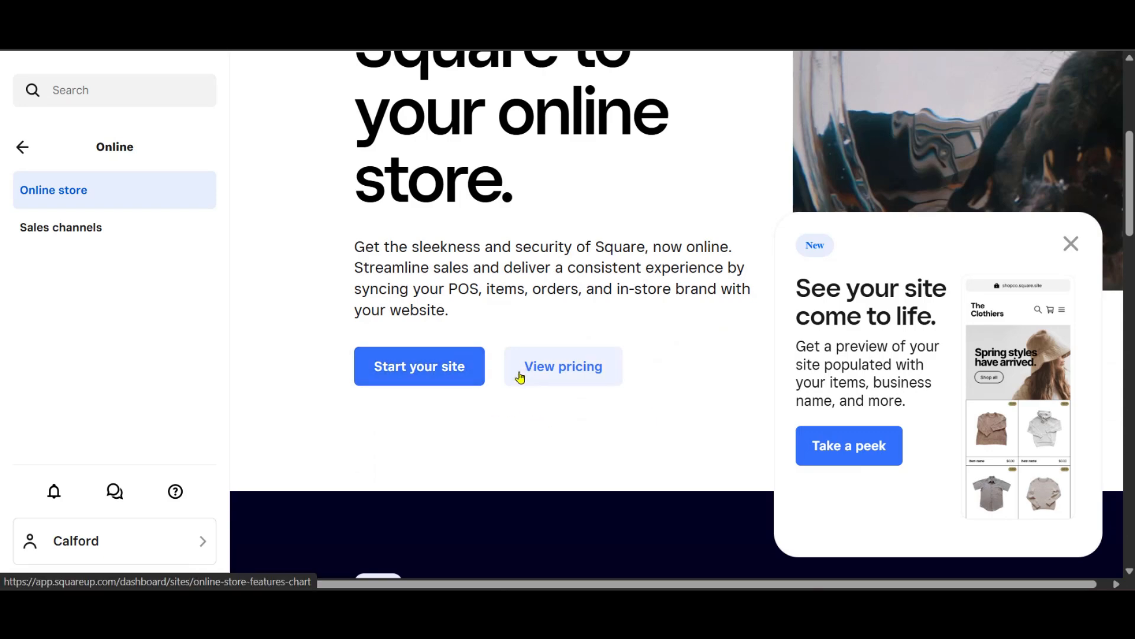
scroll(627, 420, "up", 3)
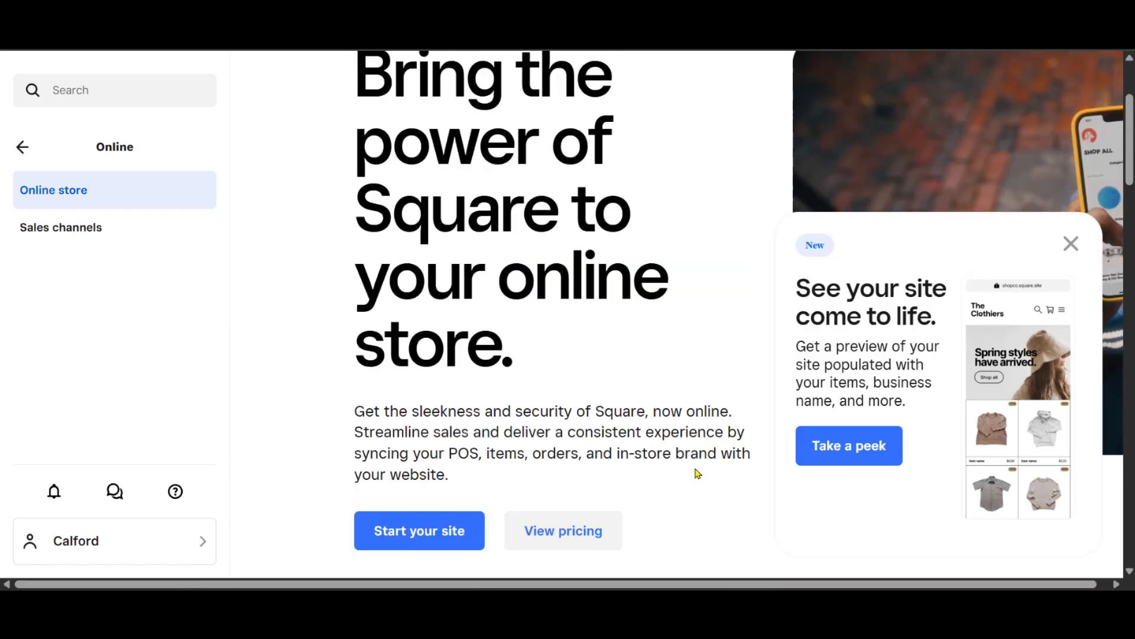
left_click(409, 544)
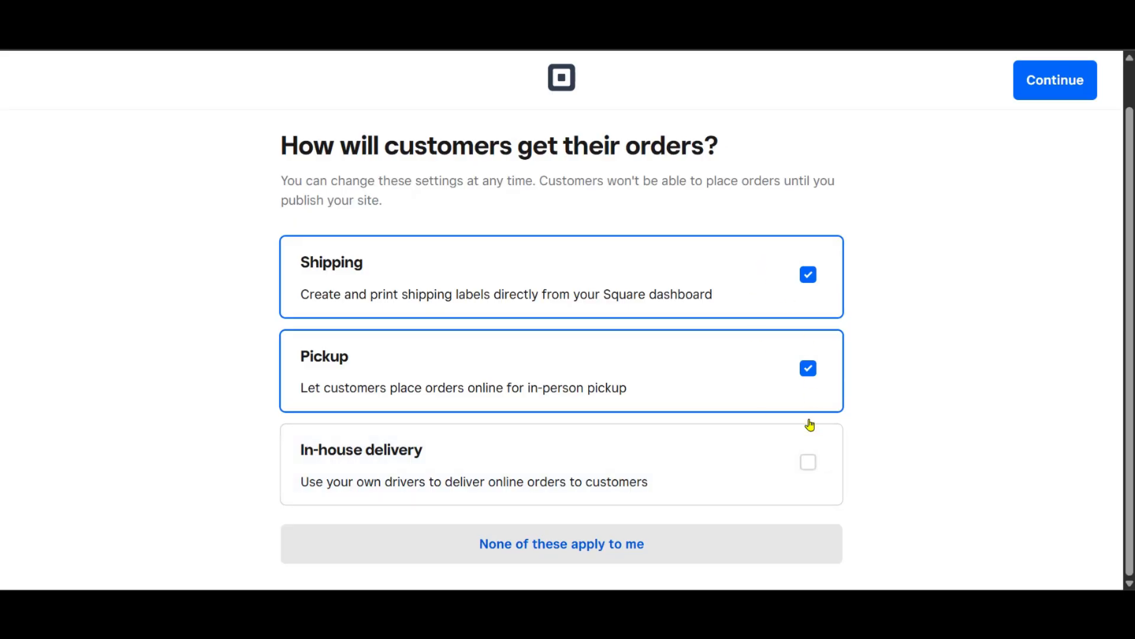
Continue with Shipping and Pickup as the order methods, leaving In-house delivery unselected
left_click(811, 471)
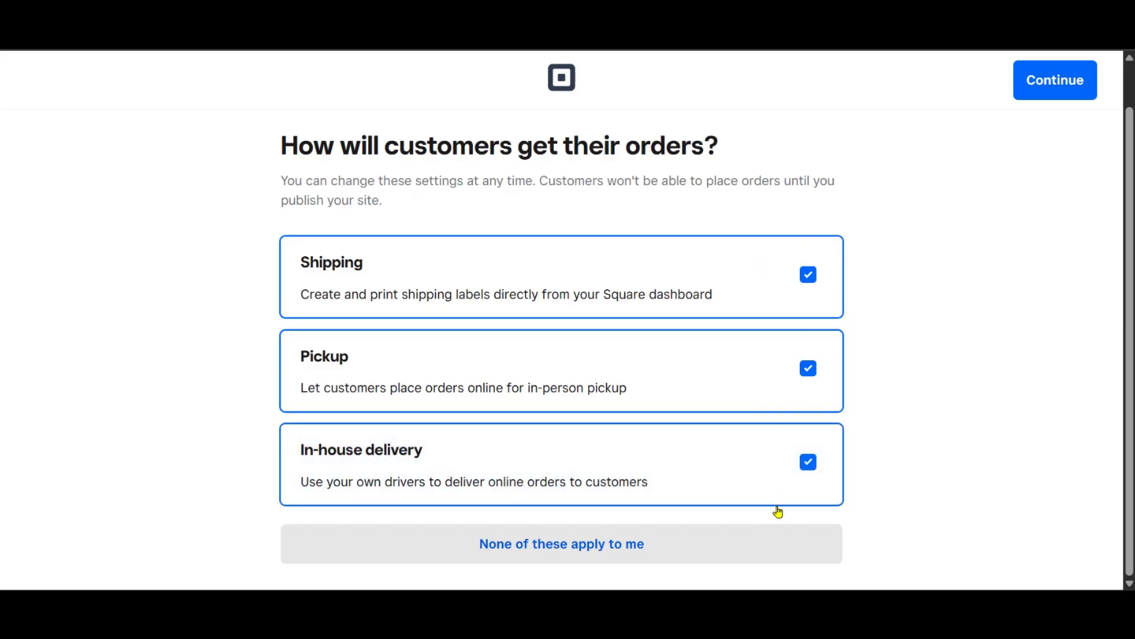
left_click(810, 462)
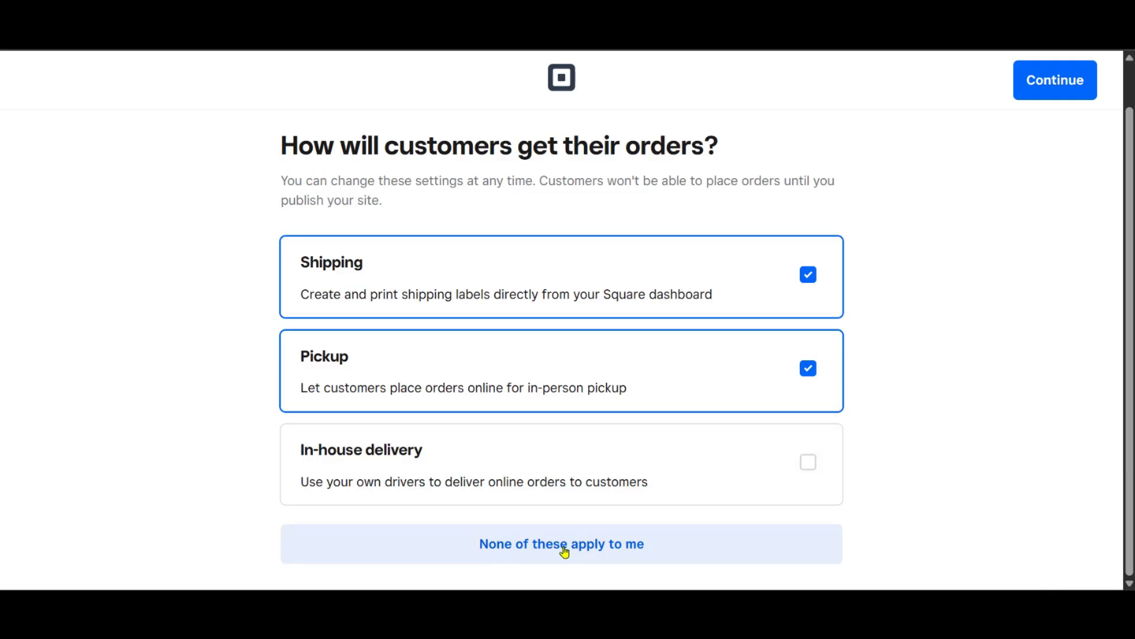
left_click(1036, 87)
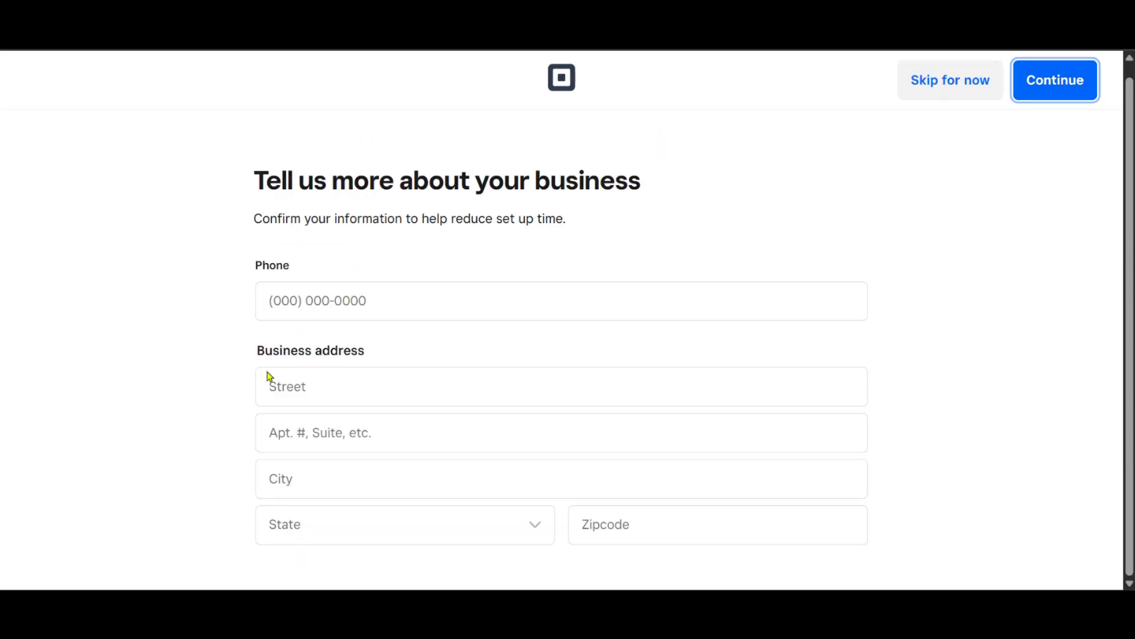
Skip the phone and business address details and open the theme selection for customizing the site
left_click(306, 387)
left_click(926, 70)
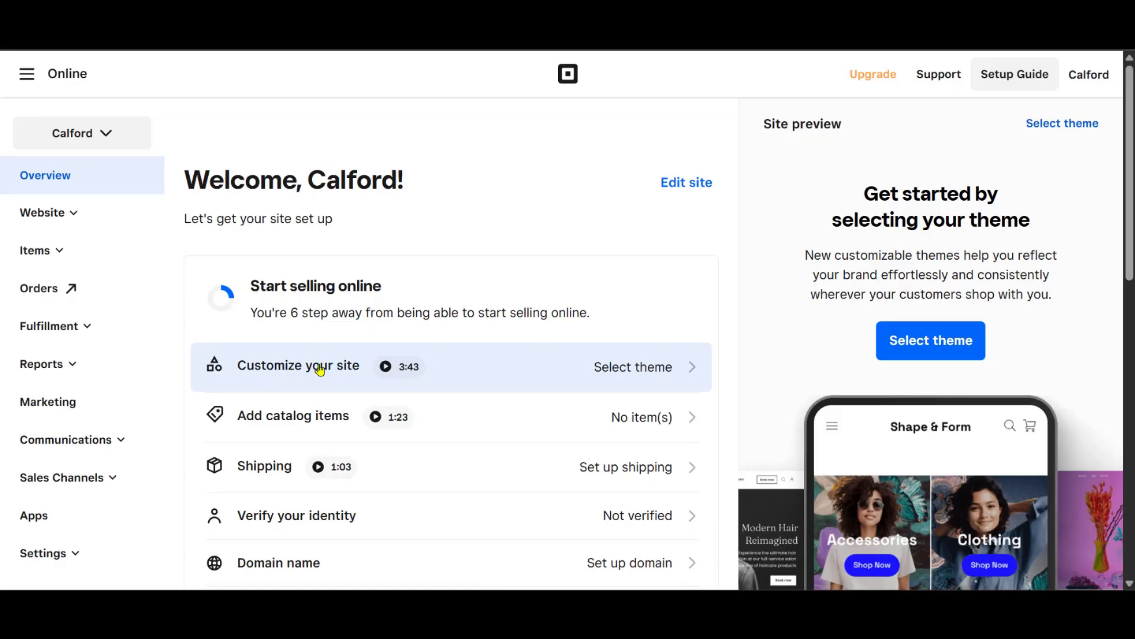
left_click(637, 373)
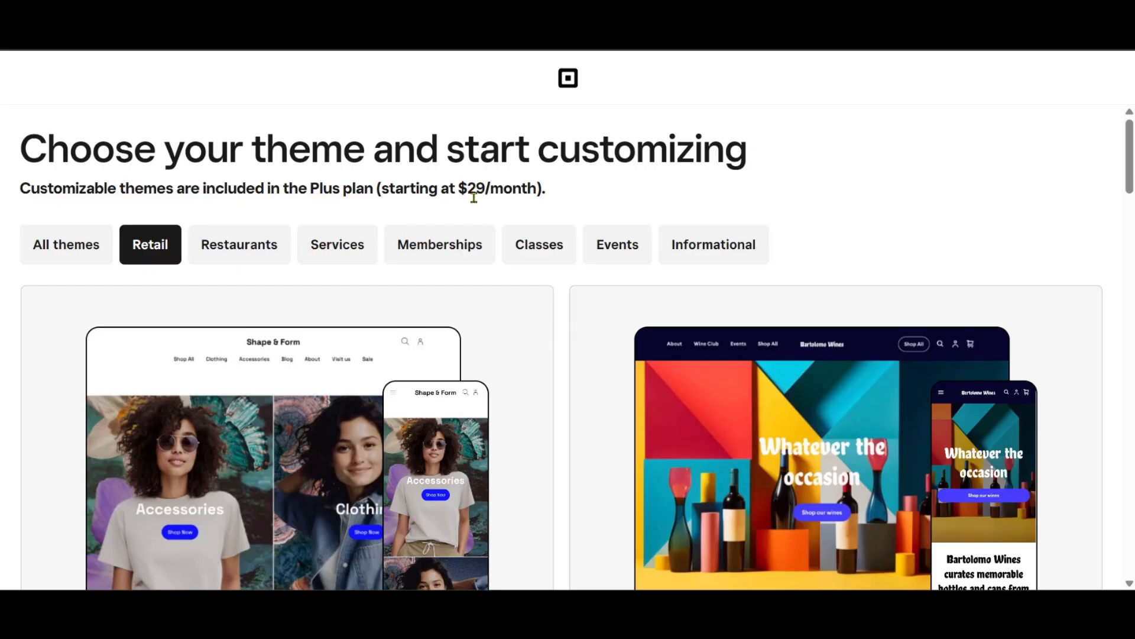
Examine the Retail themes offered for the site
scroll(519, 407, "down", 5)
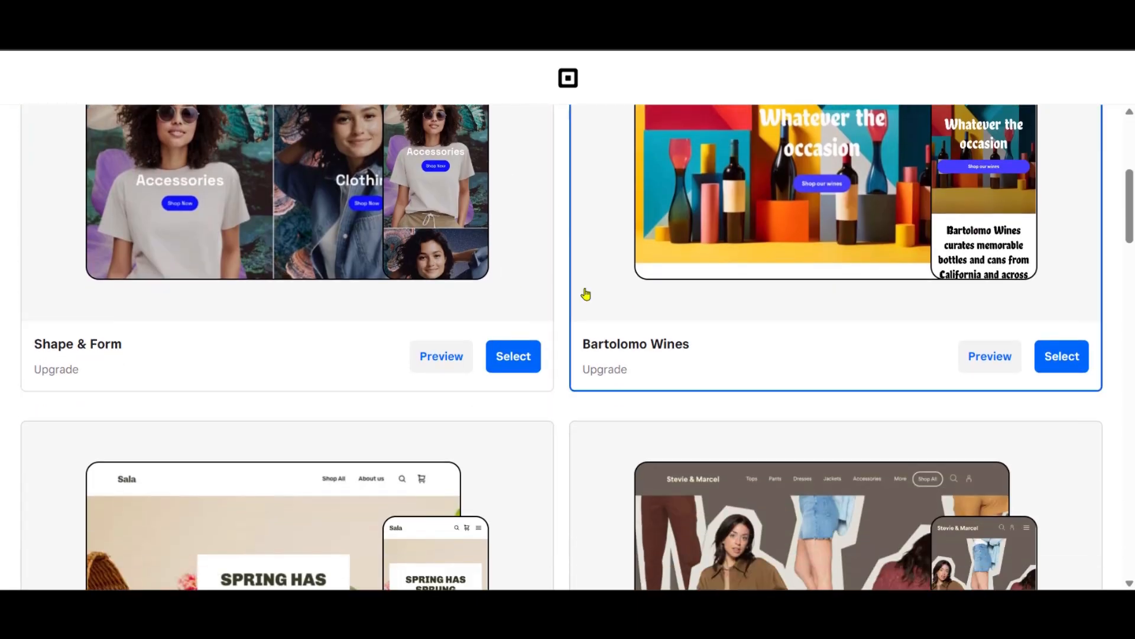
scroll(506, 308, "up", 3)
scroll(626, 352, "down", 5)
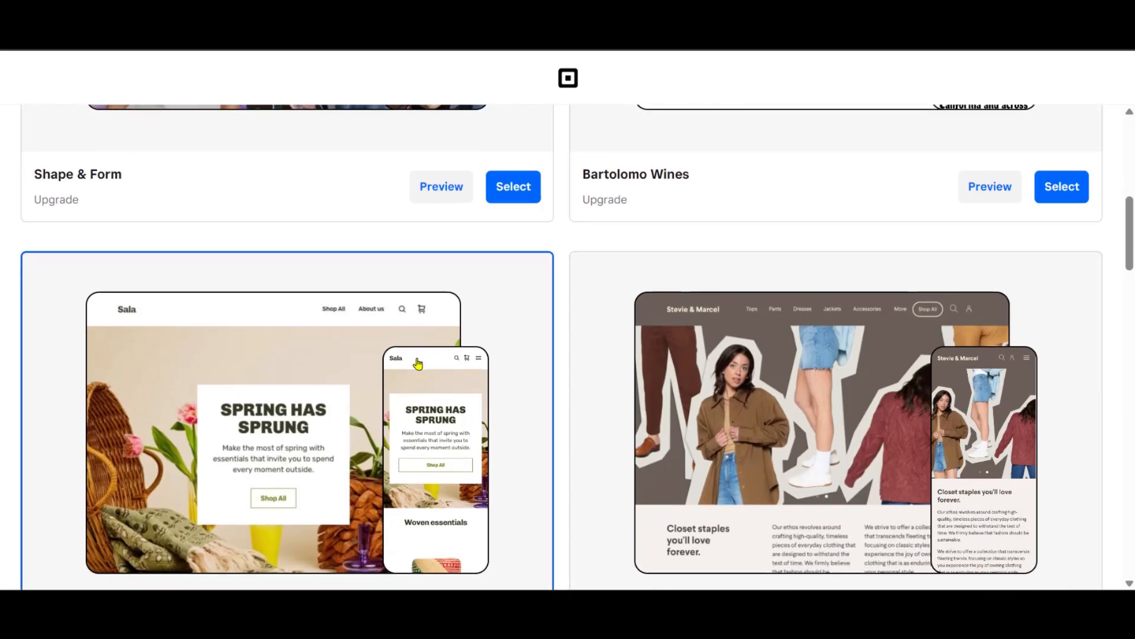
scroll(322, 357, "down", 3)
scroll(322, 355, "down", 3)
scroll(324, 352, "up", 13)
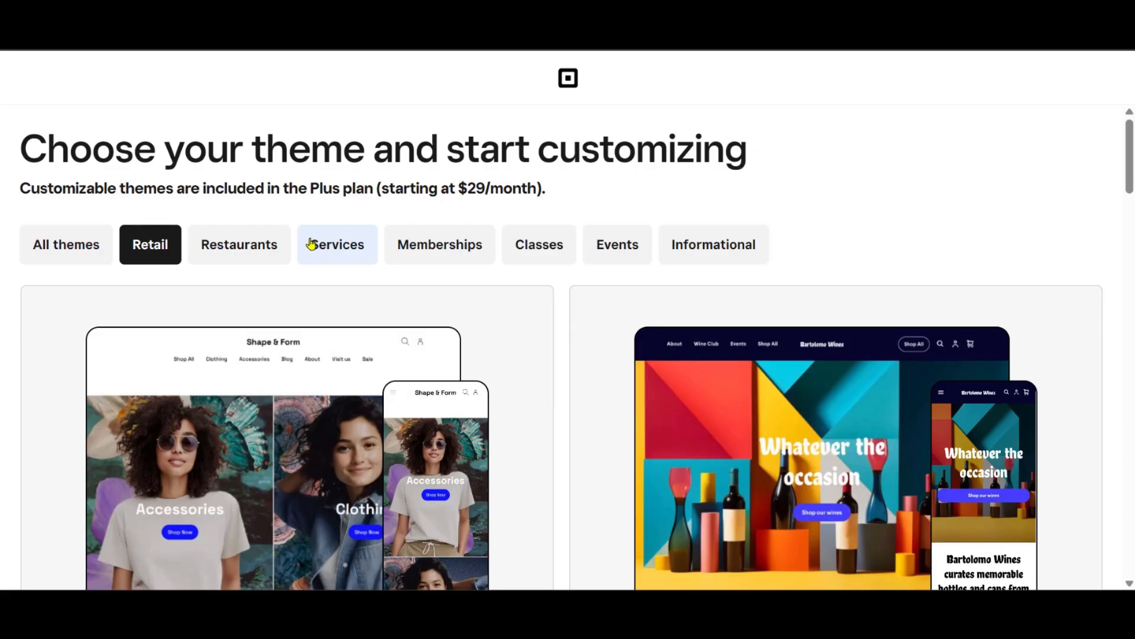
Filter the themes to Services and examine the single booking page designs
left_click(343, 252)
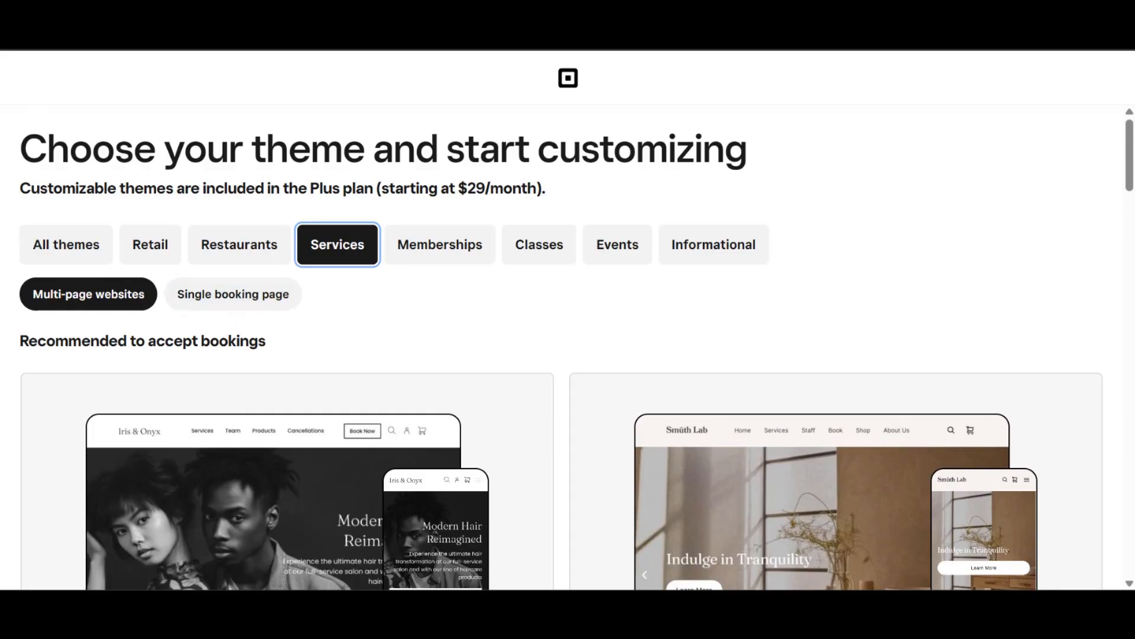
left_click(126, 296)
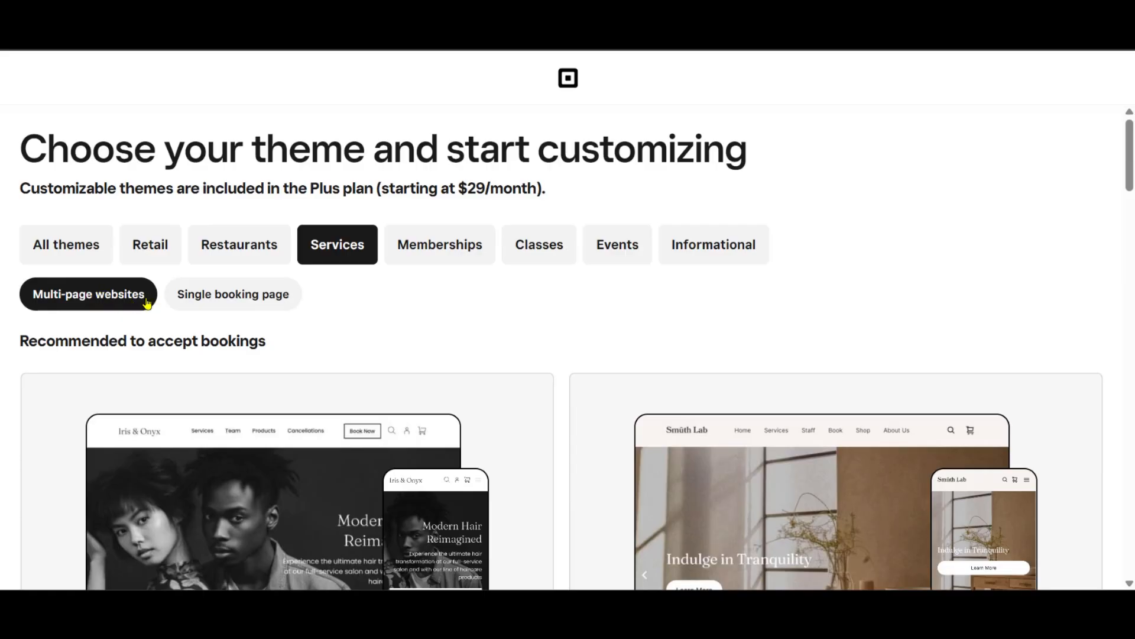
left_click(207, 297)
scroll(515, 299, "down", 3)
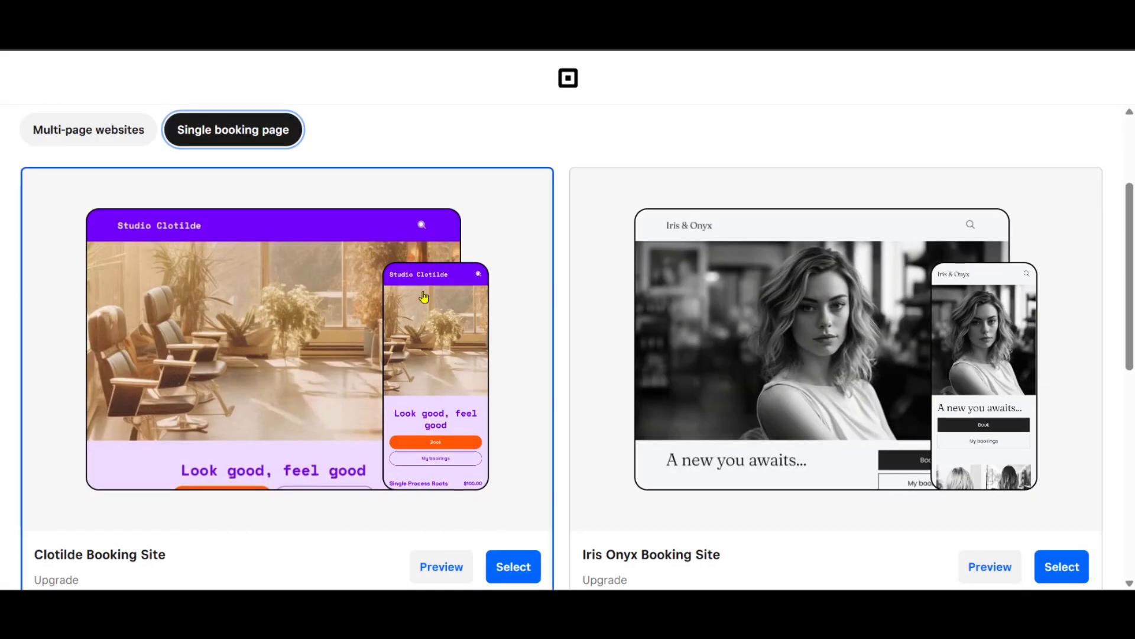
scroll(74, 200, "up", 3)
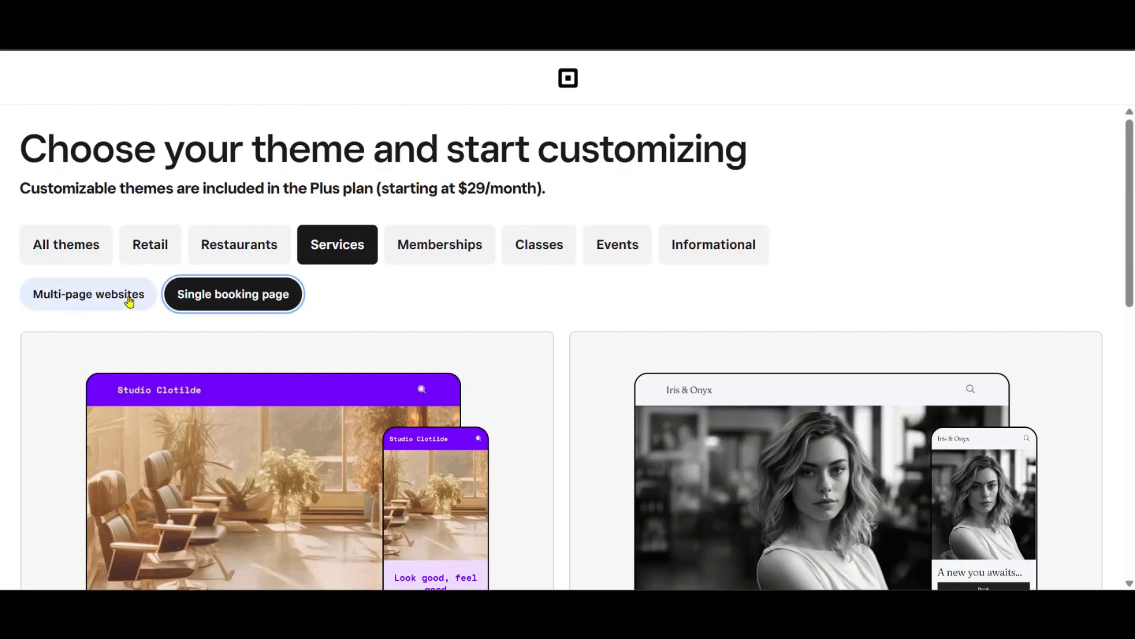
Switch the Services themes back to multi-page websites and examine the designs and their plan labels
left_click(114, 294)
scroll(568, 371, "down", 5)
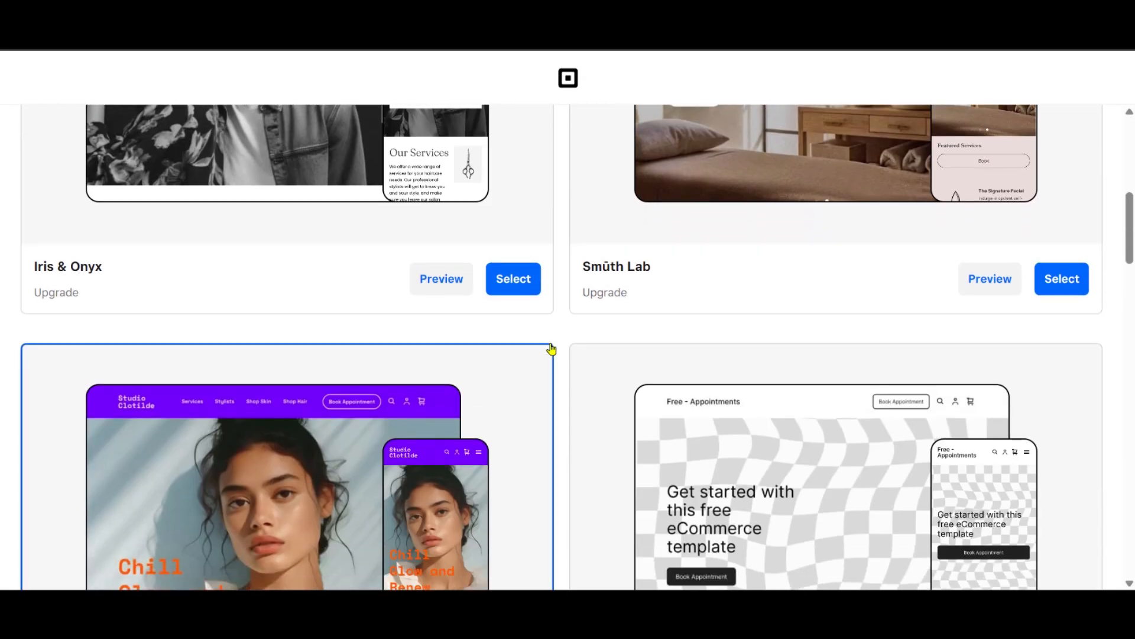
scroll(553, 347, "up", 3)
scroll(552, 344, "down", 4)
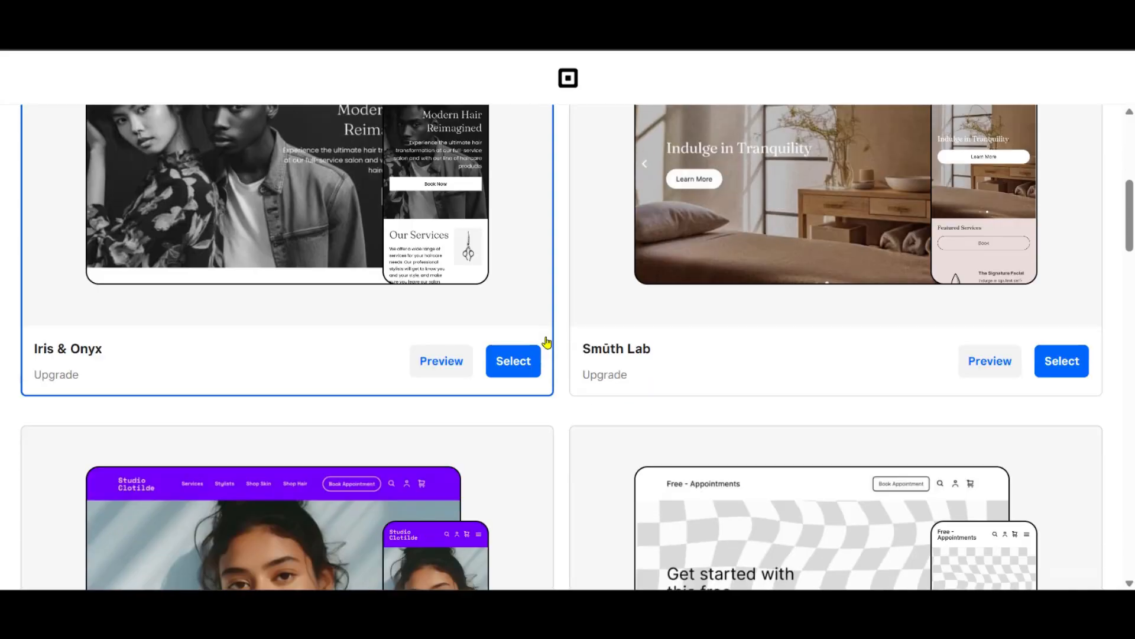
scroll(311, 313, "up", 4)
scroll(312, 313, "down", 5)
scroll(312, 313, "up", 5)
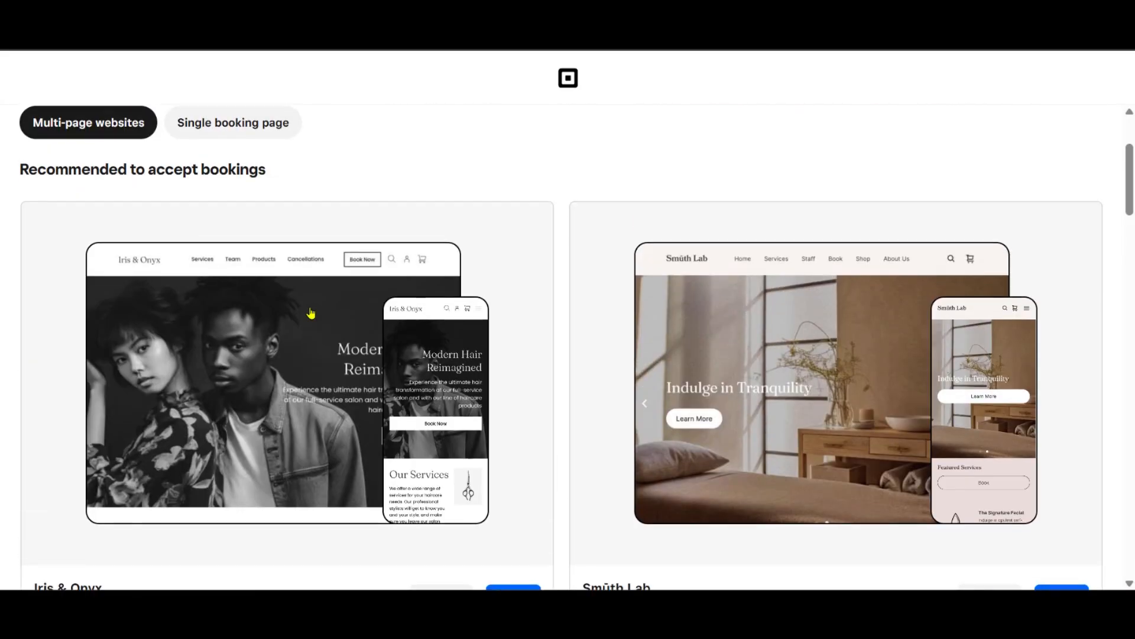
scroll(312, 312, "down", 4)
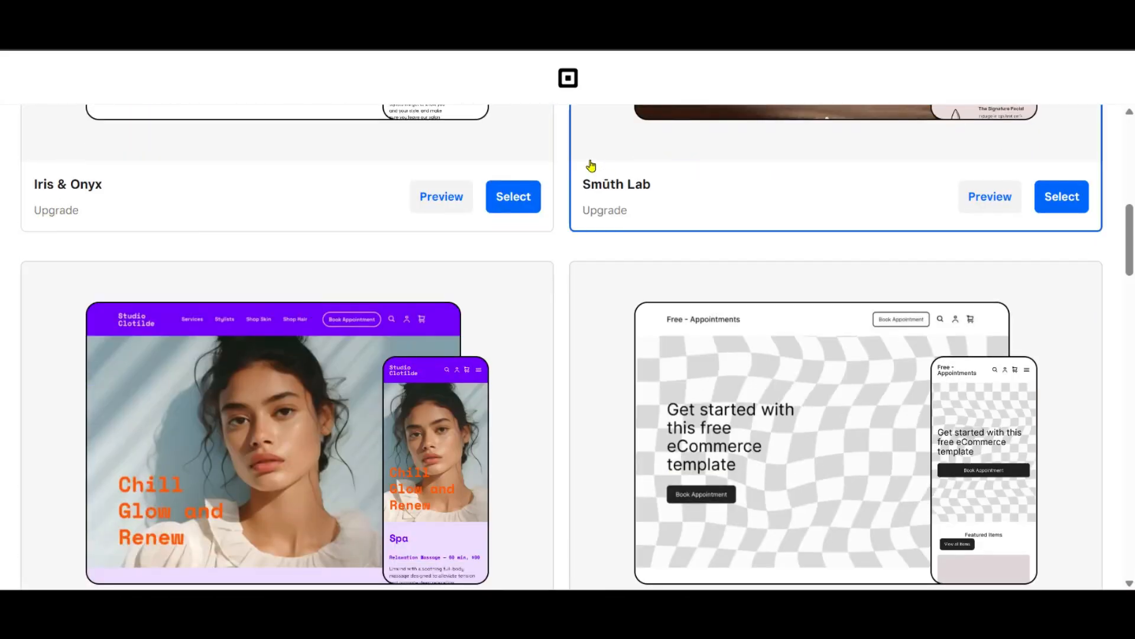
scroll(609, 215, "down", 2)
scroll(613, 211, "down", 4)
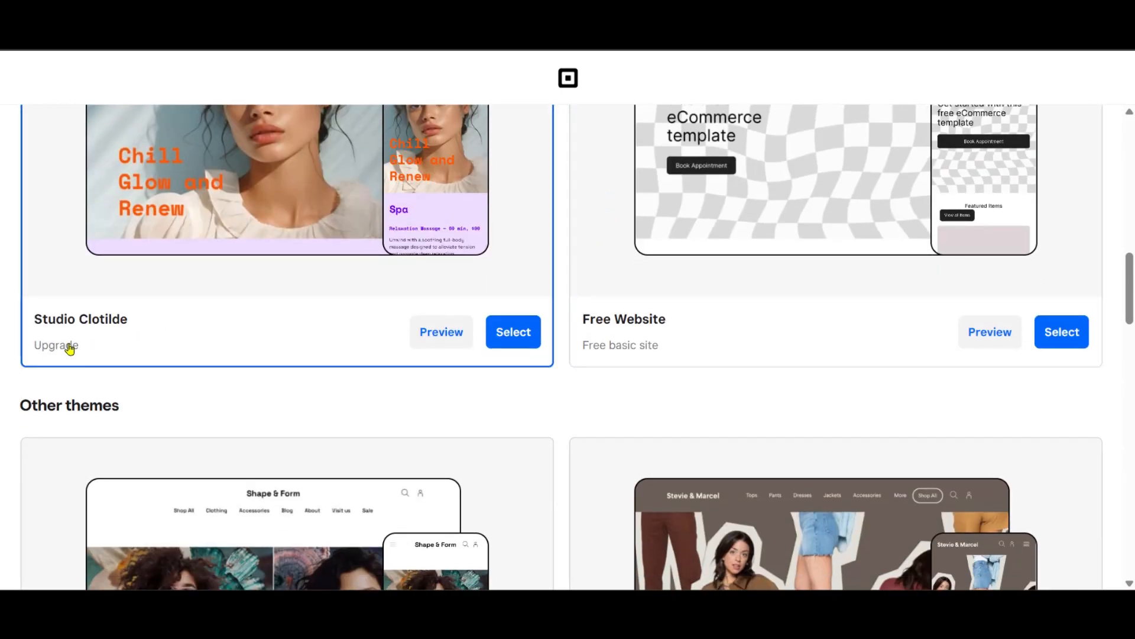
Open the preview of the Free Website theme and examine its page design, intended uses and highlighted features
scroll(154, 325, "up", 3)
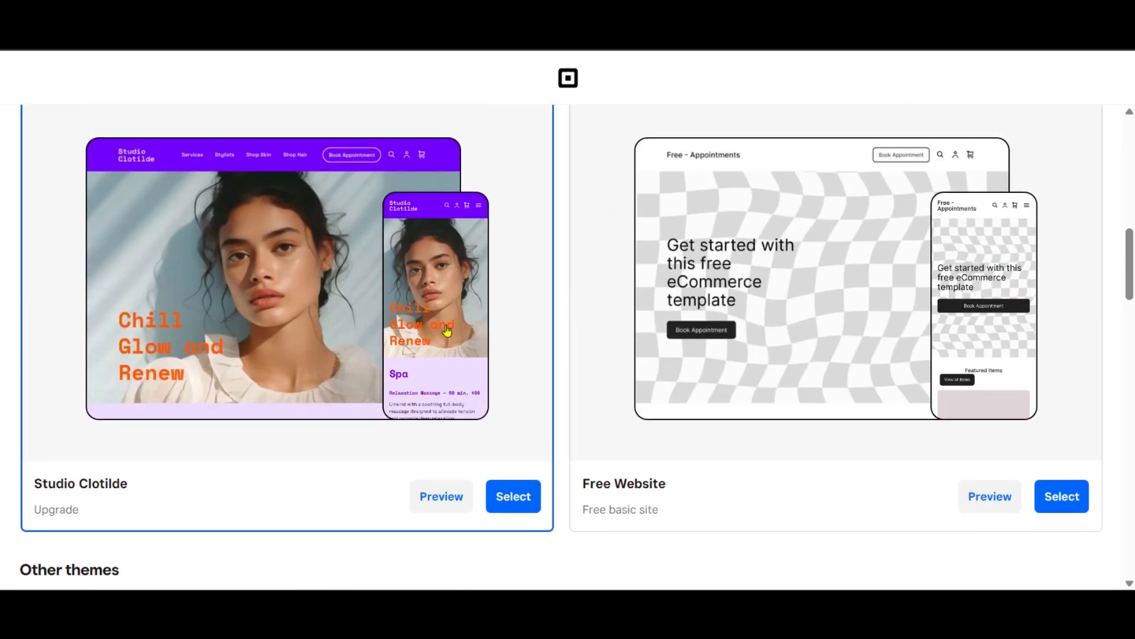
scroll(600, 251, "down", 3)
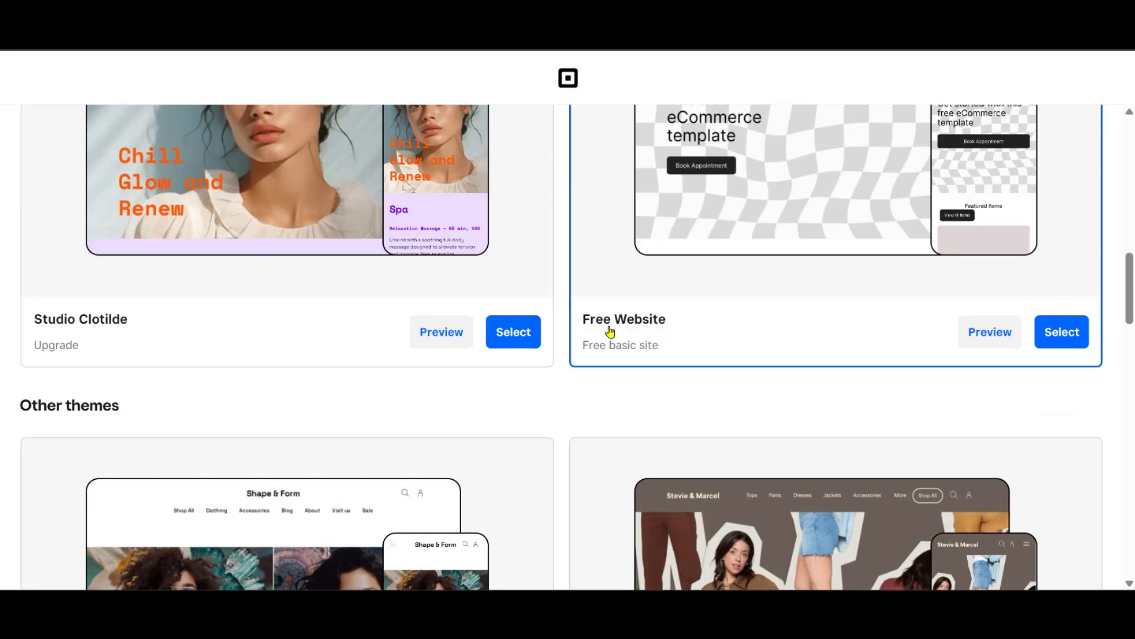
left_click(992, 337)
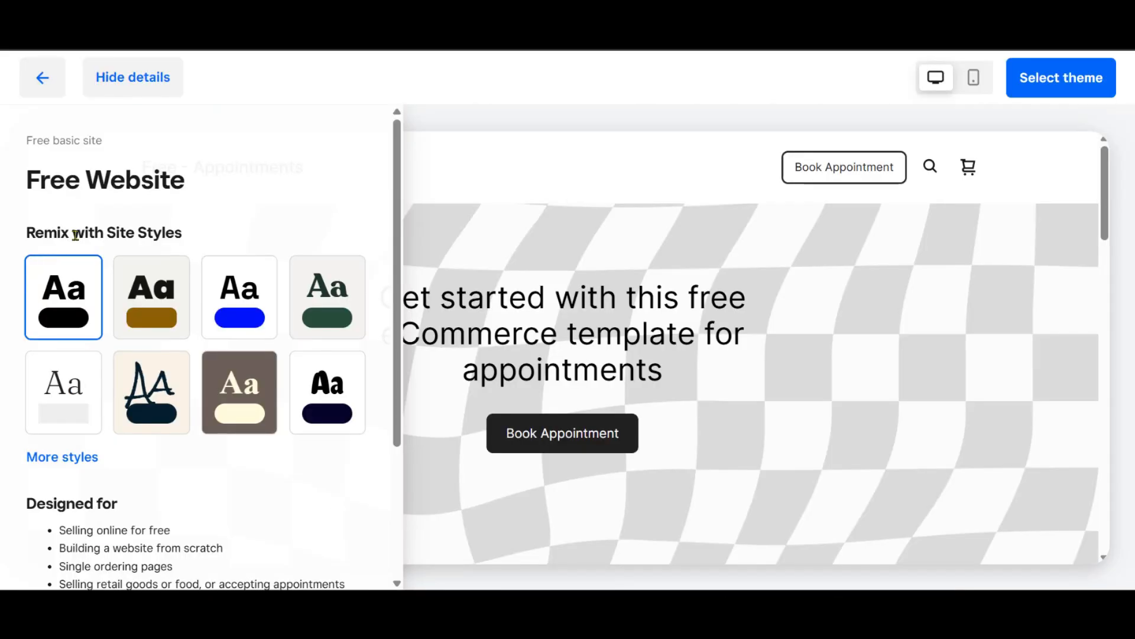
scroll(284, 379, "down", 3)
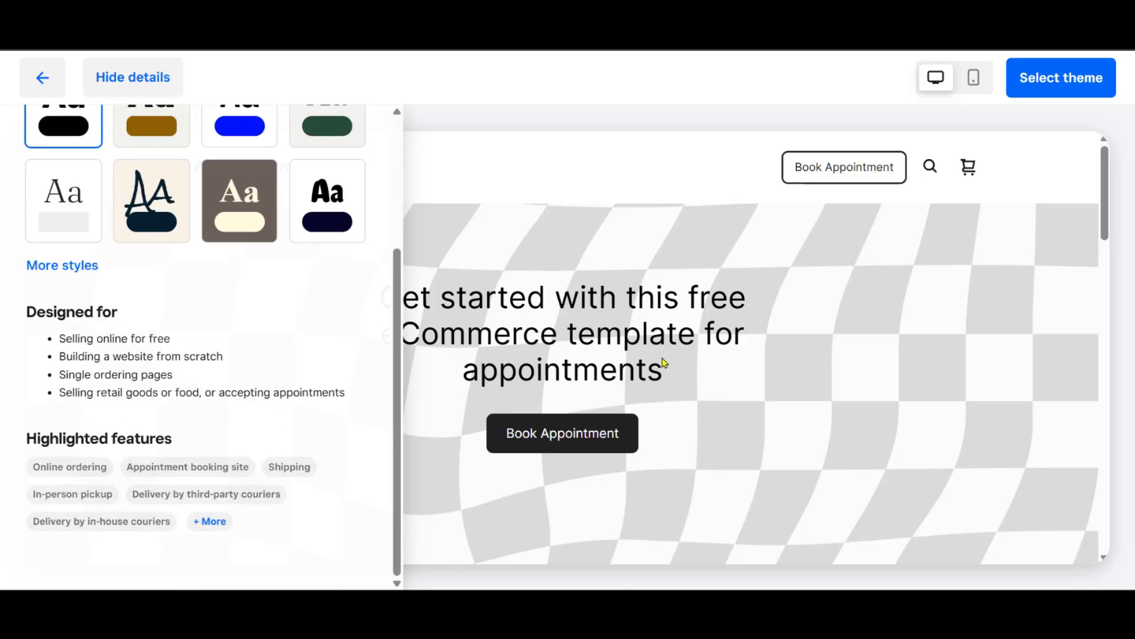
scroll(661, 363, "down", 6)
scroll(652, 362, "down", 3)
scroll(653, 363, "up", 8)
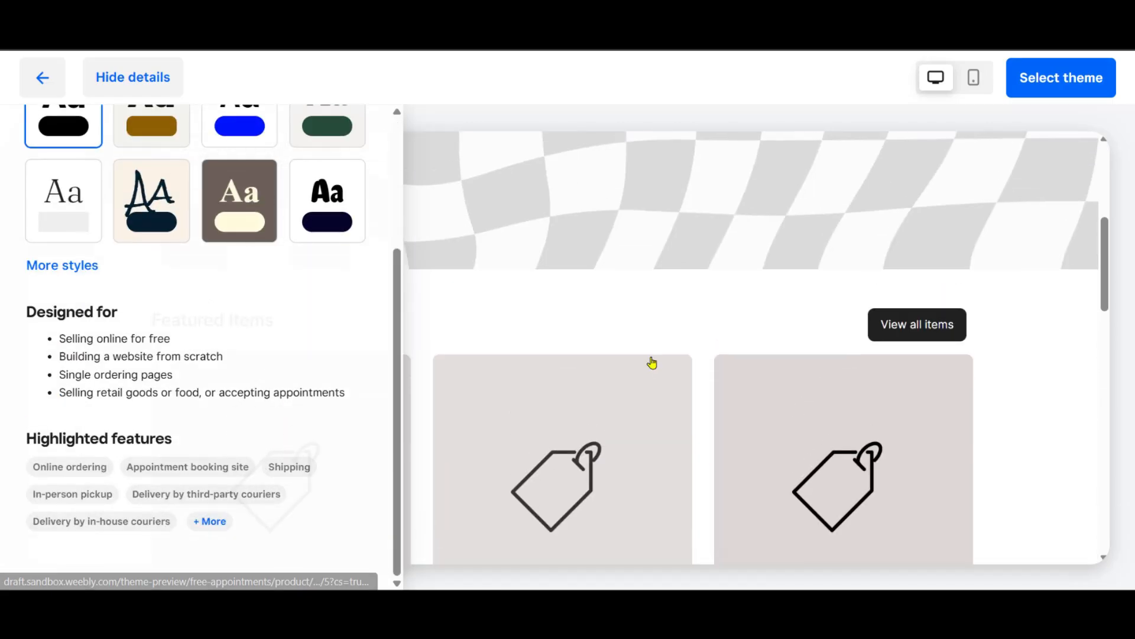
scroll(176, 434, "up", 3)
Select the Free Website theme with the dark green serif site style after checking its mobile preview
left_click(176, 433)
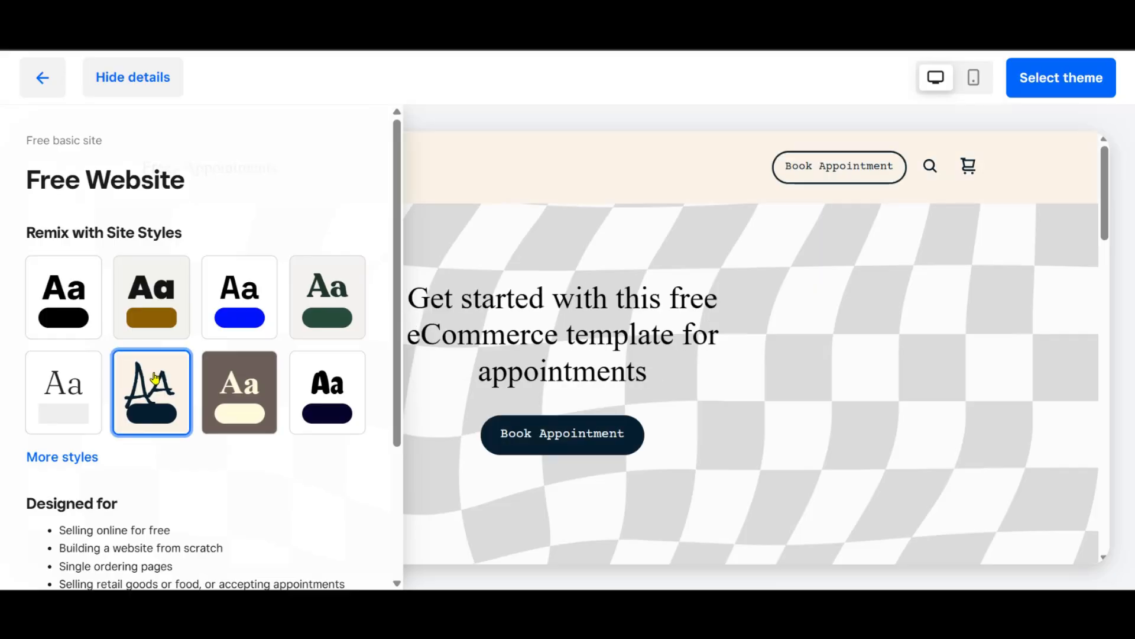
left_click(327, 296)
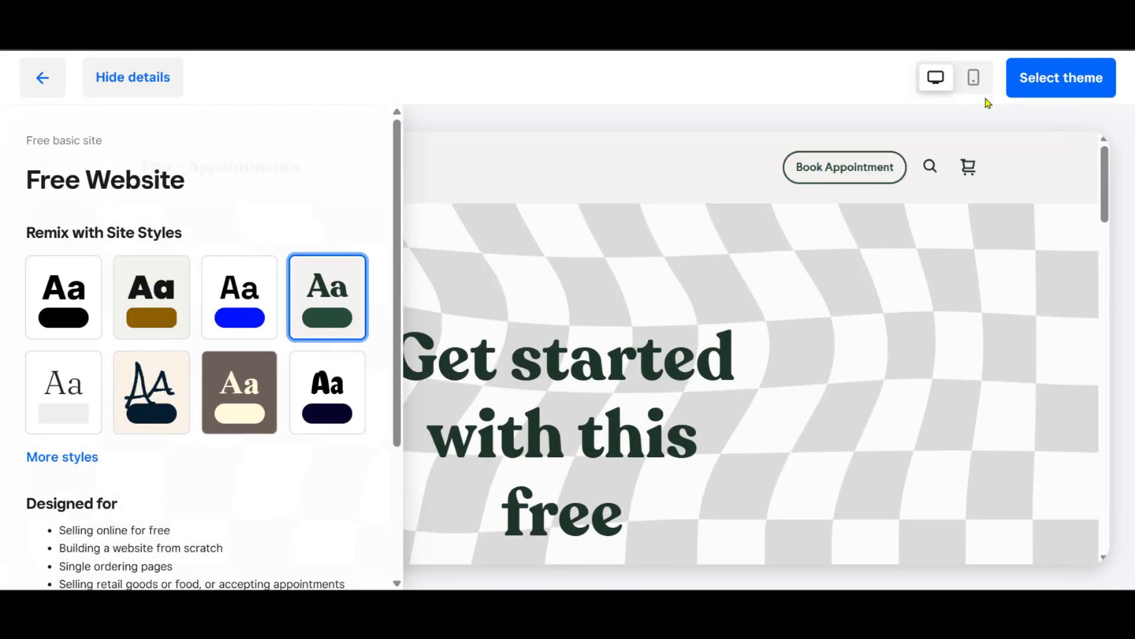
left_click(974, 79)
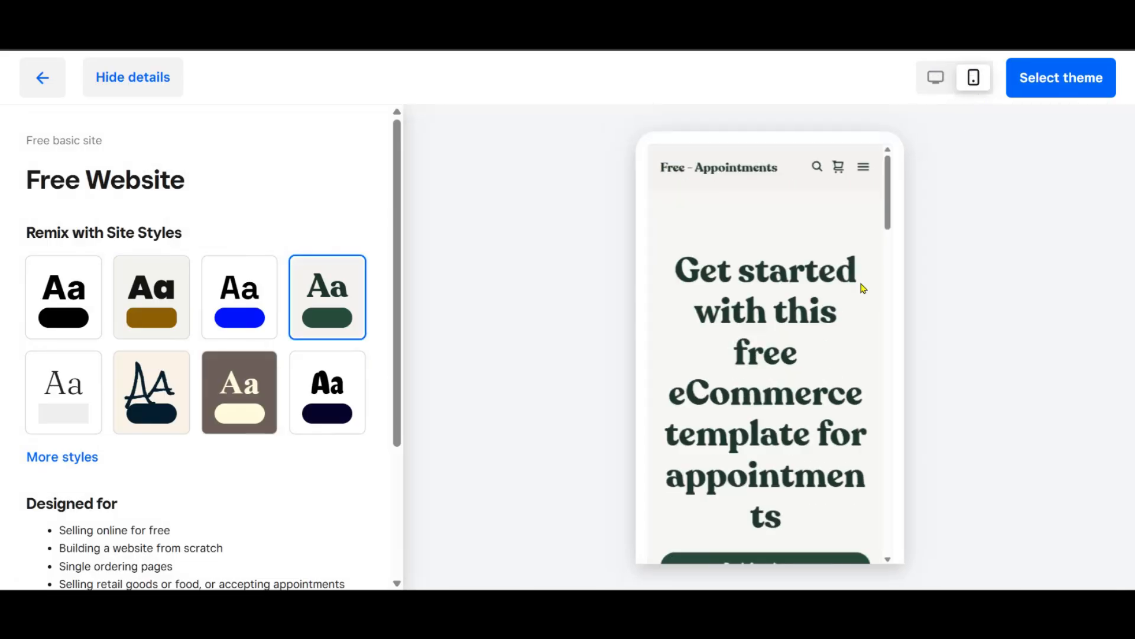
scroll(829, 341, "down", 10)
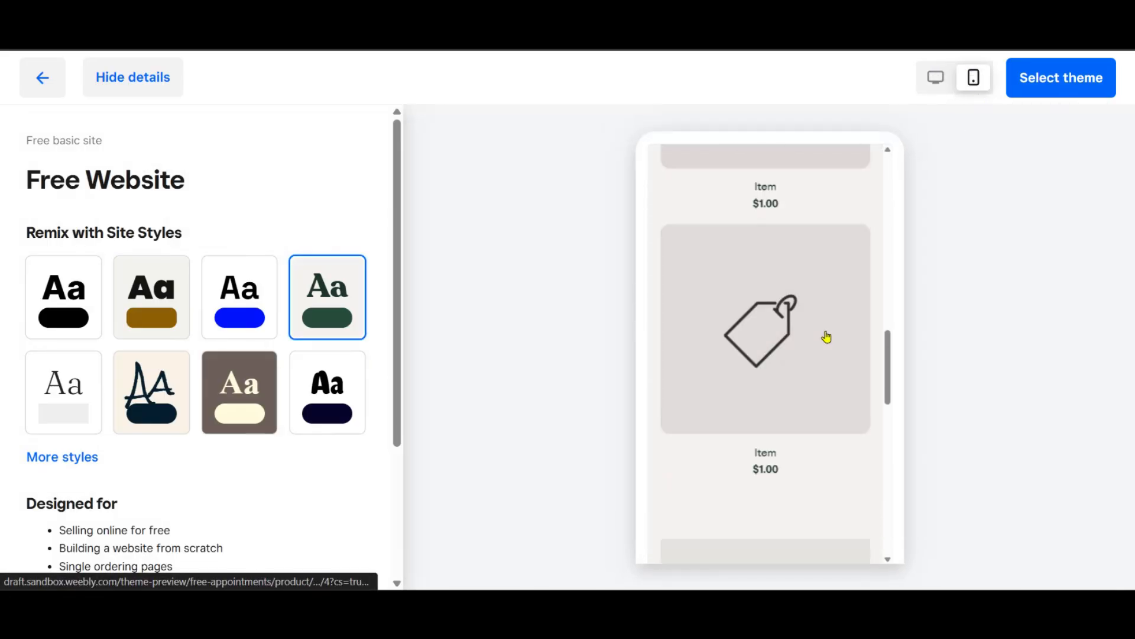
scroll(827, 336, "up", 5)
scroll(827, 335, "up", 5)
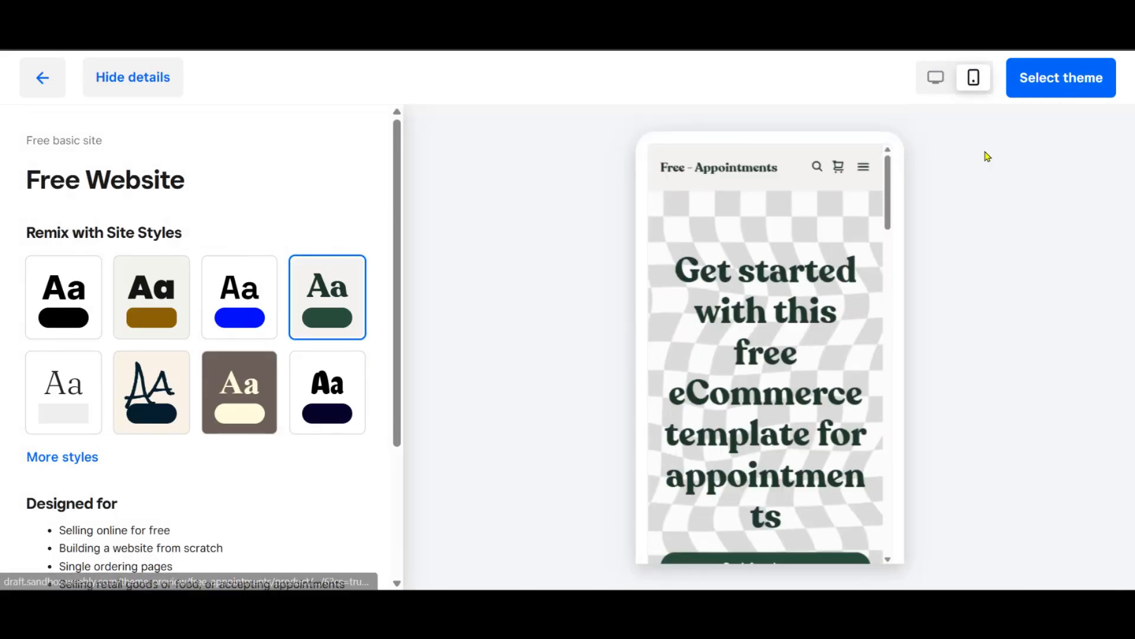
left_click(1041, 86)
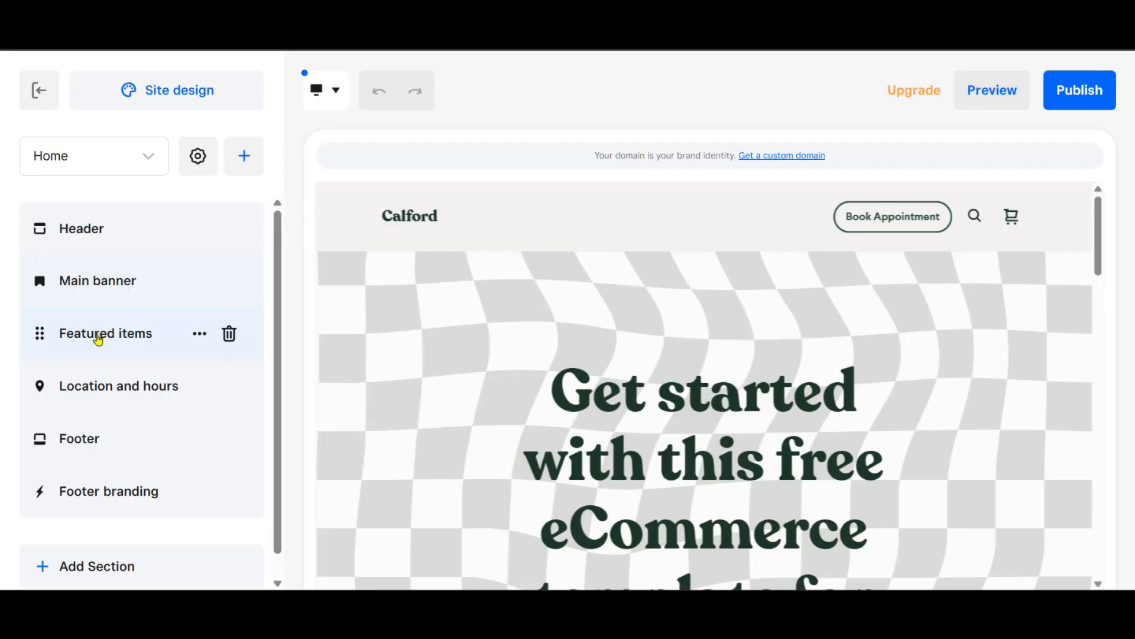
Examine the Home page's Featured items, Location and hours, Footer and Footer branding sections
left_click(99, 333)
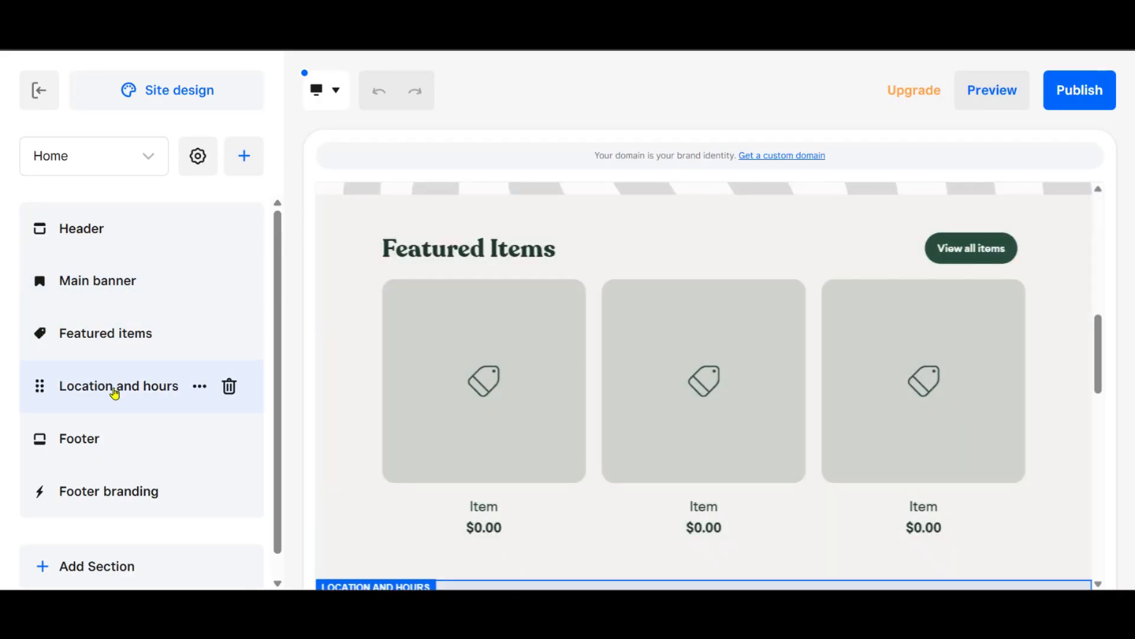
left_click(88, 438)
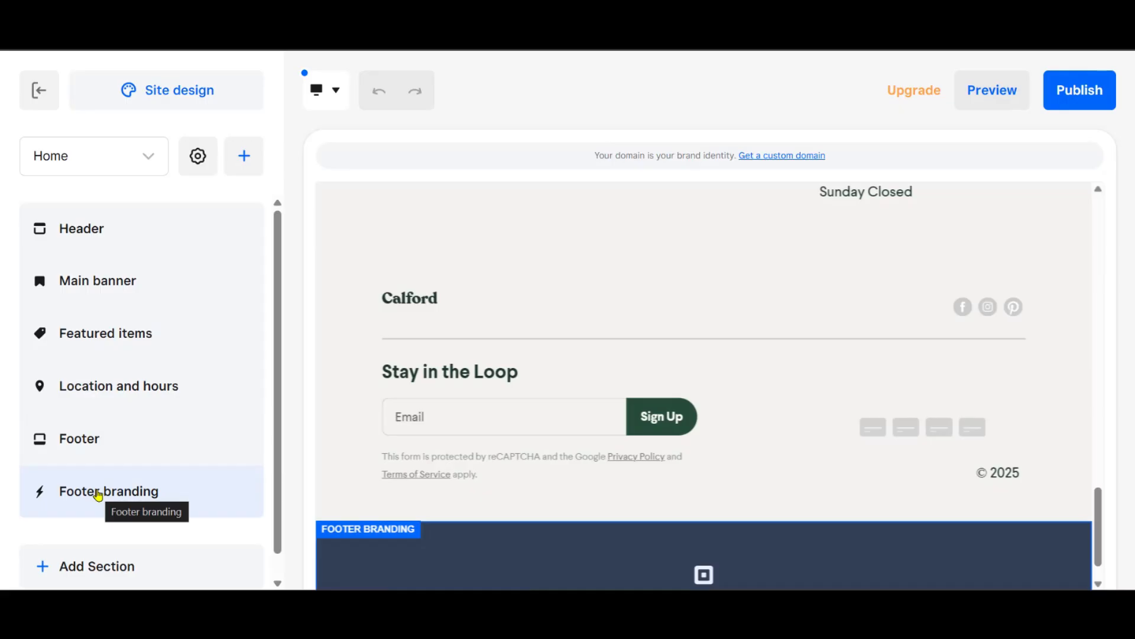
scroll(435, 526, "down", 1)
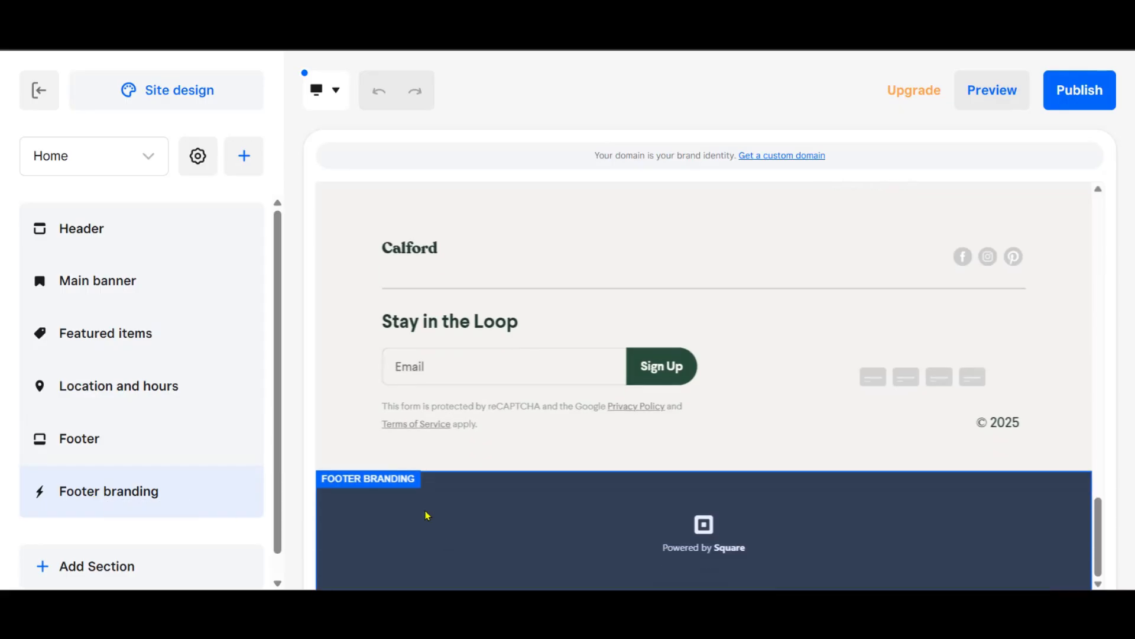
Open the Header section's settings and examine its navigation, layout, scroll, color and content options
left_click(111, 240)
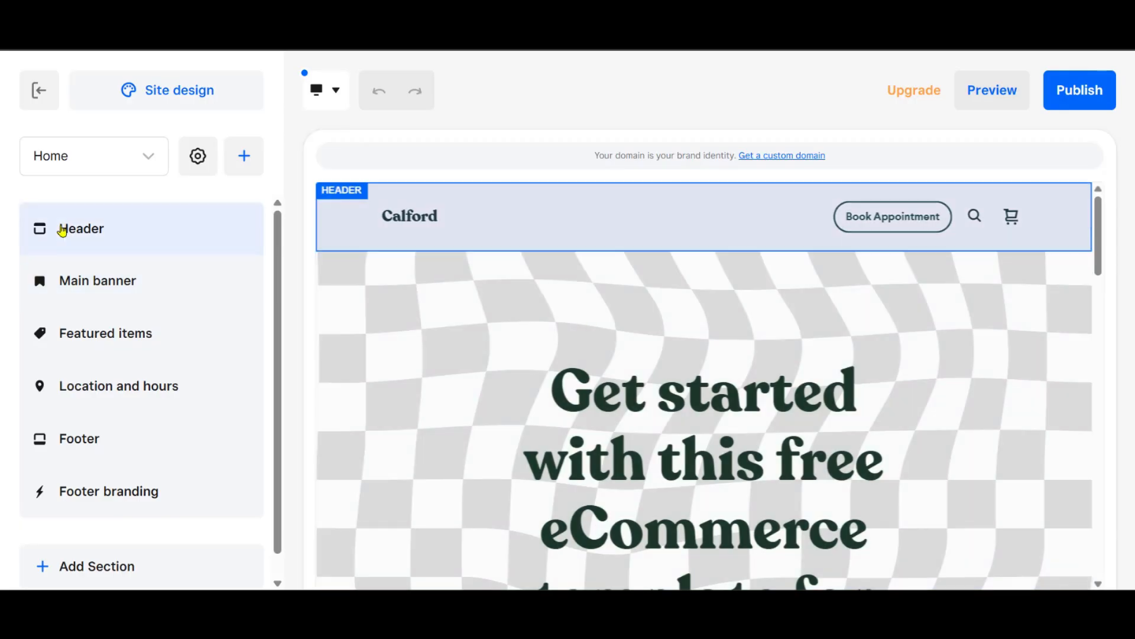
left_click(186, 230)
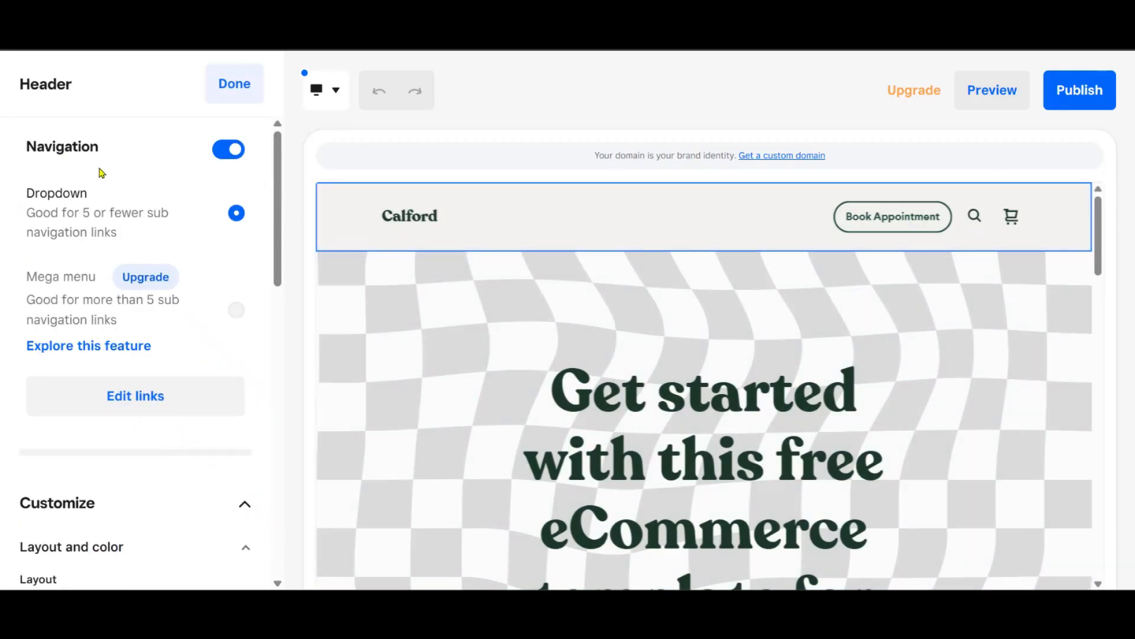
scroll(118, 275, "down", 7)
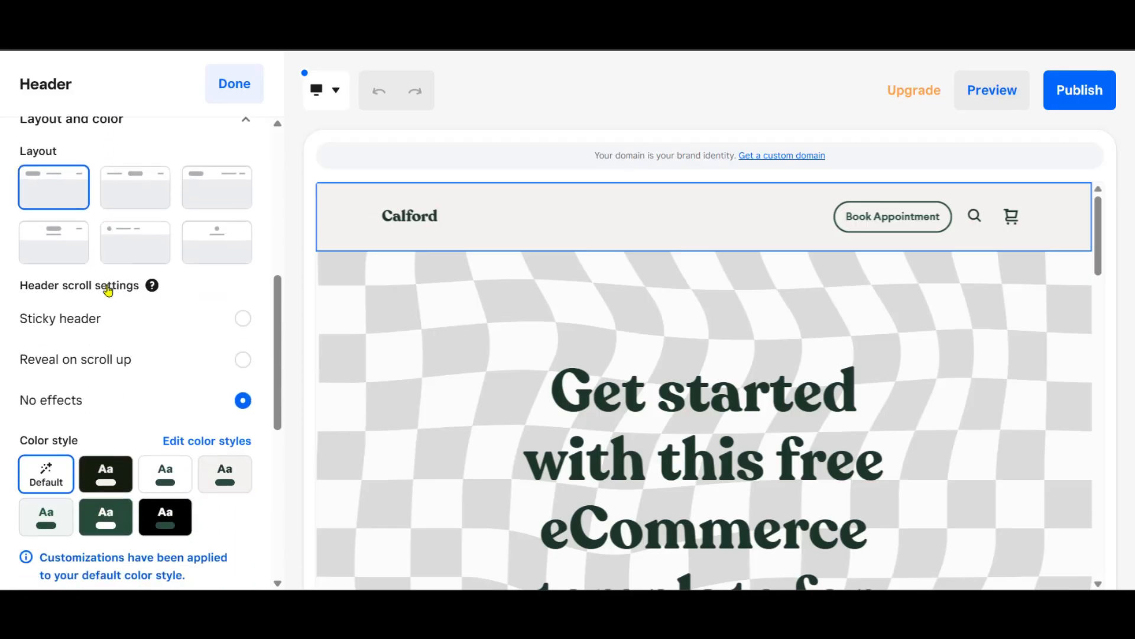
scroll(108, 288, "up", 7)
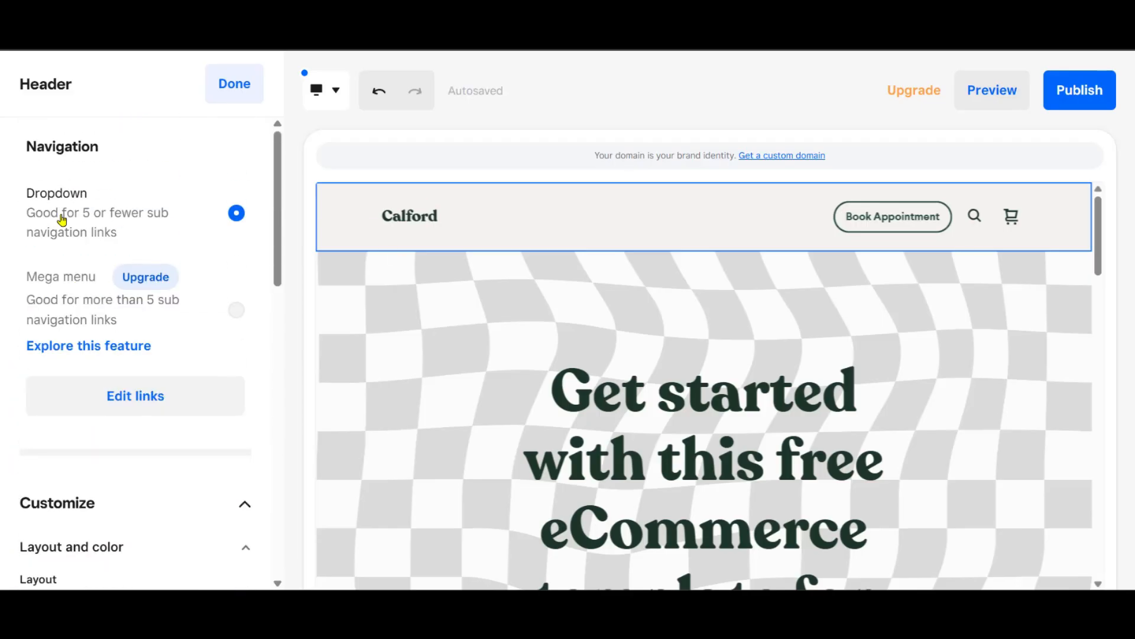
scroll(61, 237, "down", 3)
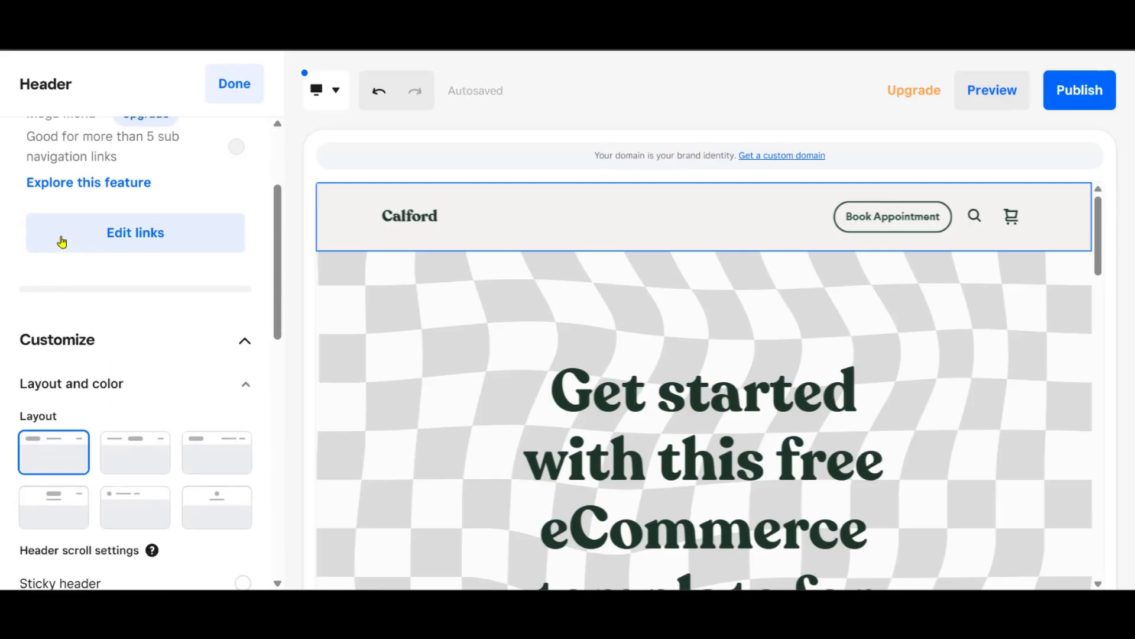
scroll(61, 231, "up", 3)
scroll(54, 232, "down", 5)
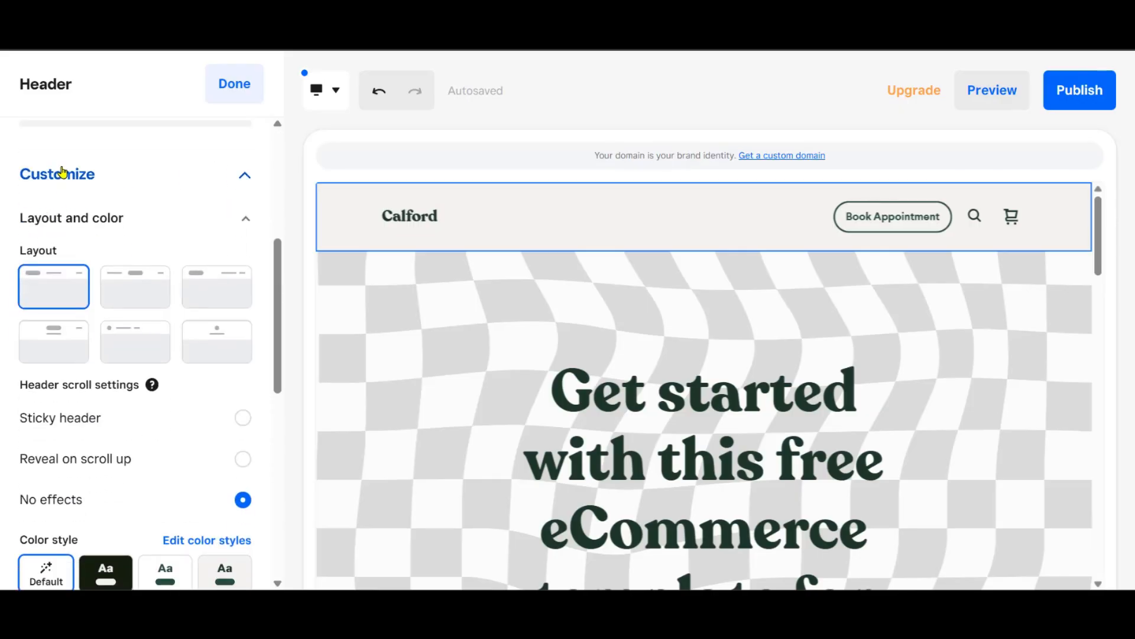
left_click(246, 179)
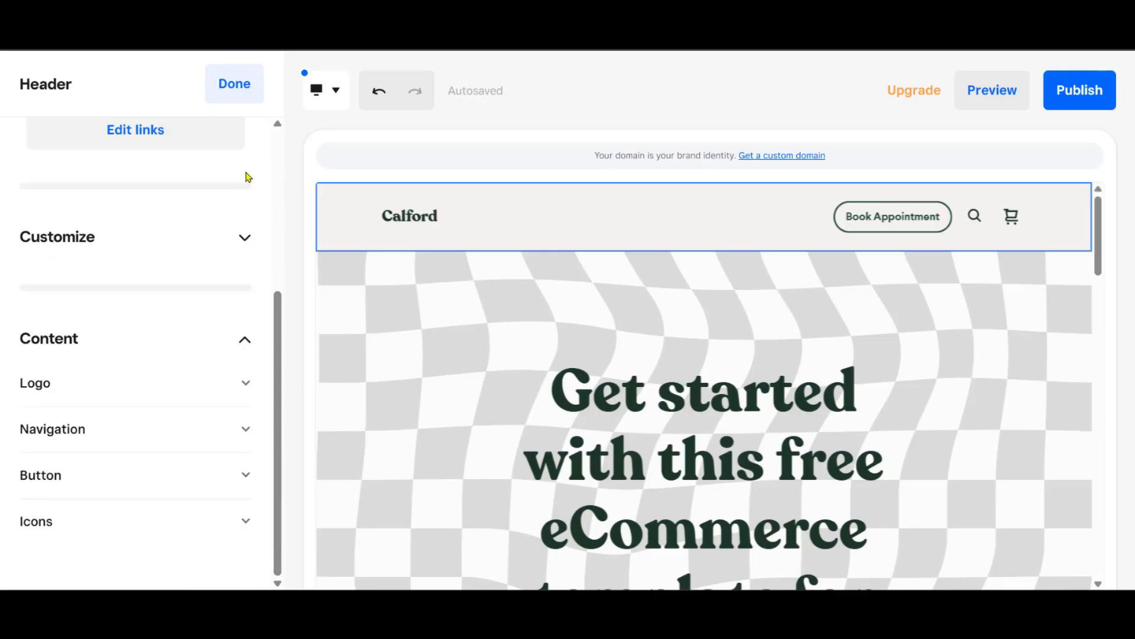
left_click(240, 243)
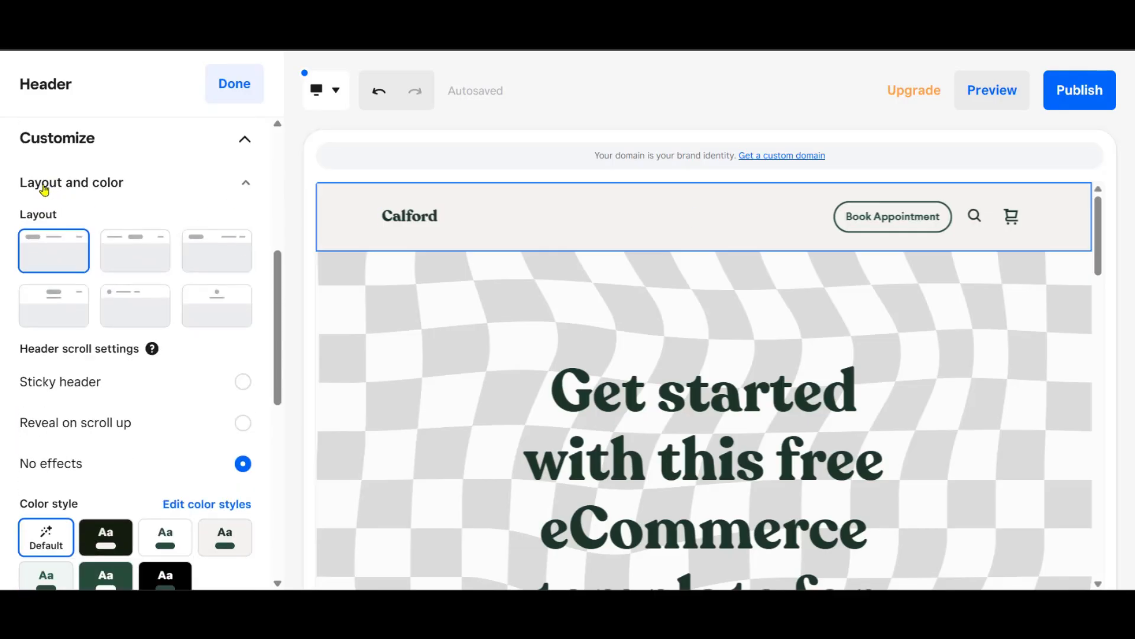
Try the alternative header layouts, including those with a centered logo, and return to the first layout
left_click(137, 249)
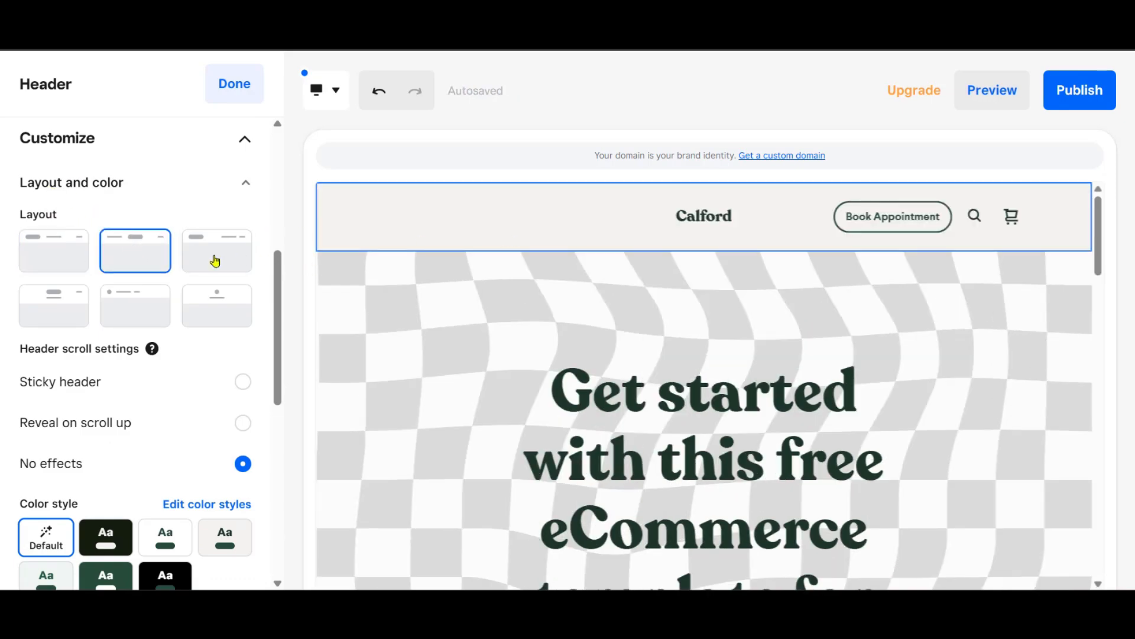
left_click(62, 258)
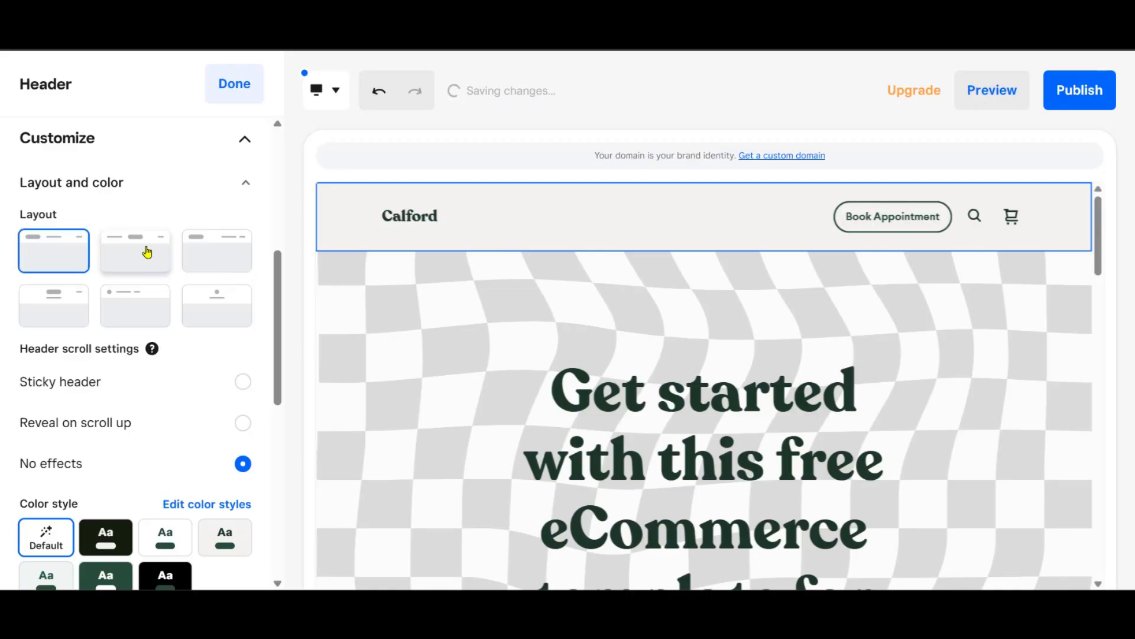
left_click(146, 252)
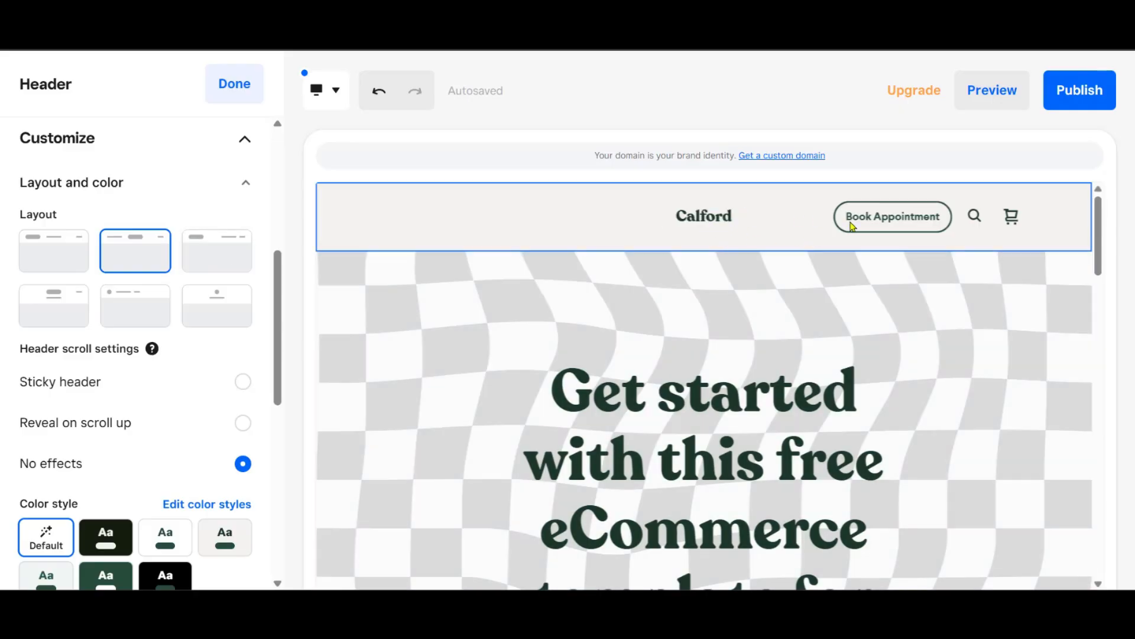
left_click(227, 256)
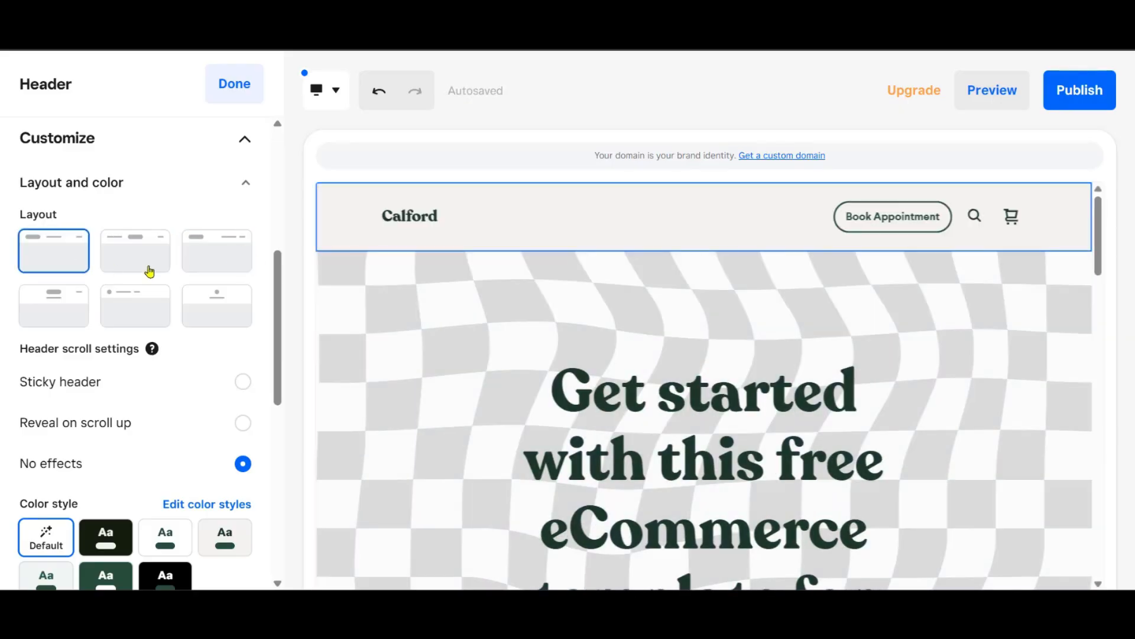
left_click(143, 250)
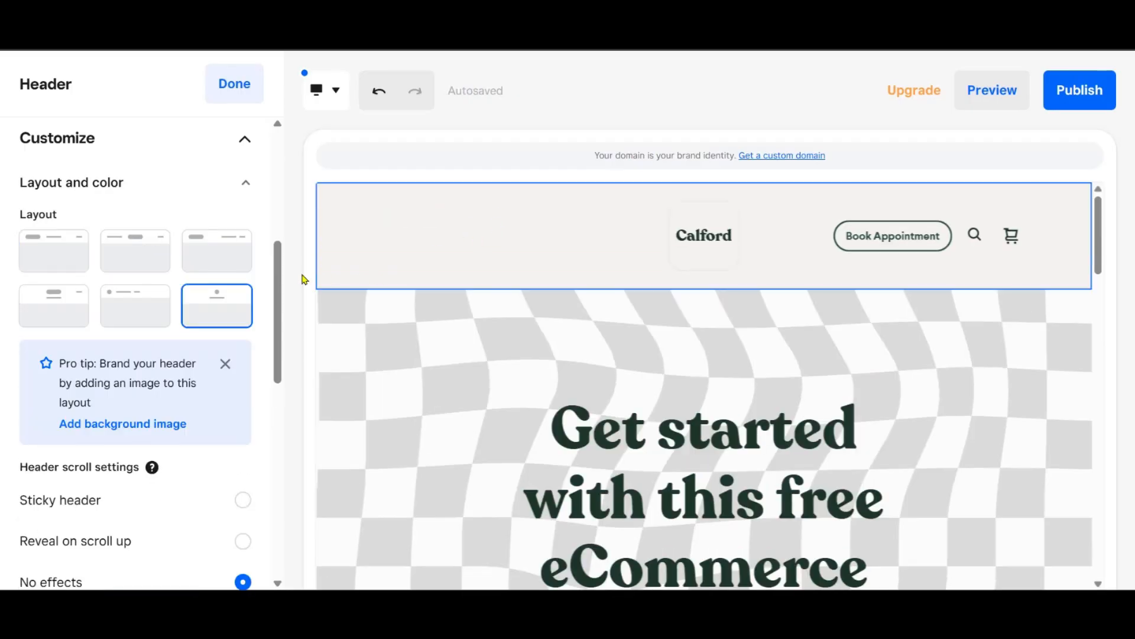
left_click(142, 250)
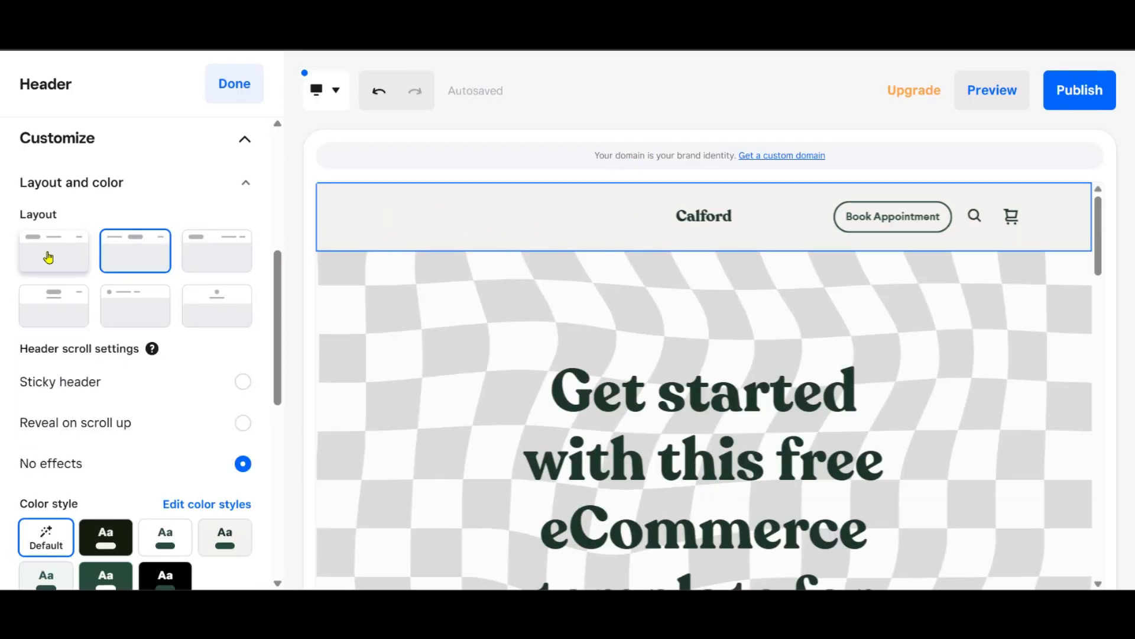
left_click(51, 256)
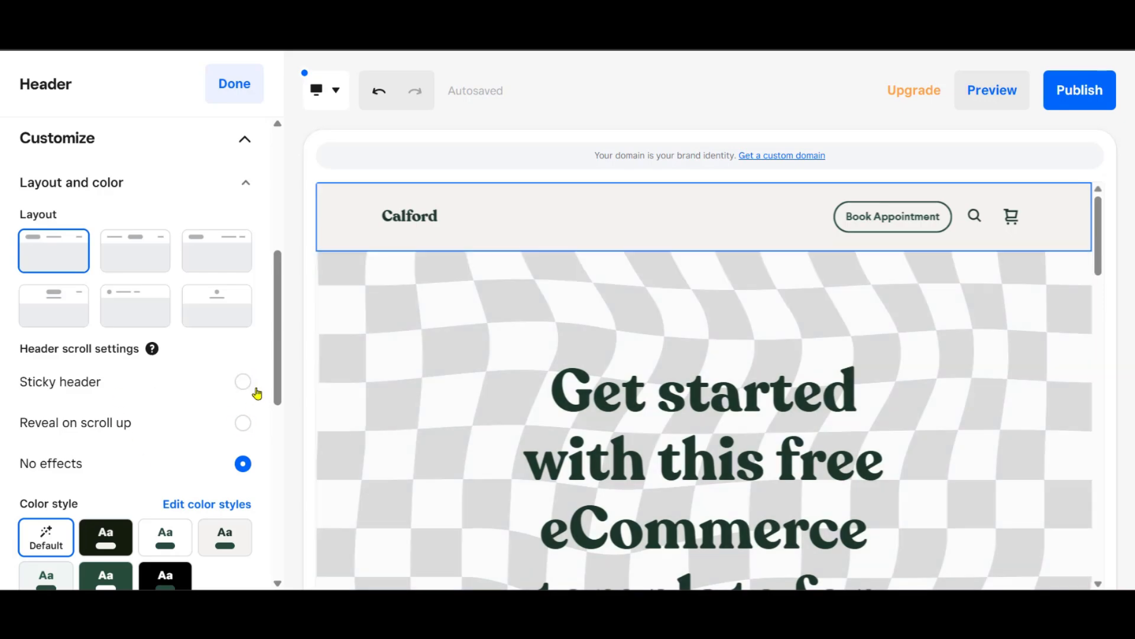
Set the header's scroll behavior to Sticky header and check it by moving through the Home page
scroll(713, 340, "down", 6)
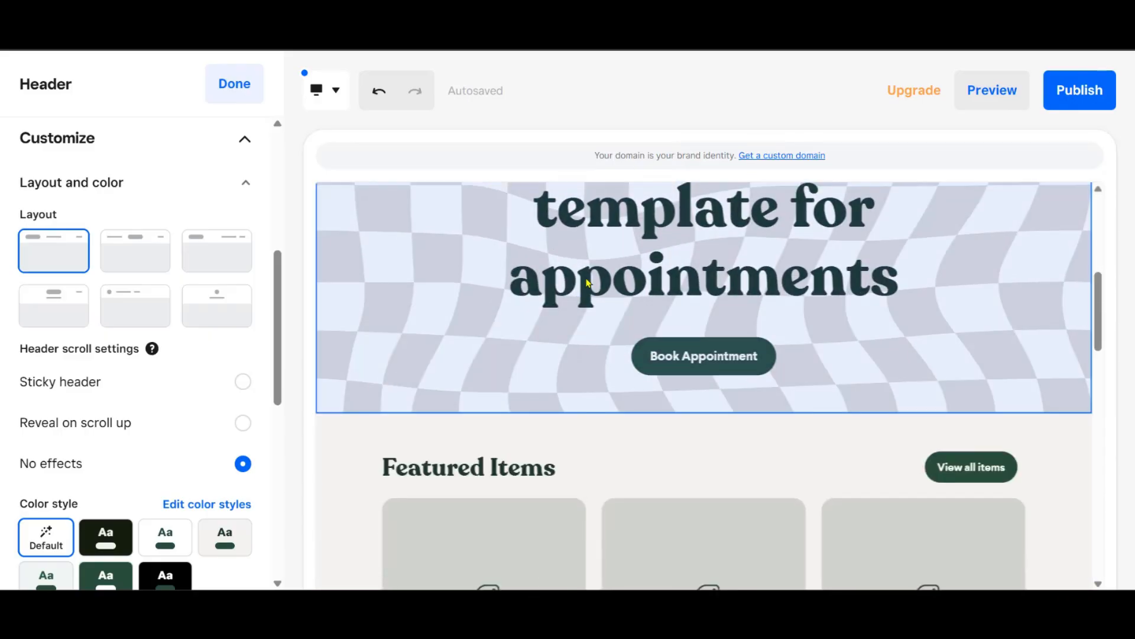
scroll(588, 281, "up", 6)
left_click(244, 382)
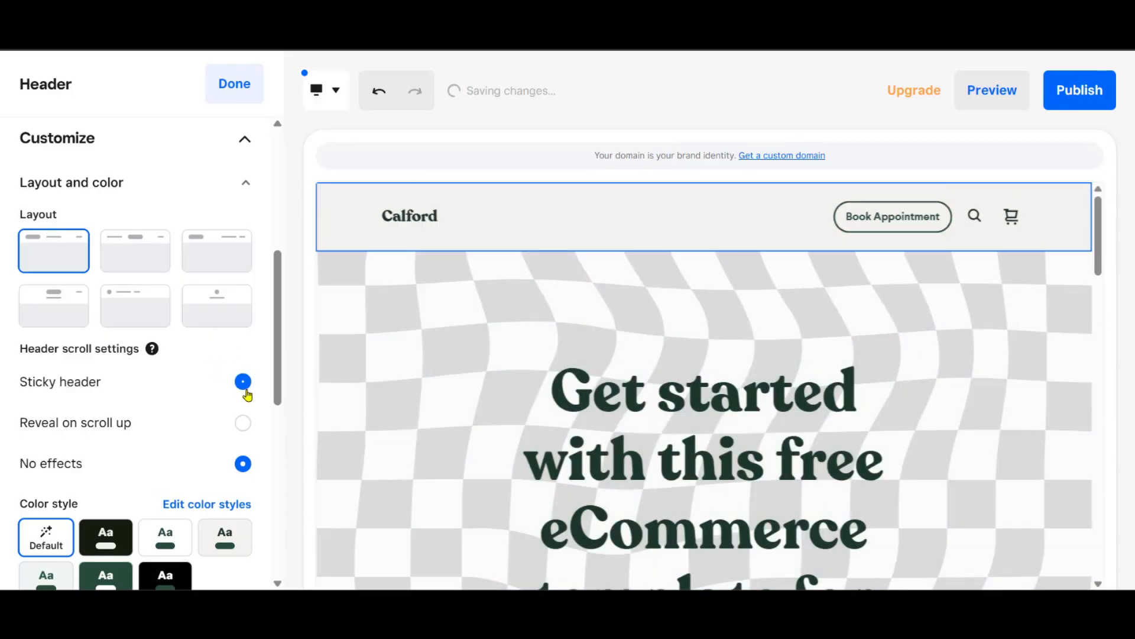
scroll(819, 338, "down", 4)
scroll(819, 343, "down", 5)
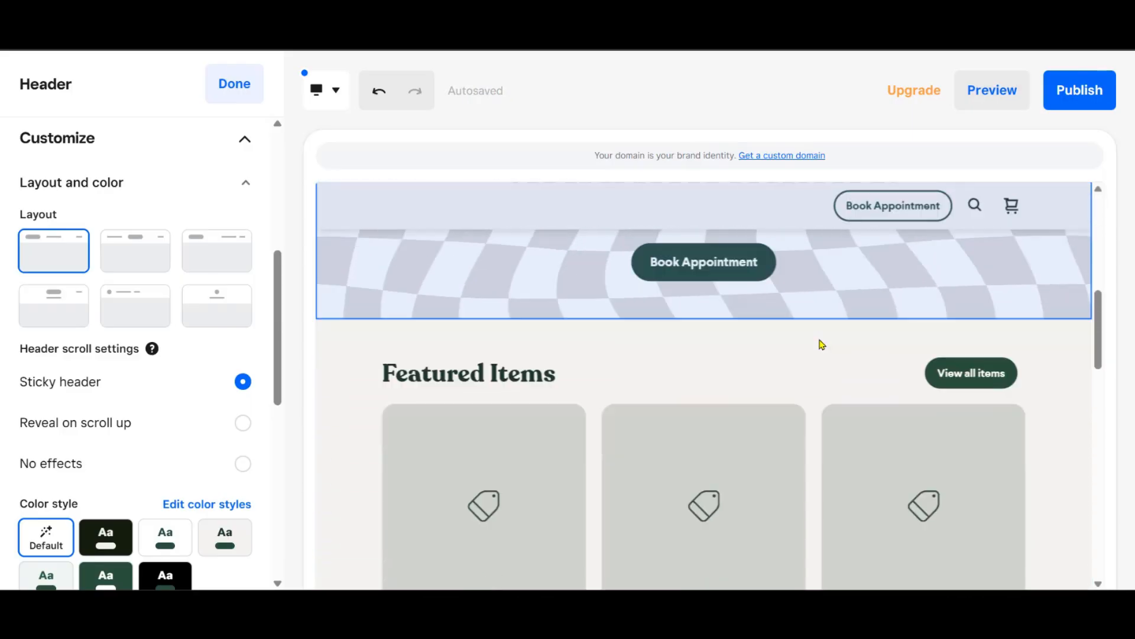
scroll(899, 323, "down", 5)
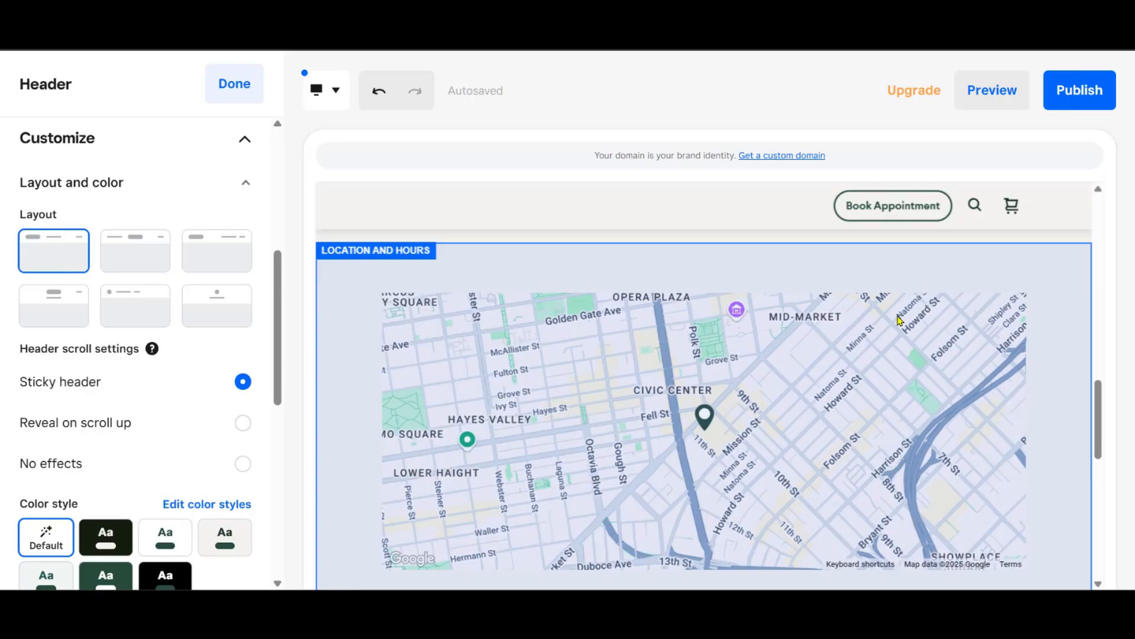
scroll(899, 321, "up", 10)
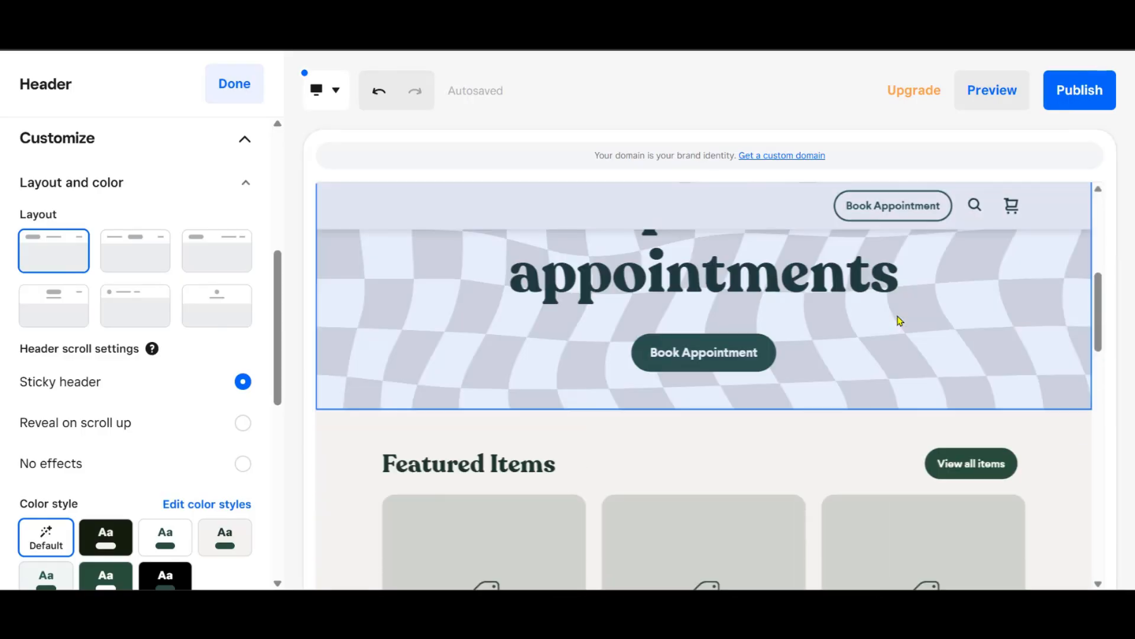
scroll(899, 321, "down", 10)
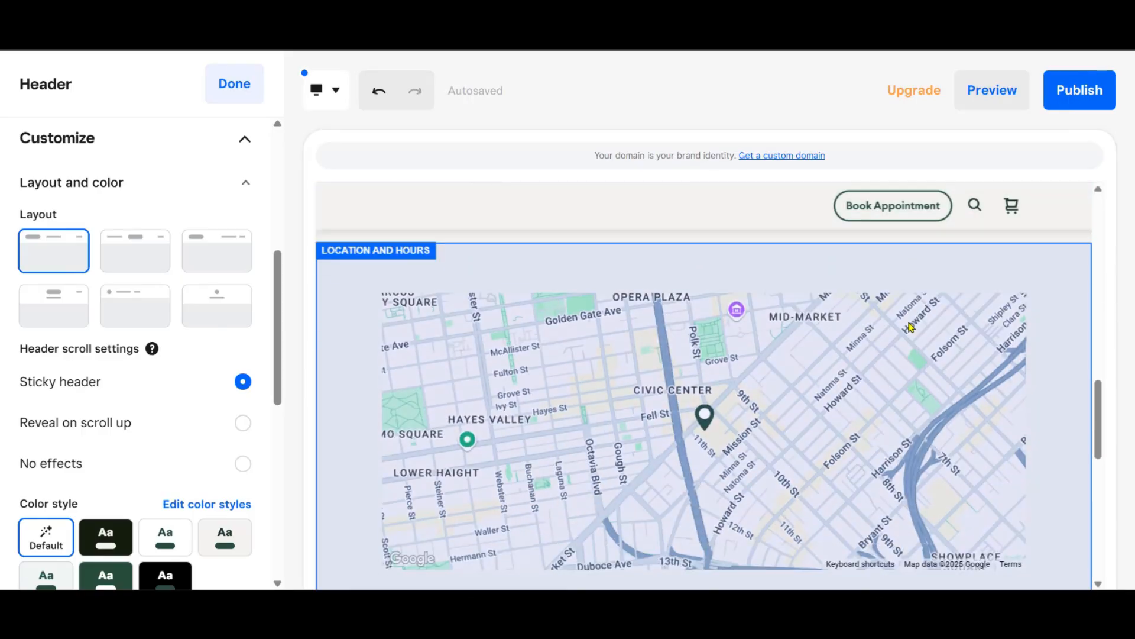
Examine how the sticky header behaves while moving between the main banner and the Location and hours section
scroll(909, 327, "down", 3)
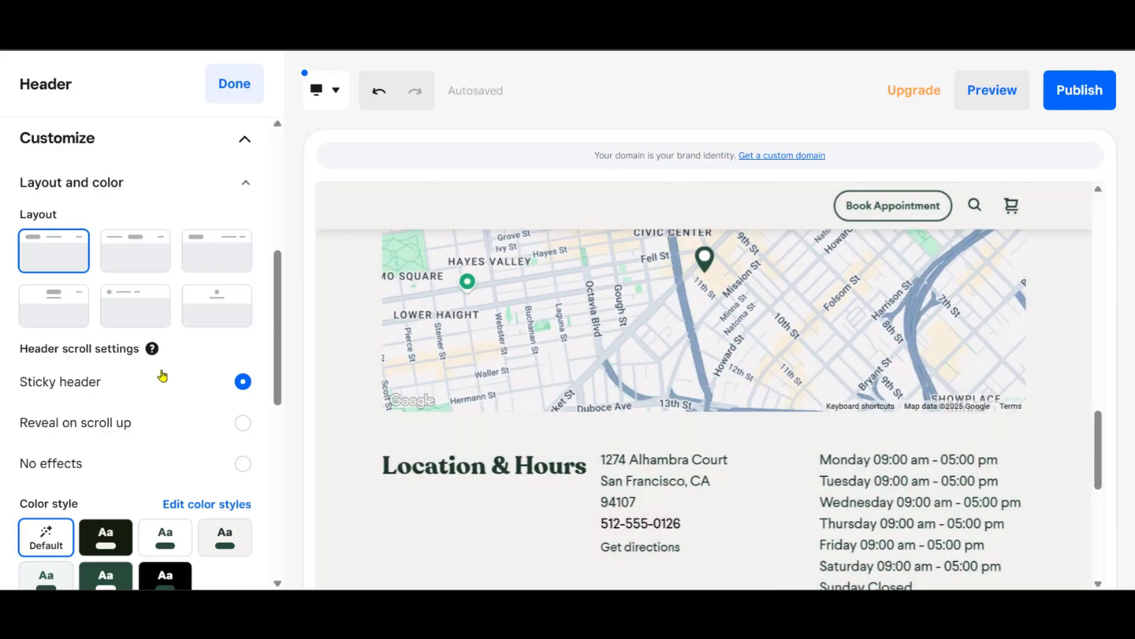
scroll(840, 388, "up", 5)
scroll(840, 379, "up", 5)
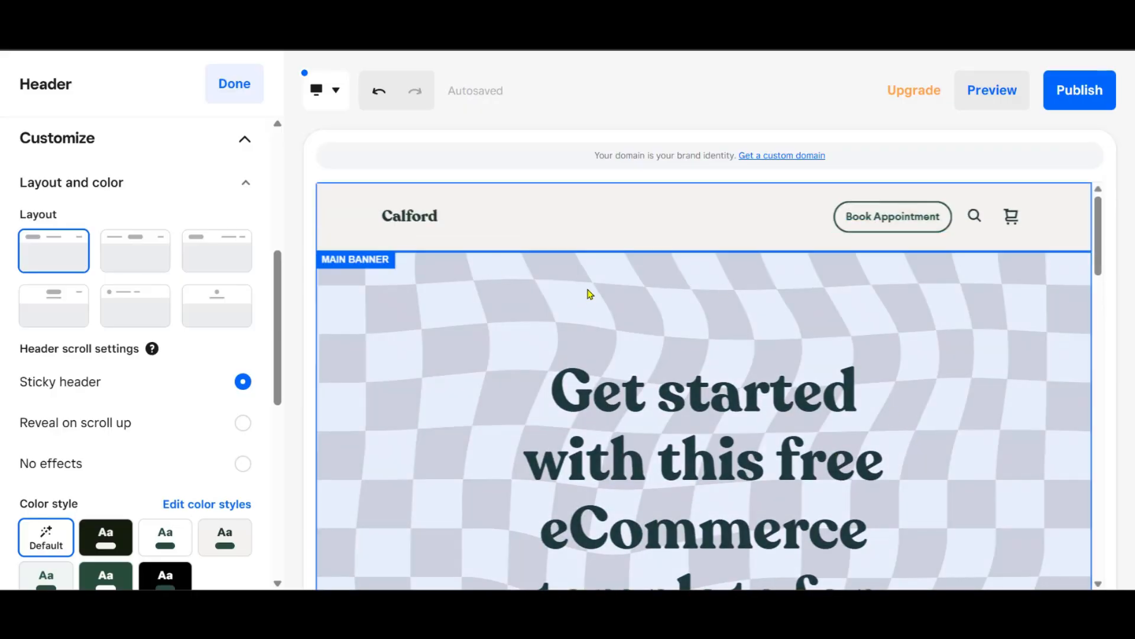
scroll(675, 361, "down", 10)
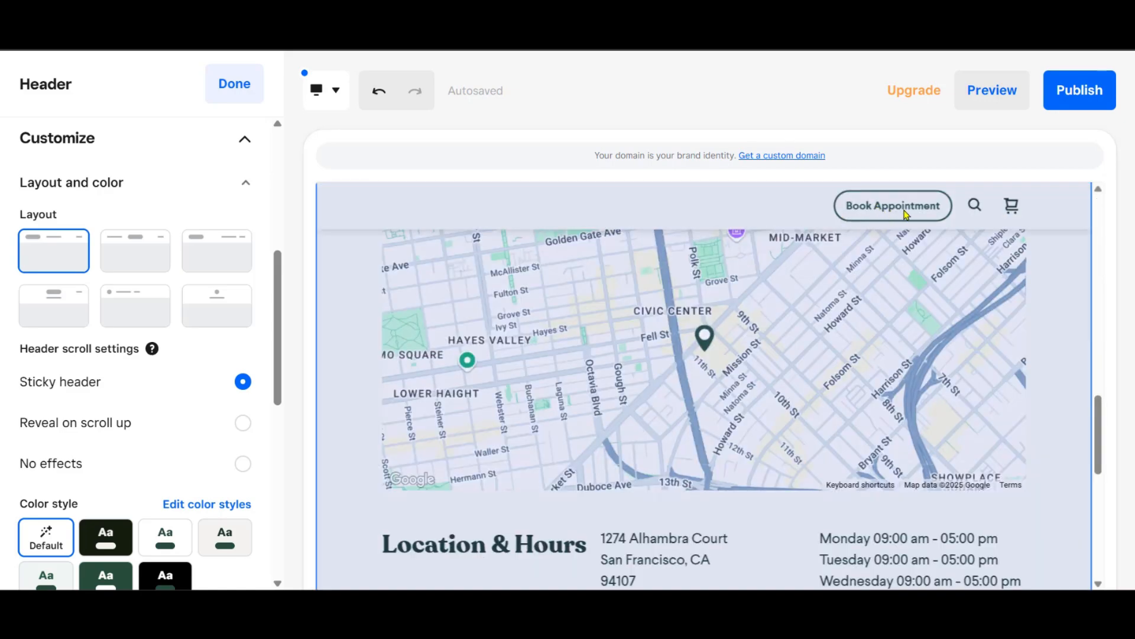
scroll(871, 314, "up", 3)
scroll(870, 312, "down", 3)
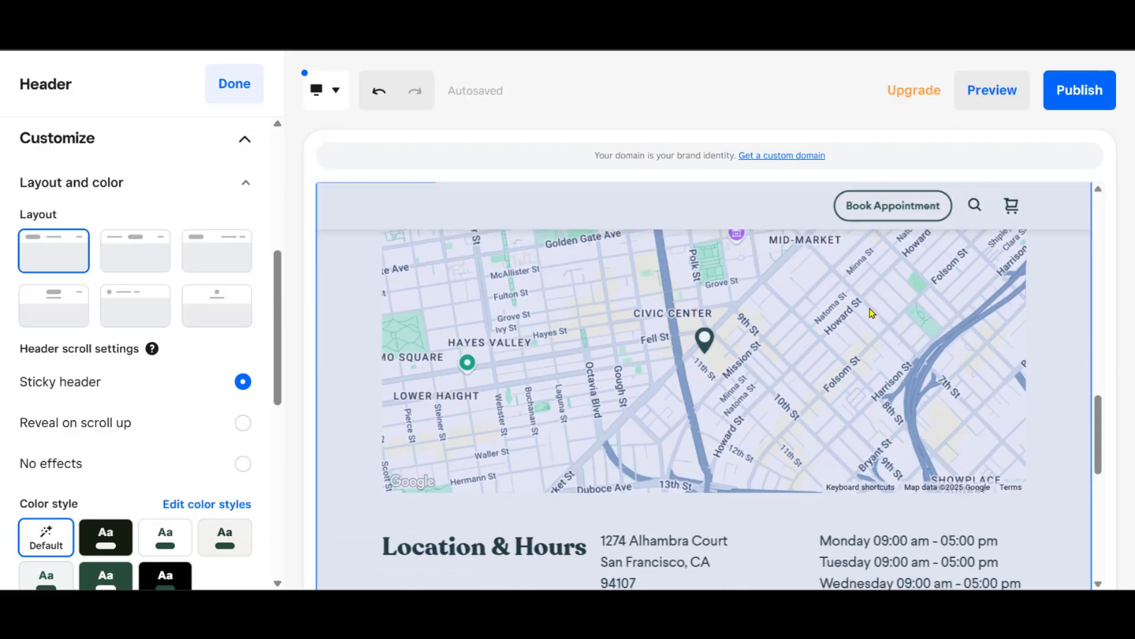
scroll(69, 441, "down", 3)
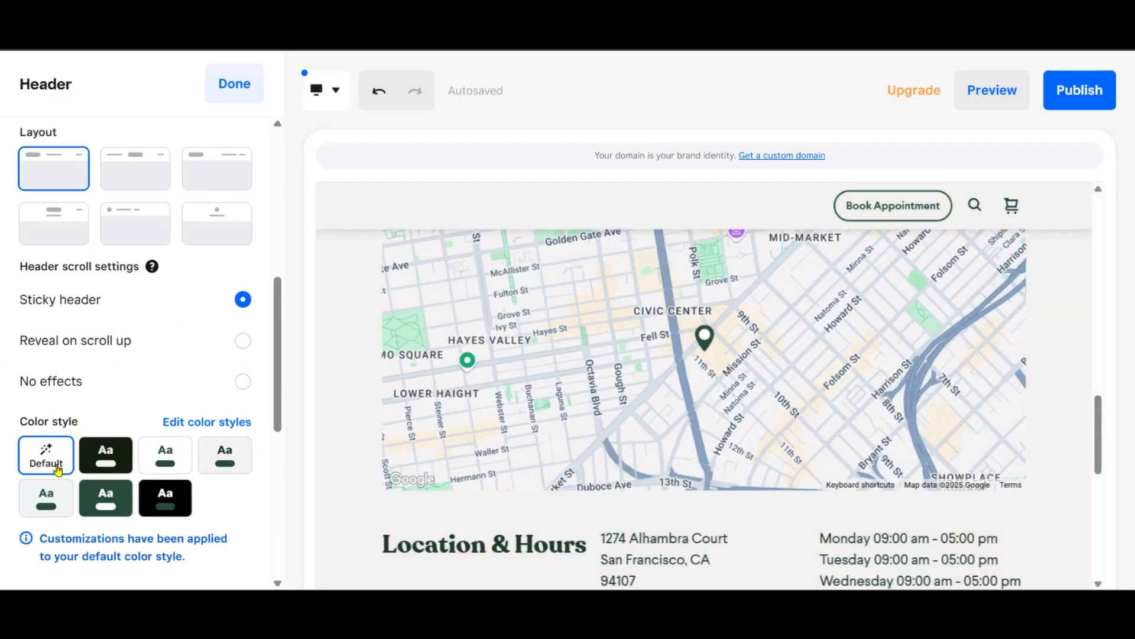
Compare the black, light green and dark green color styles on the header and apply the dark green one
scroll(669, 418, "up", 7)
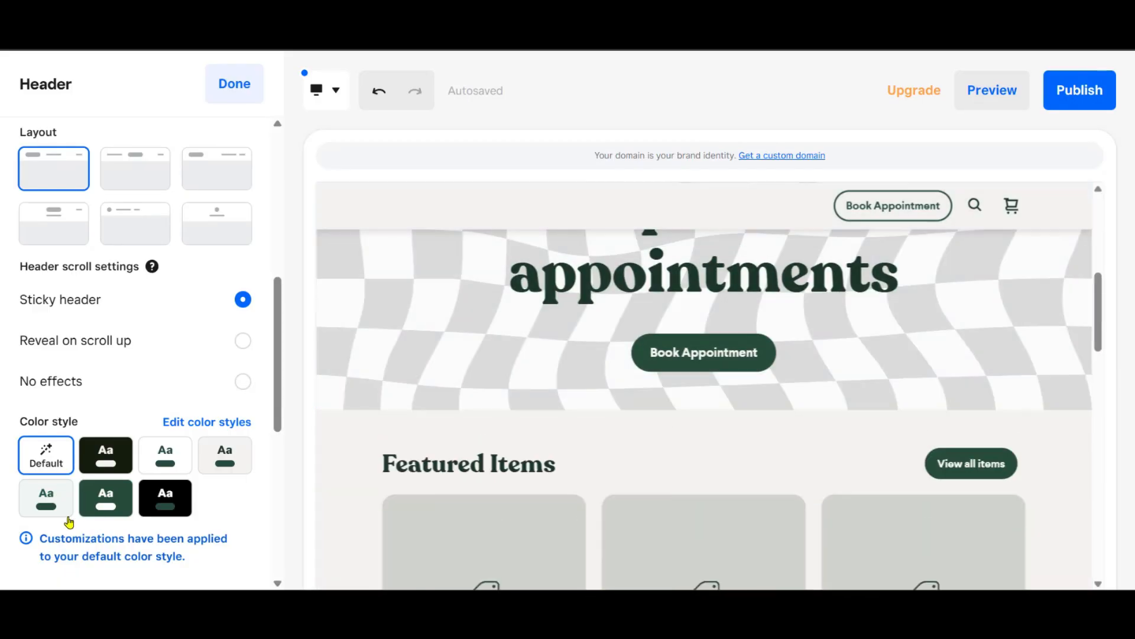
left_click(165, 498)
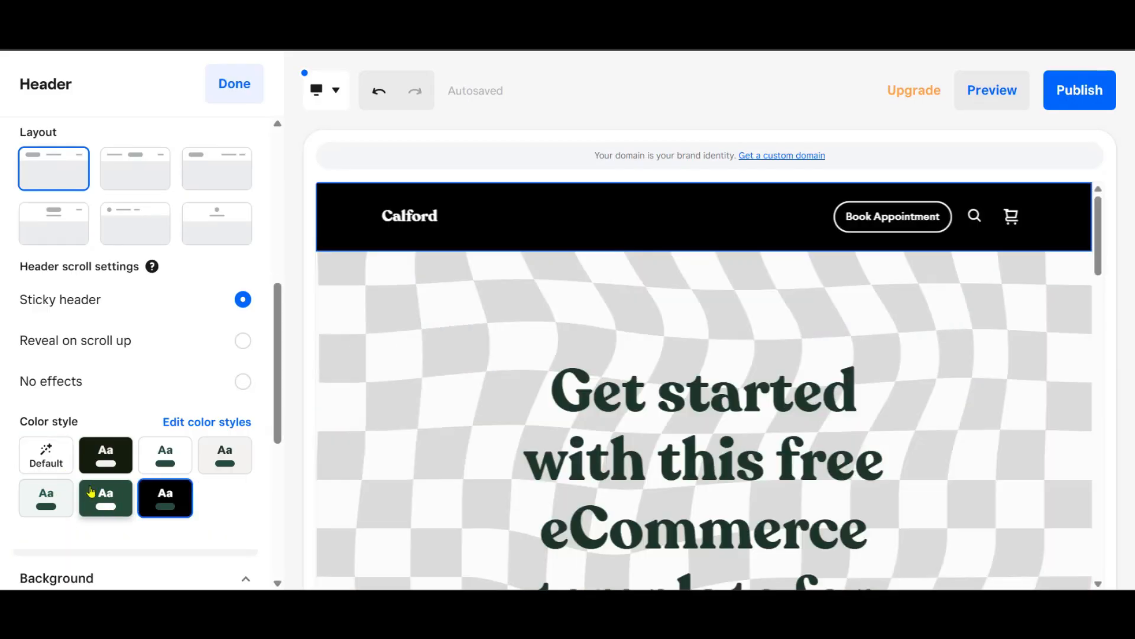
left_click(92, 492)
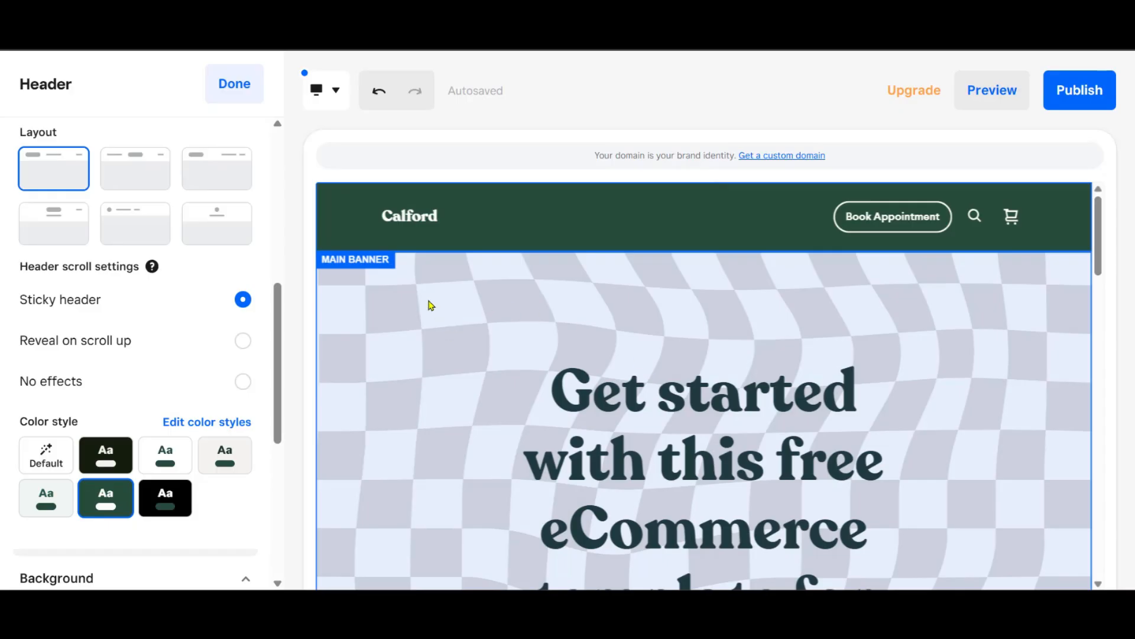
scroll(185, 426, "down", 3)
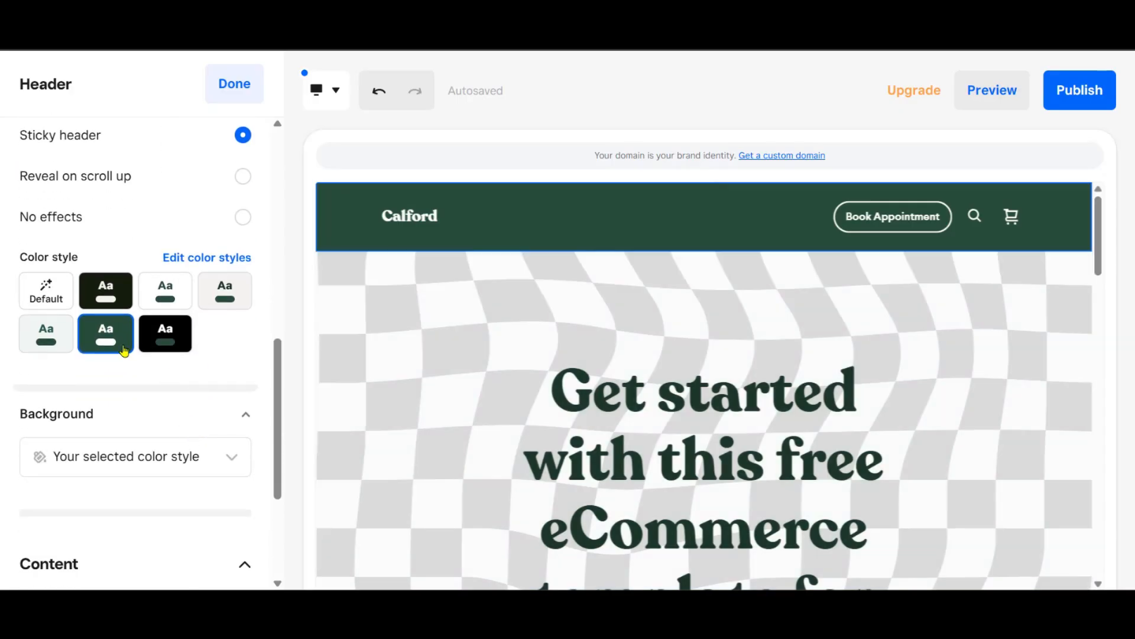
left_click(176, 335)
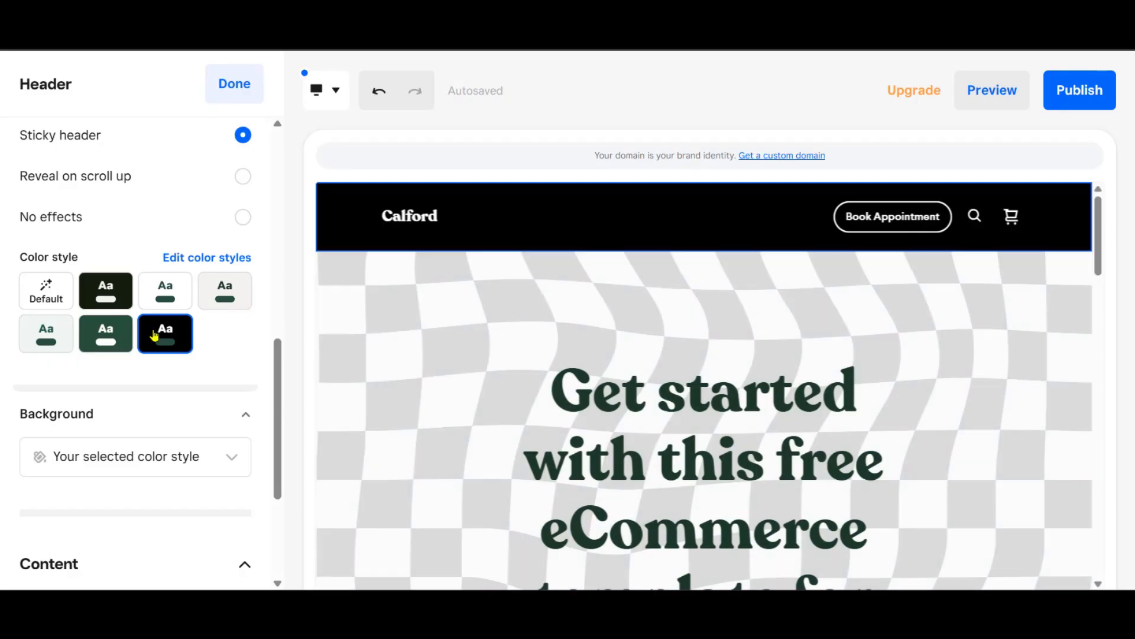
left_click(51, 343)
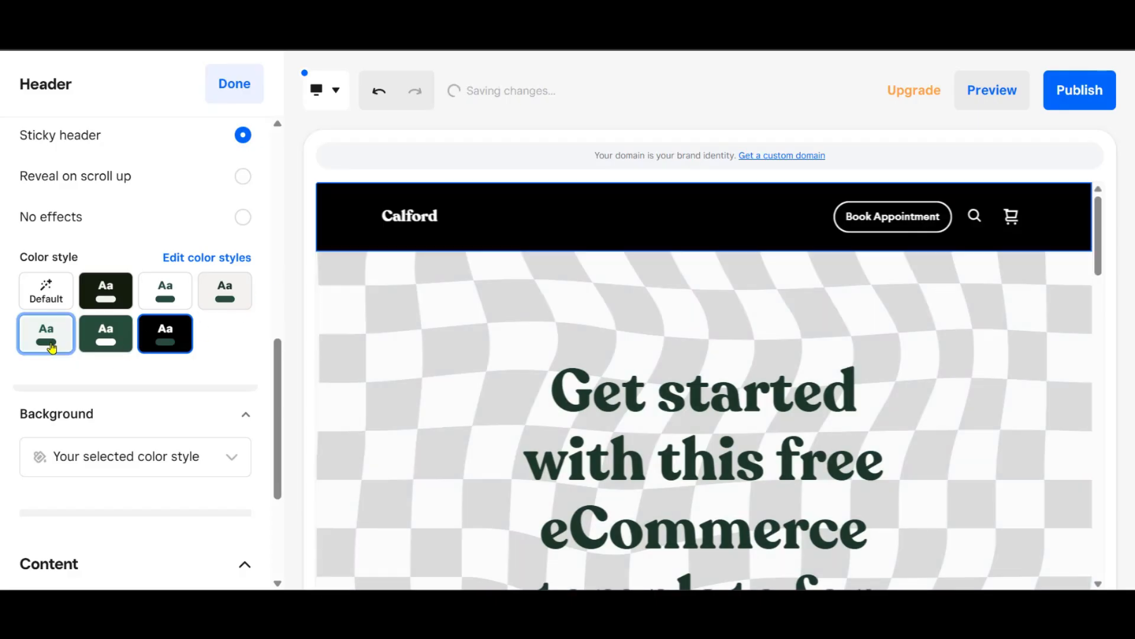
left_click(119, 338)
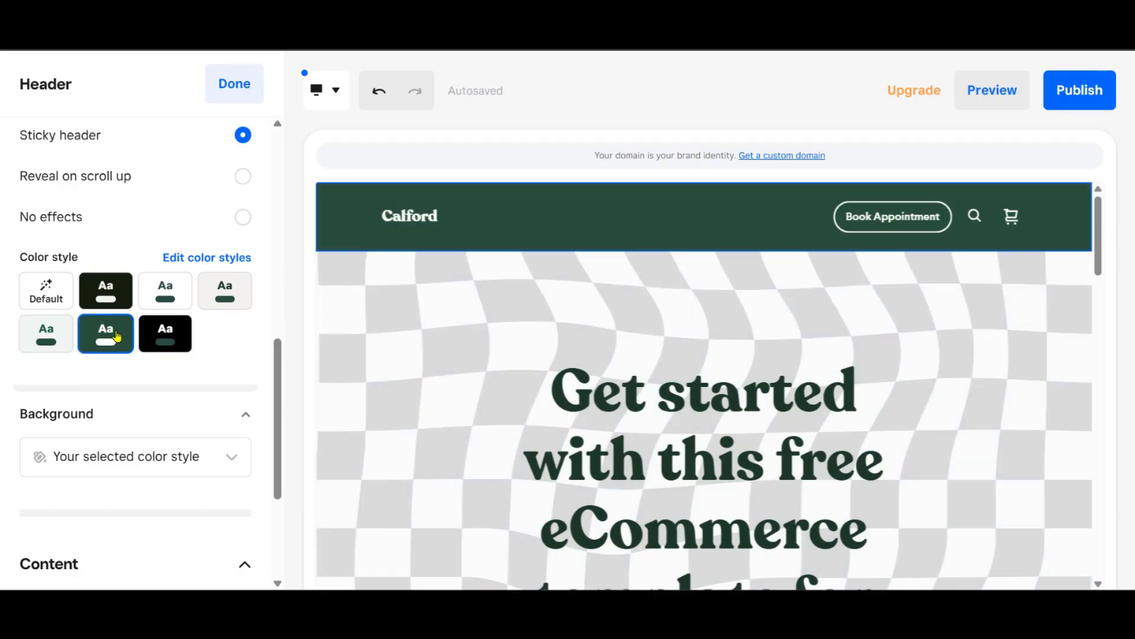
Examine the header's background and logo settings, then close the Header section's settings
scroll(106, 387, "down", 3)
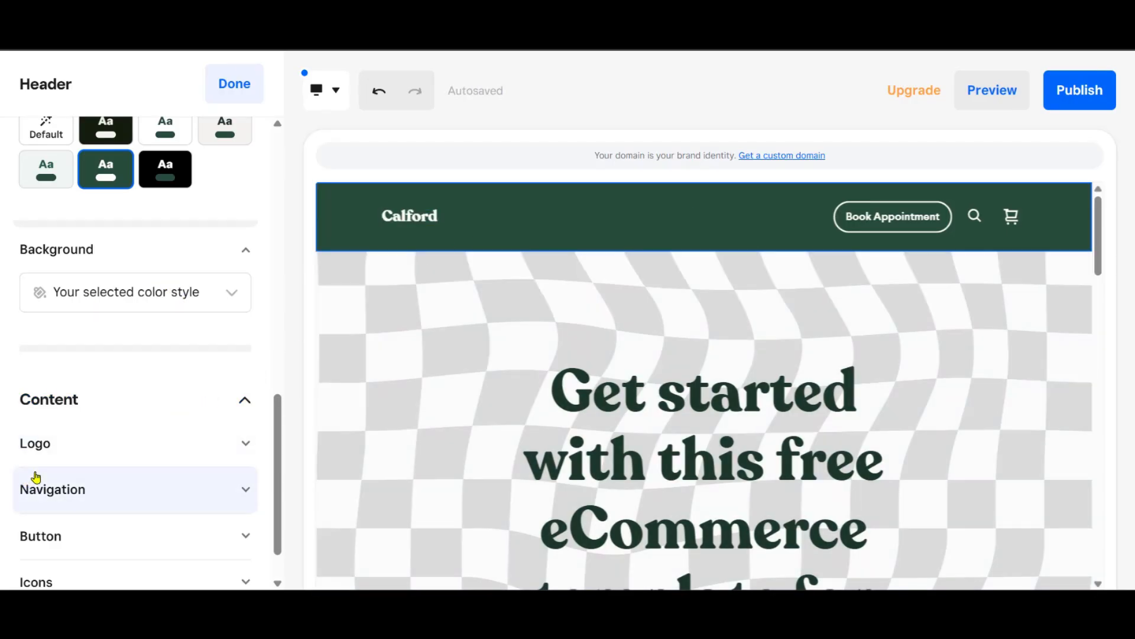
scroll(152, 443, "down", 2)
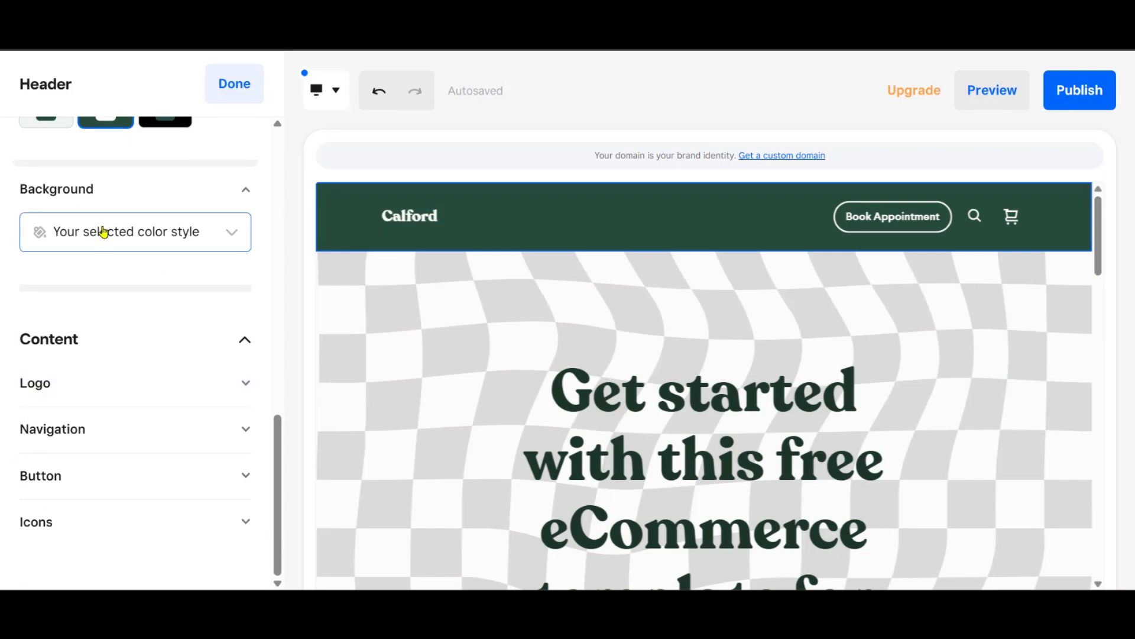
left_click(119, 396)
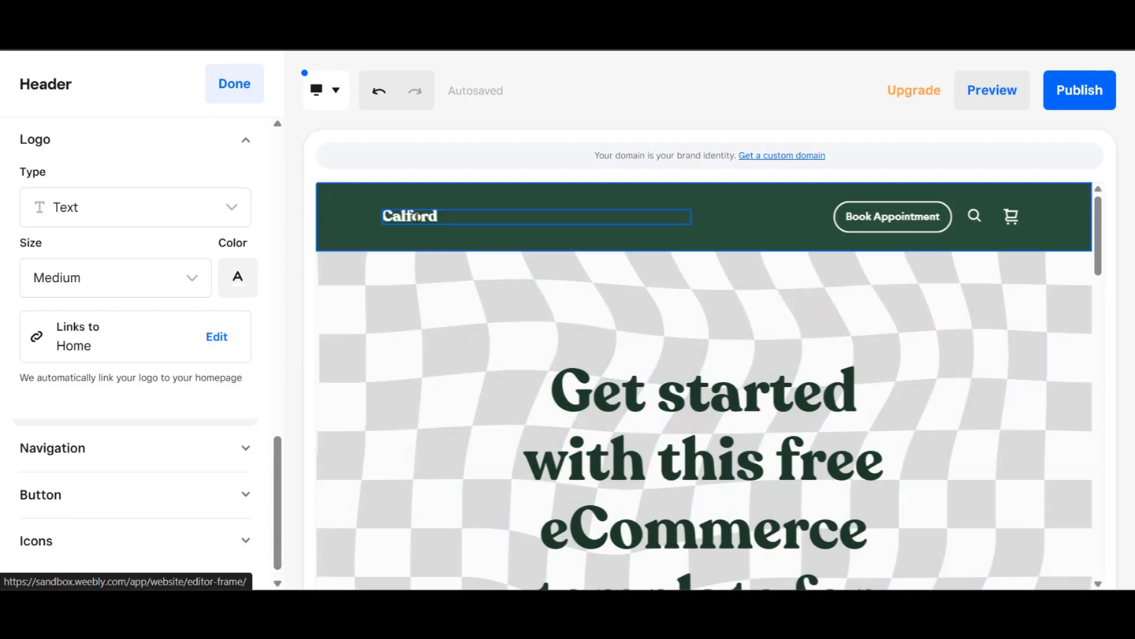
scroll(236, 379, "up", 15)
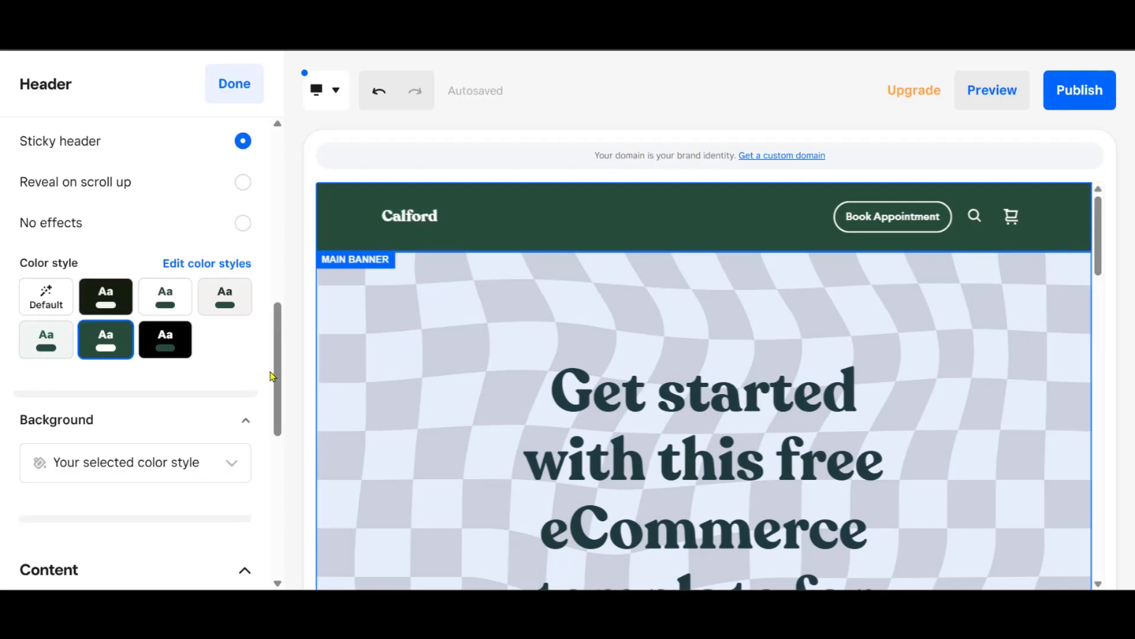
left_click(235, 81)
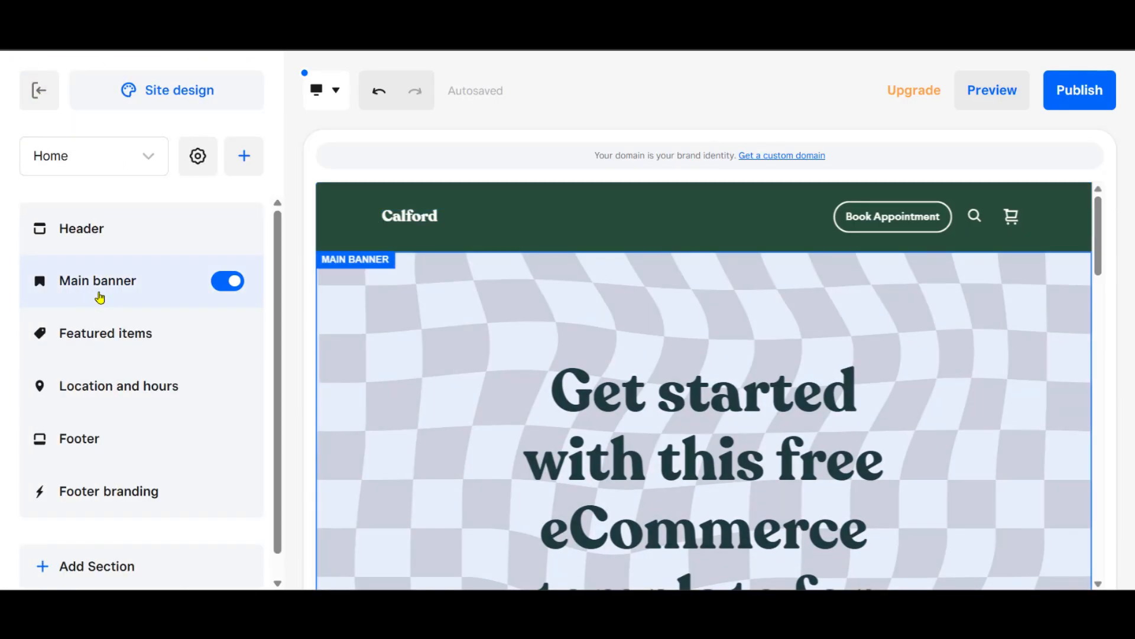
Open the Main banner section's settings and examine its content, slideshow, layout, alignment and section height options
left_click(99, 296)
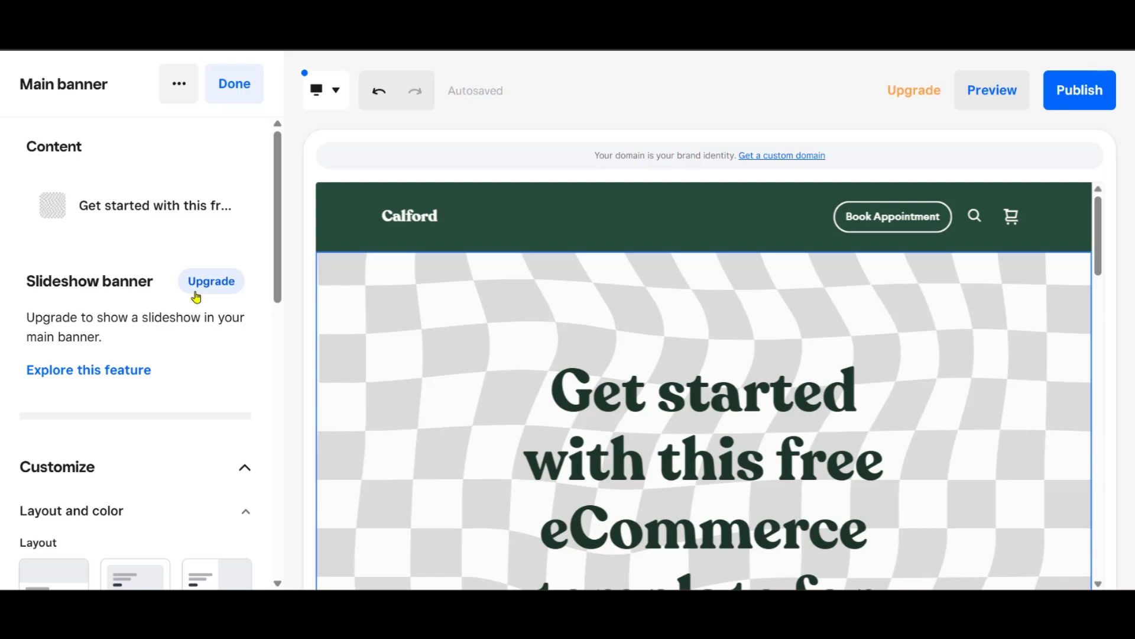
scroll(159, 404, "down", 3)
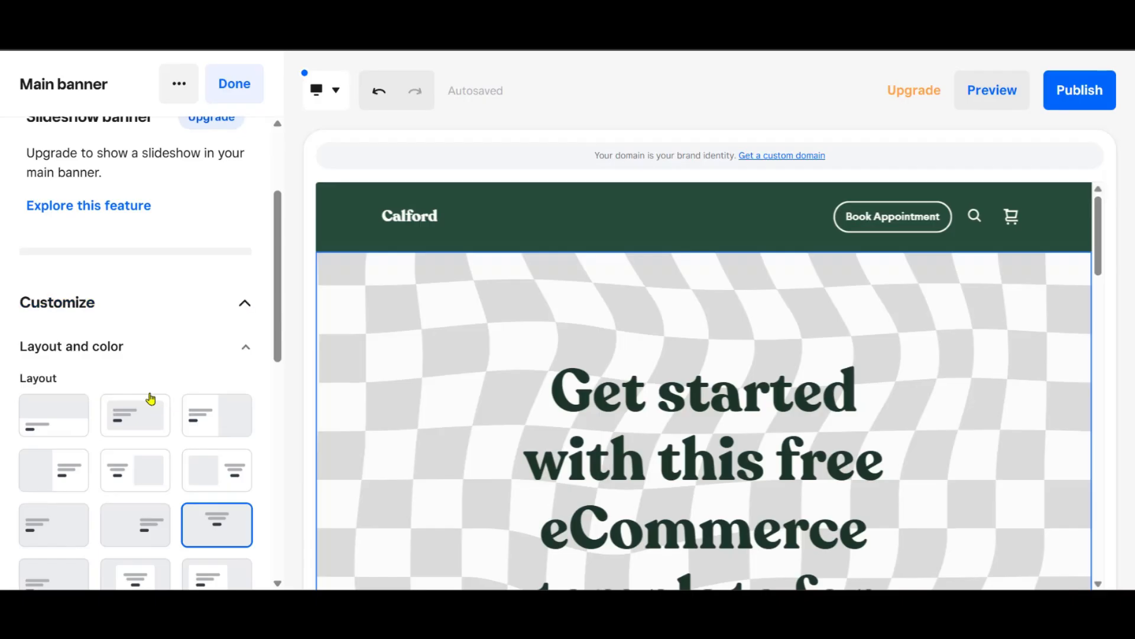
scroll(155, 401, "down", 3)
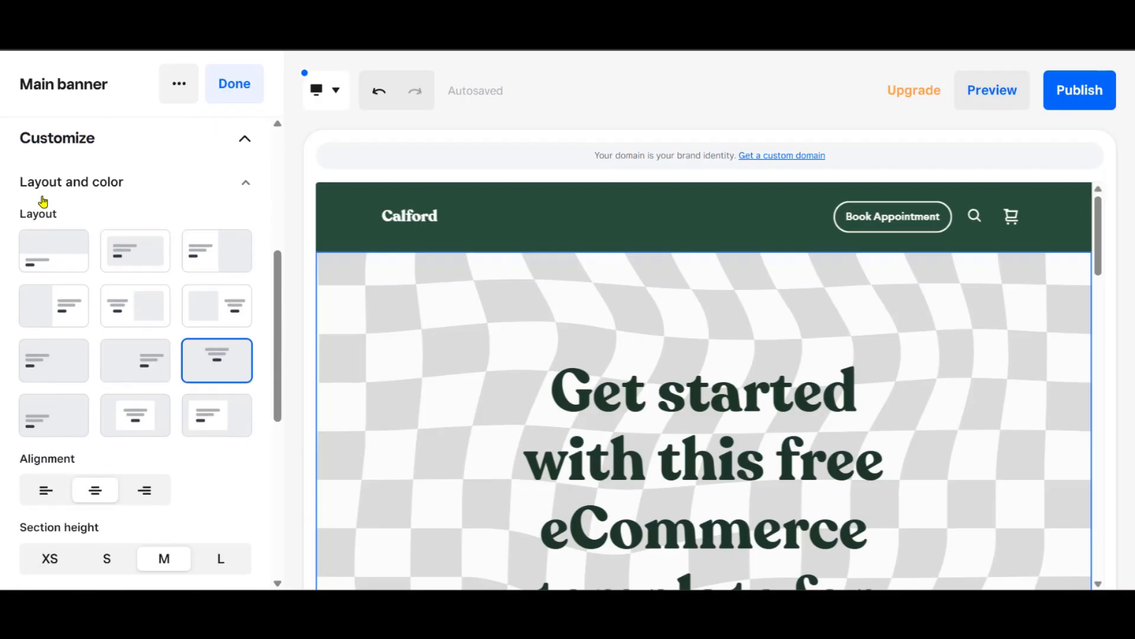
scroll(187, 394, "down", 3)
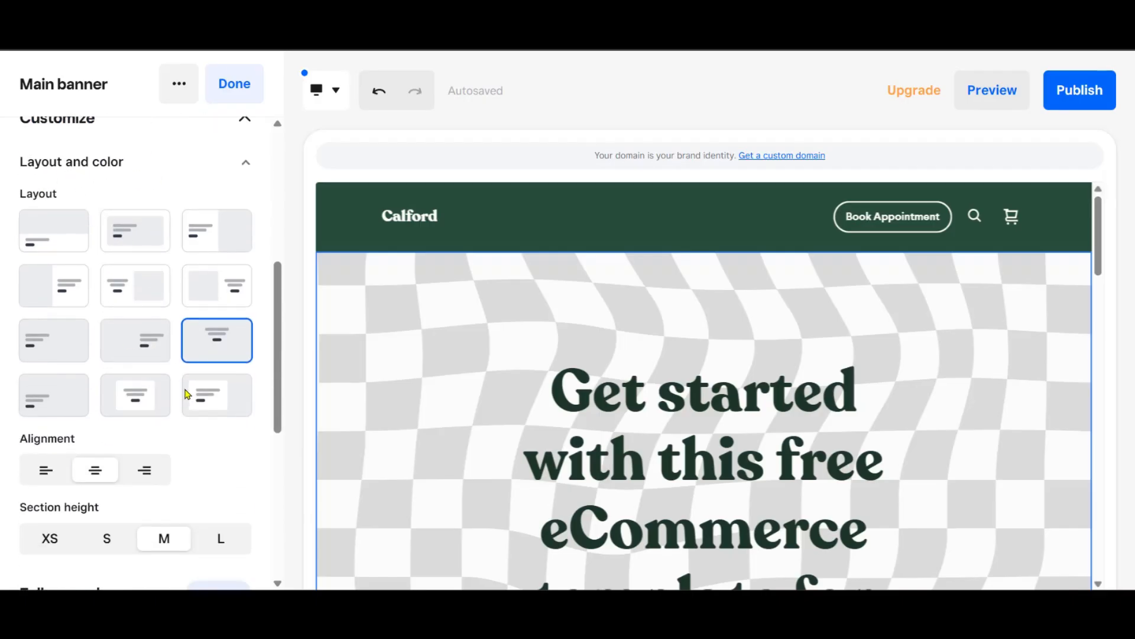
Try the banner layouts with boxed centered text and with an image beside the text, then return to the centered full-background layout
left_click(152, 343)
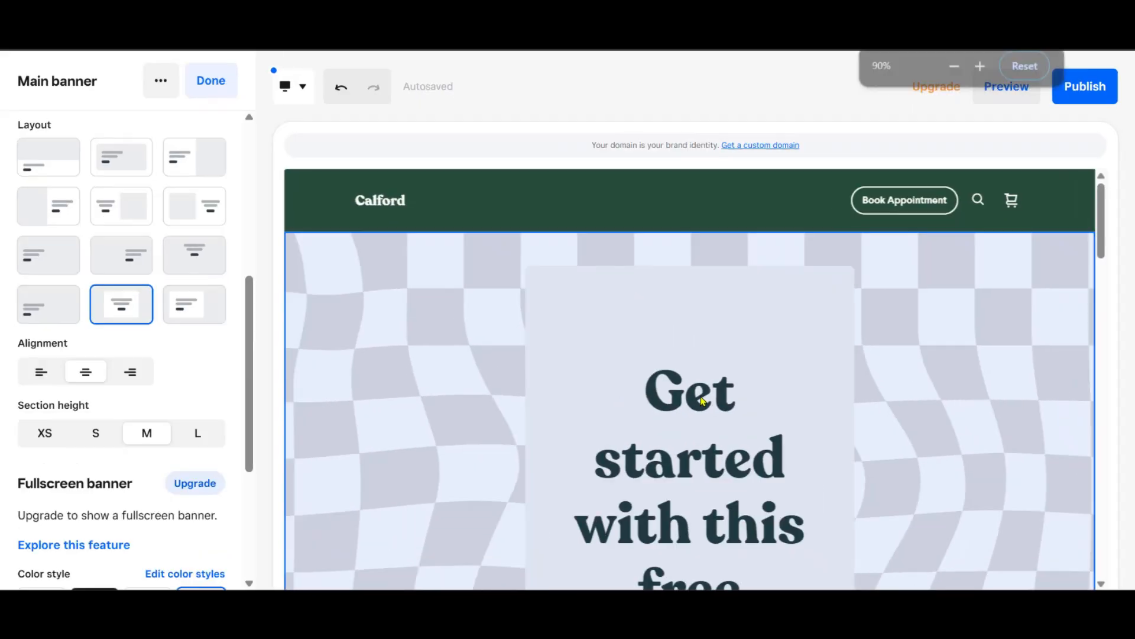
left_click(216, 228)
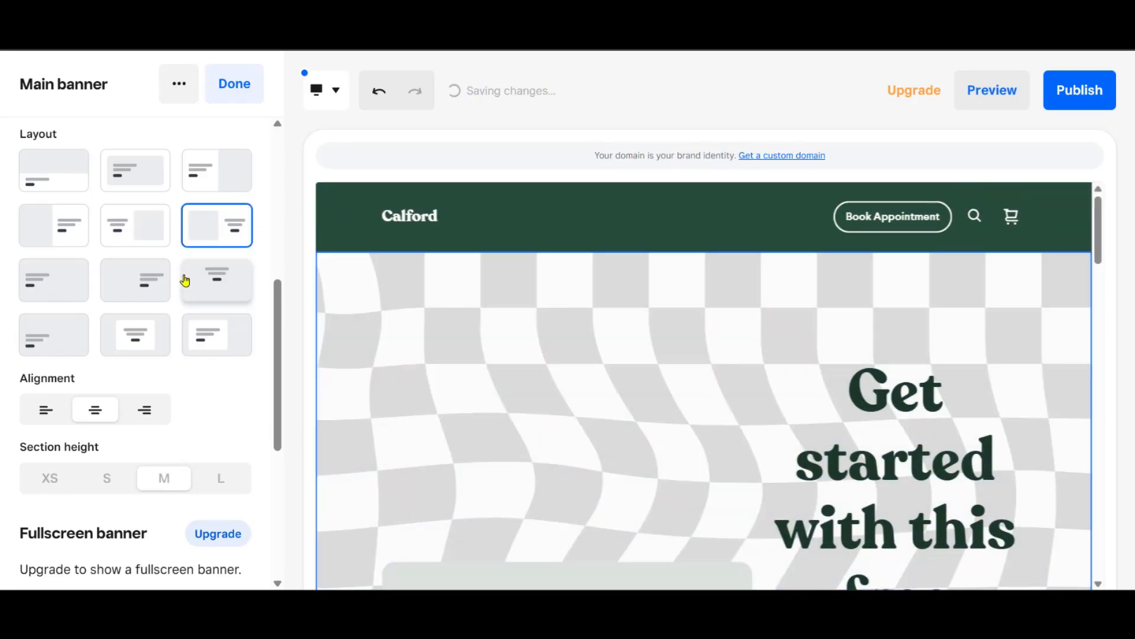
left_click(208, 296)
Try left and right alignment for the main banner's content, then return it to center alignment
scroll(168, 447, "down", 3)
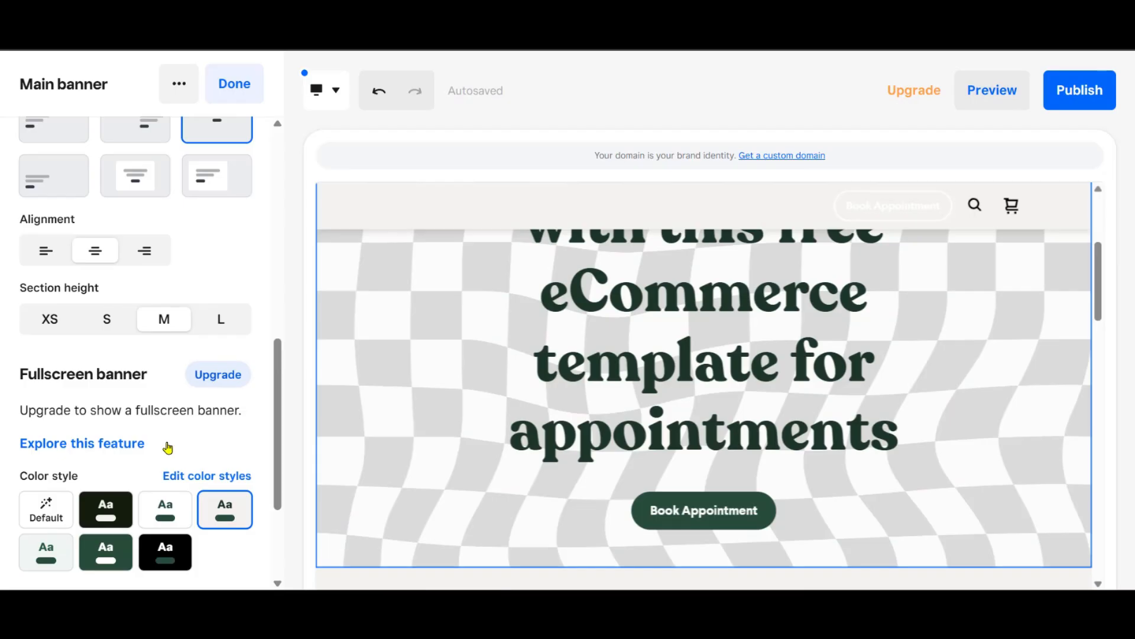
left_click(37, 247)
left_click(141, 249)
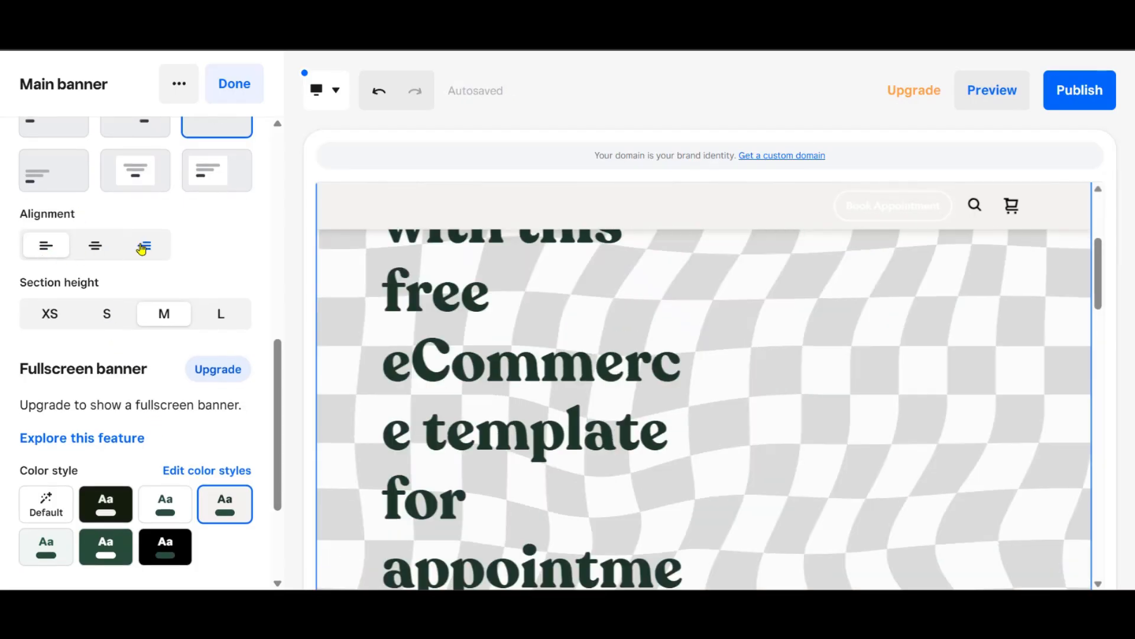
left_click(102, 250)
Try the near-black color style on the main banner, then return to the light gray style
scroll(110, 268, "down", 1)
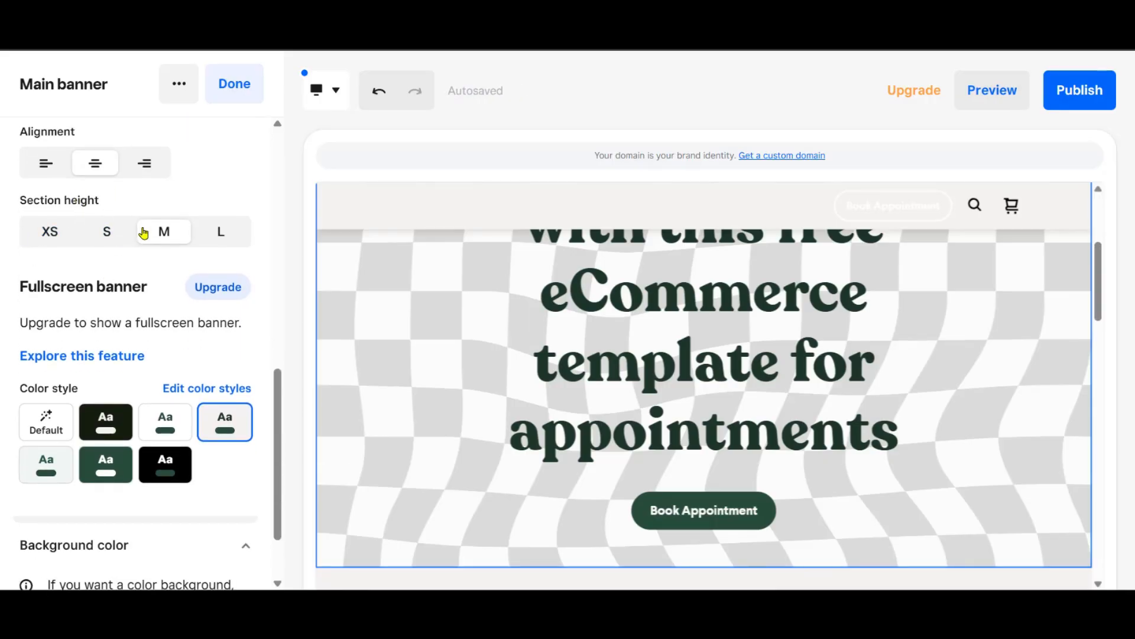
scroll(172, 379, "down", 1)
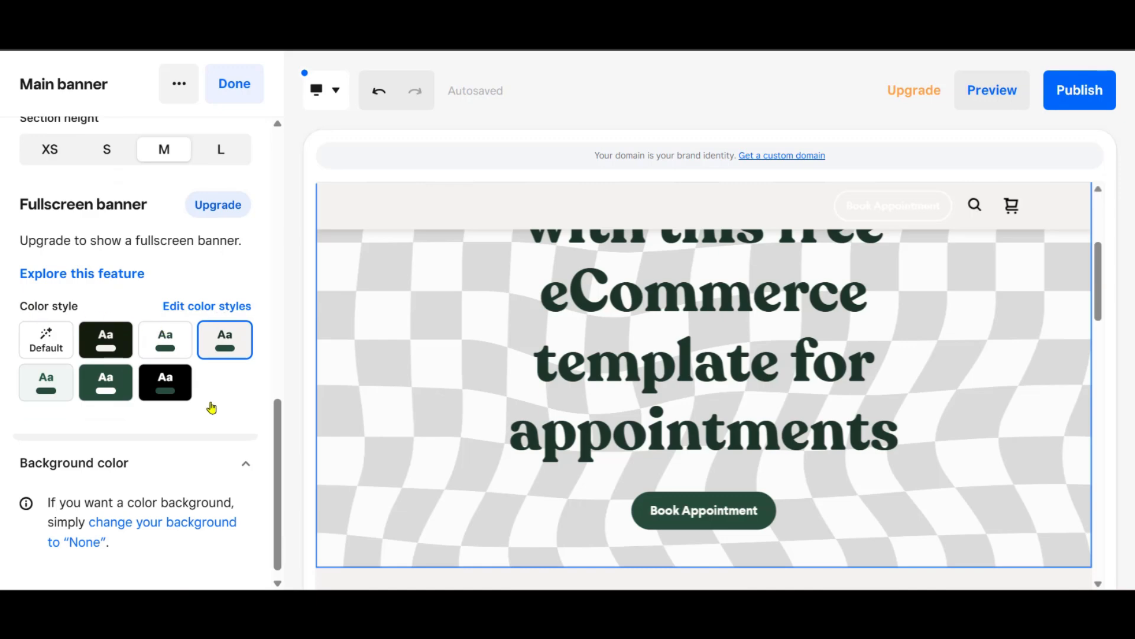
left_click(94, 333)
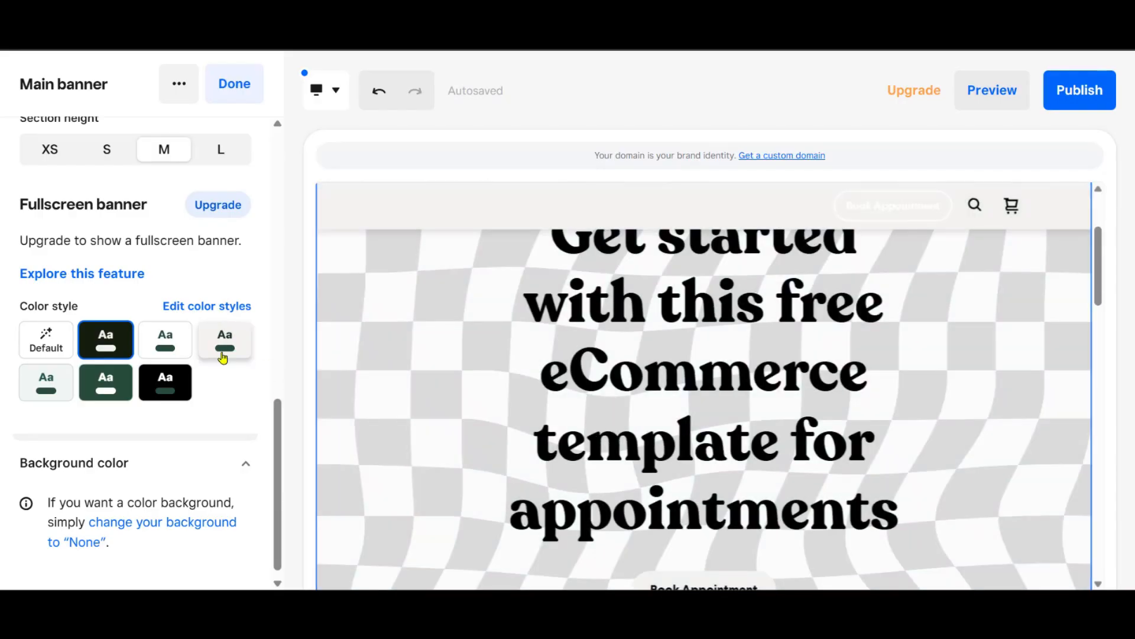
left_click(223, 353)
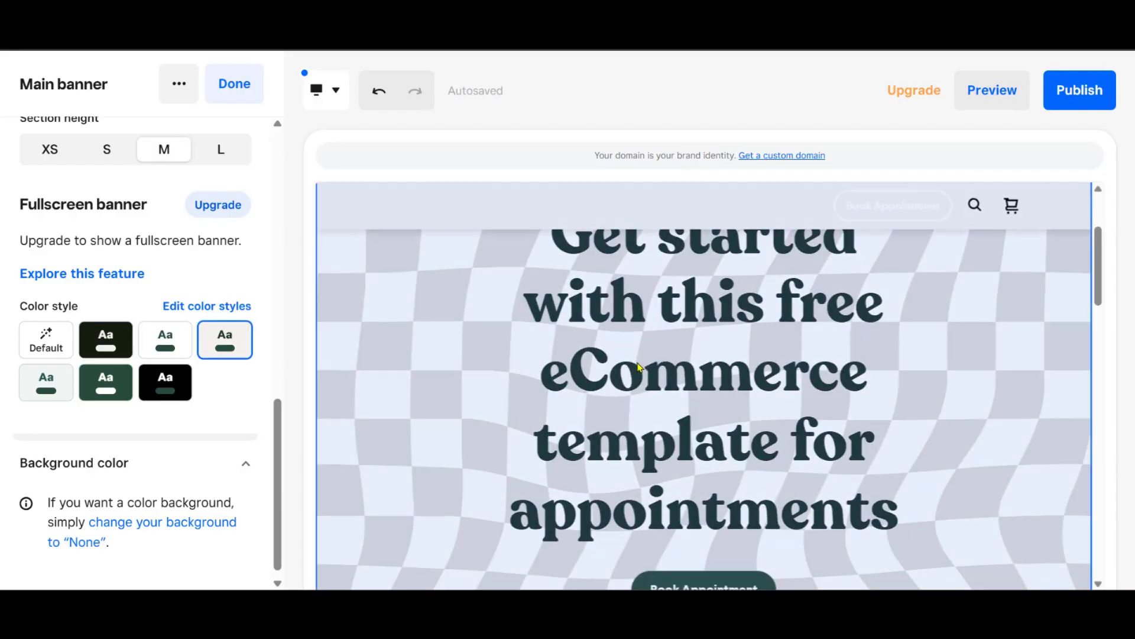
Open the main banner's background media settings from the background color note and set the media type to None
scroll(126, 388, "down", 1)
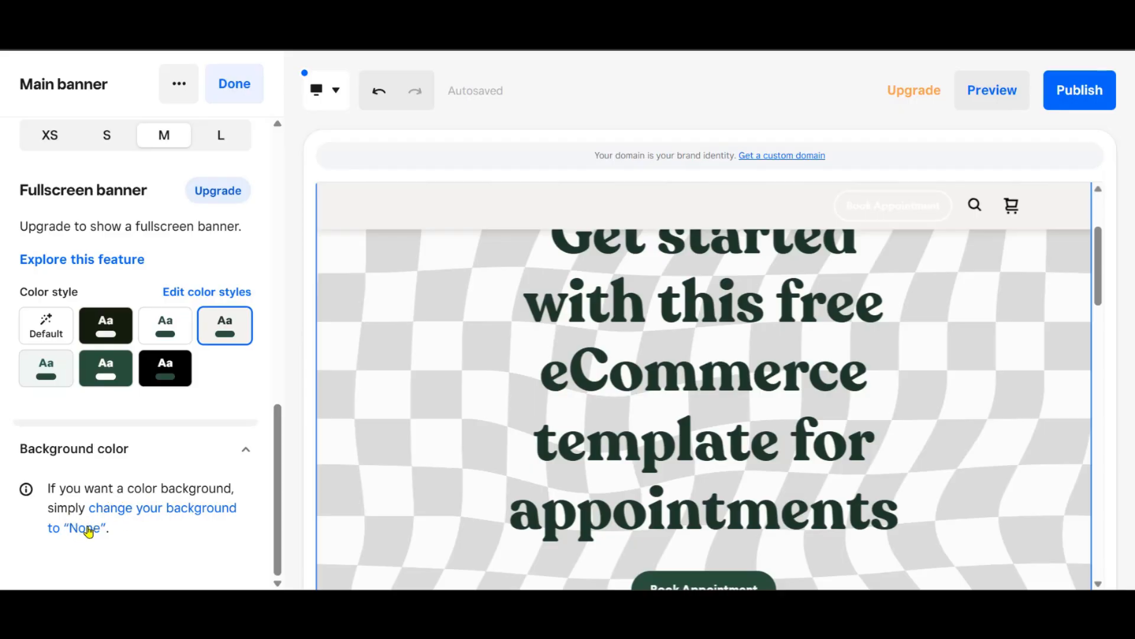
left_click(114, 514)
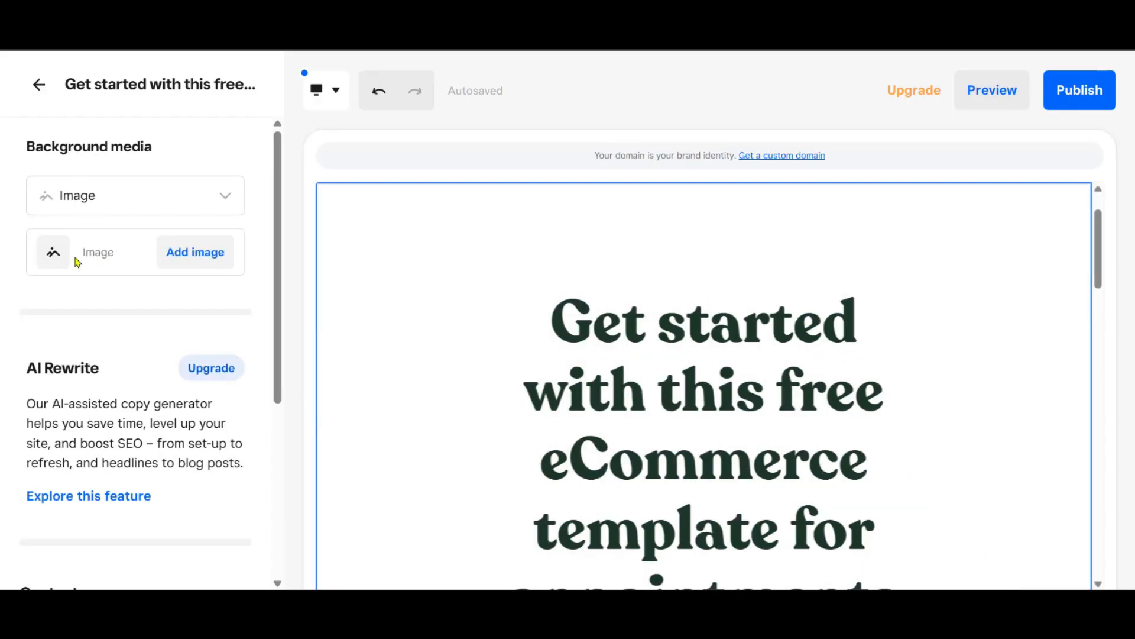
left_click(144, 194)
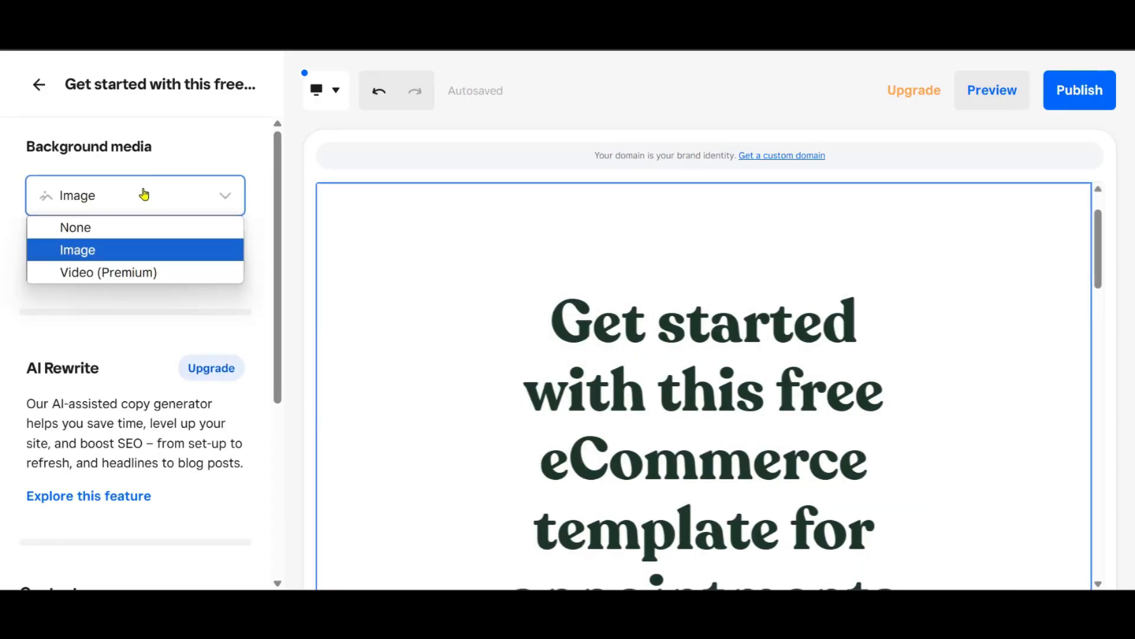
left_click(86, 227)
Set the main banner's background media to Image and start adding an image
left_click(99, 196)
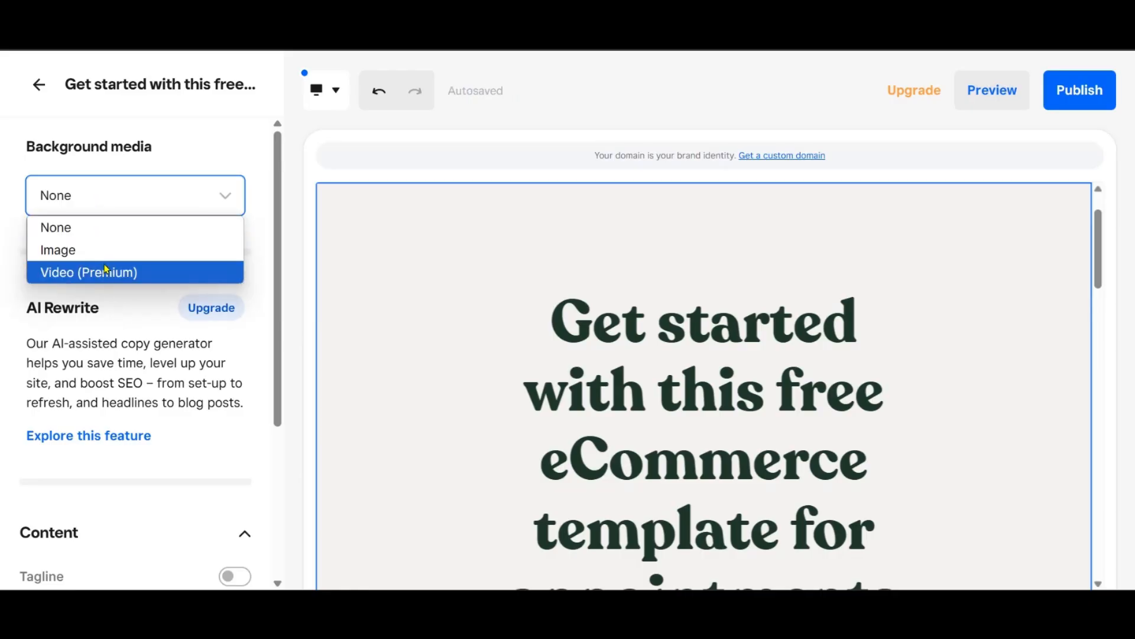
left_click(92, 252)
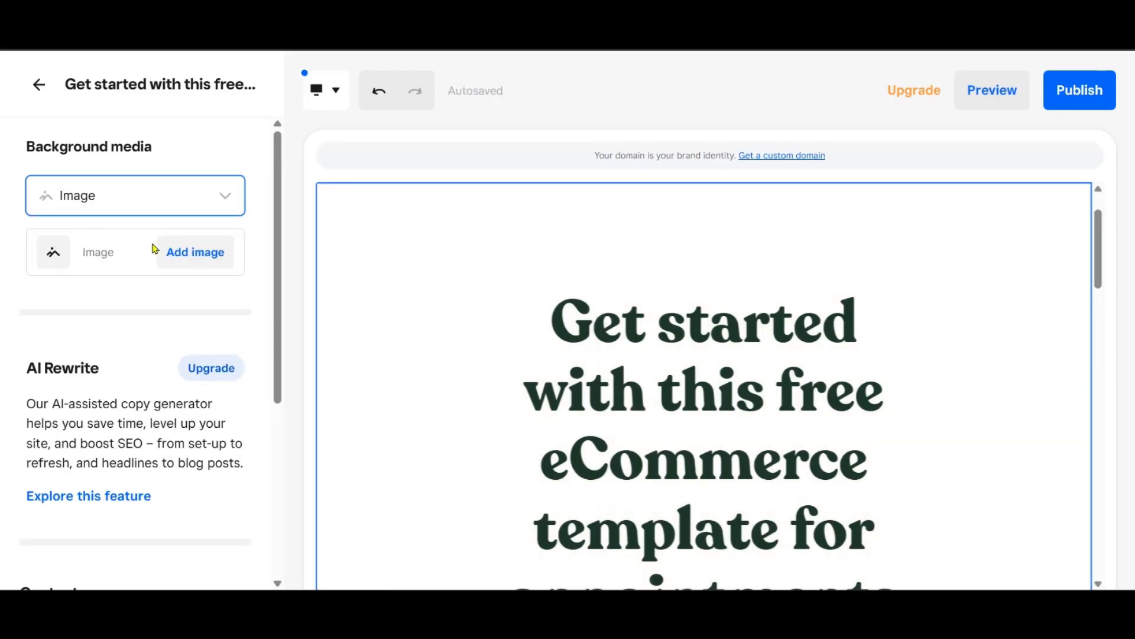
left_click(181, 254)
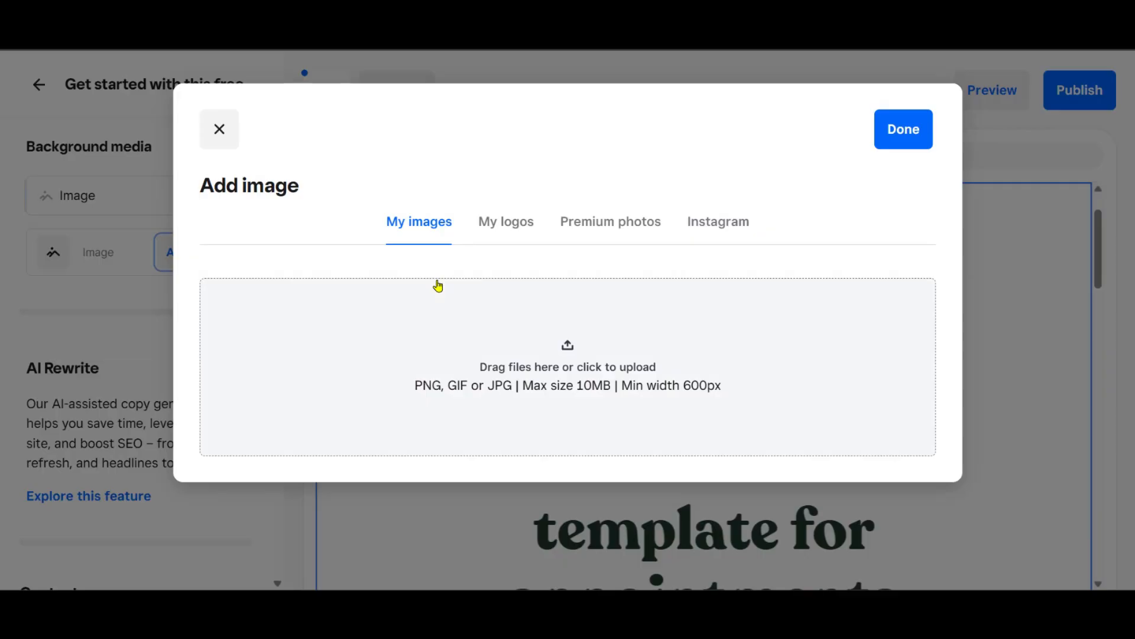
Check the premium photo and Instagram sources, then upload home repair main sec.jpg to the site's images as the banner background
left_click(611, 221)
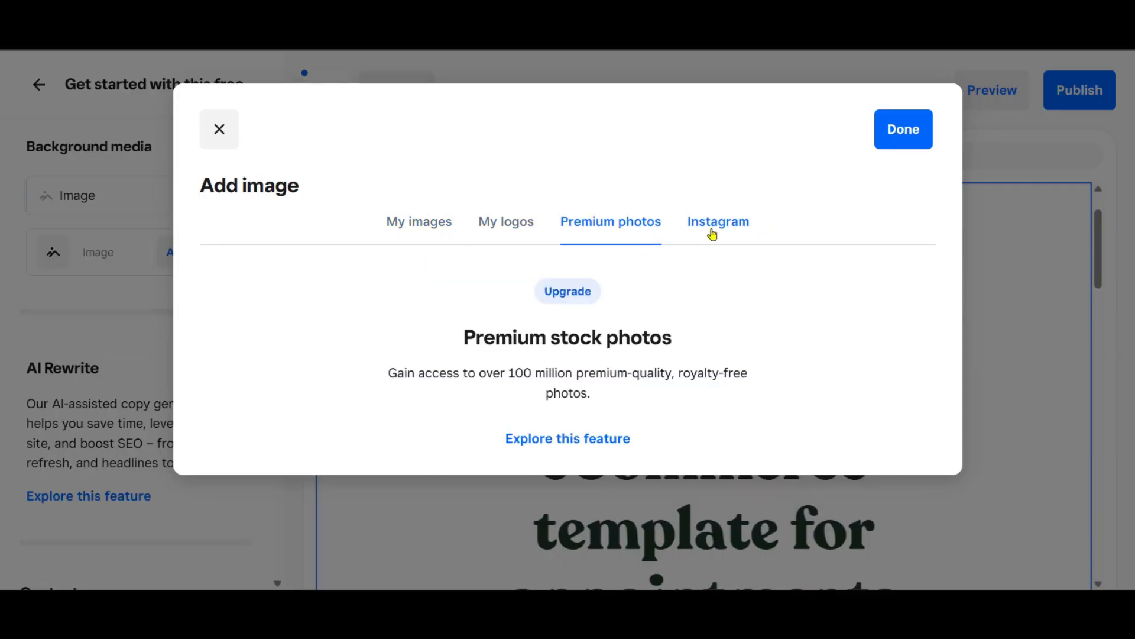
left_click(702, 228)
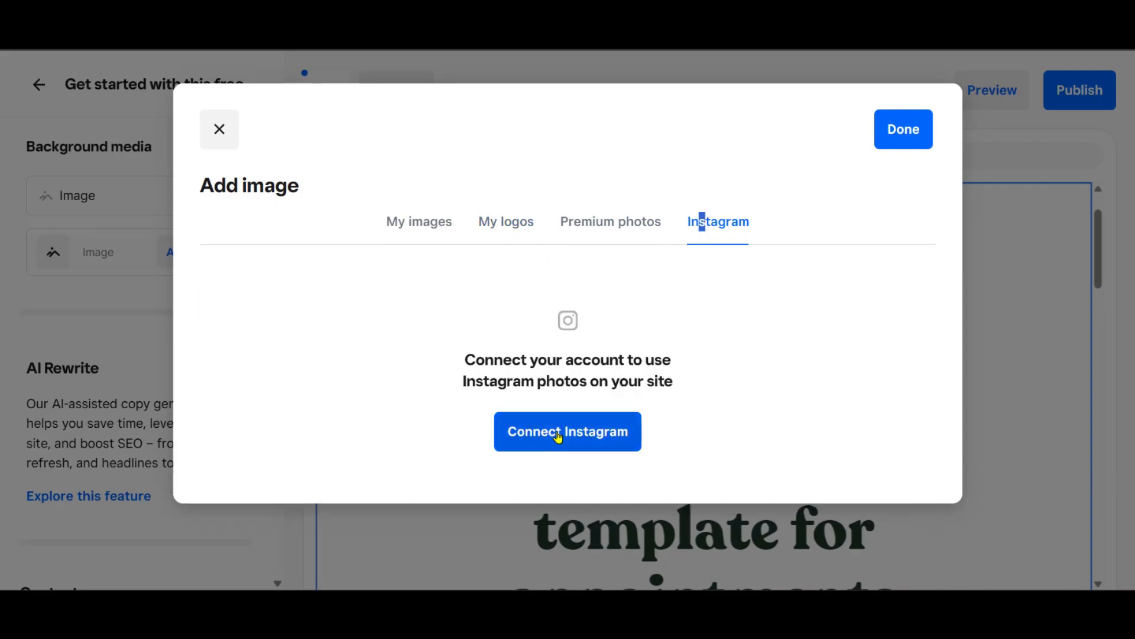
left_click(423, 223)
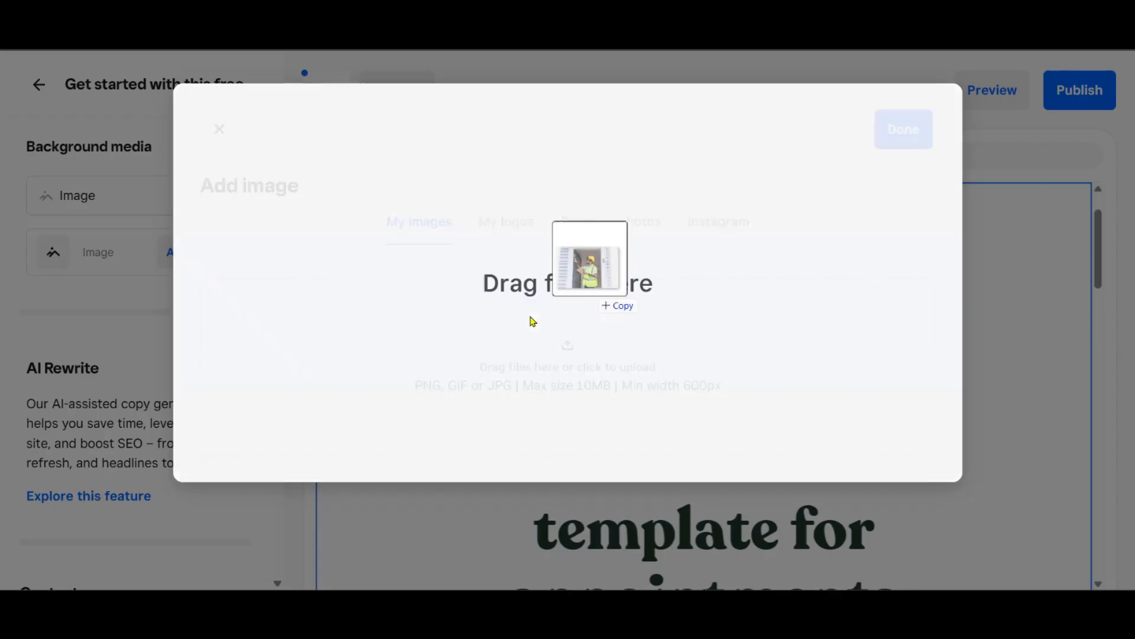
left_click_drag(533, 319, 494, 395)
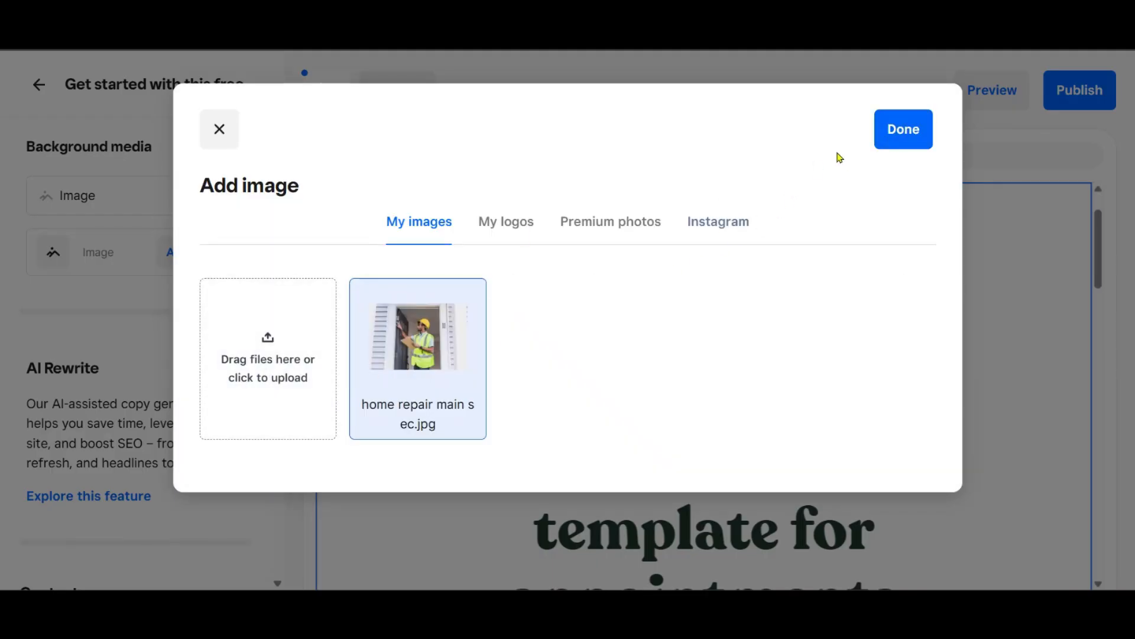
left_click(902, 136)
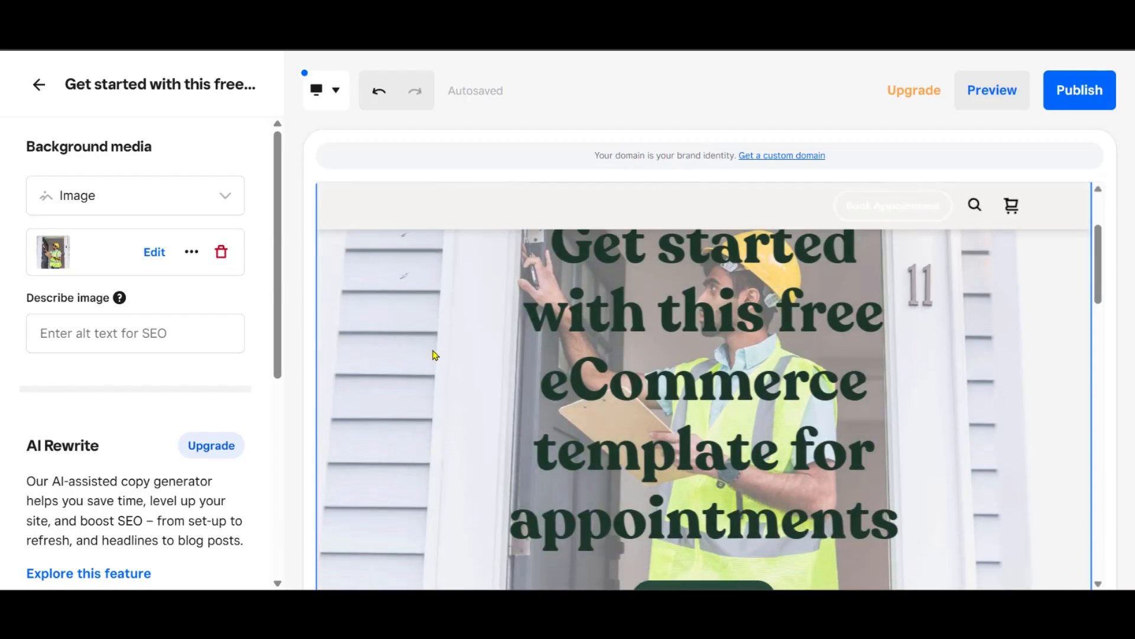
Review the banner's image alt text field and its tagline, text, headline and button options
left_click(71, 328)
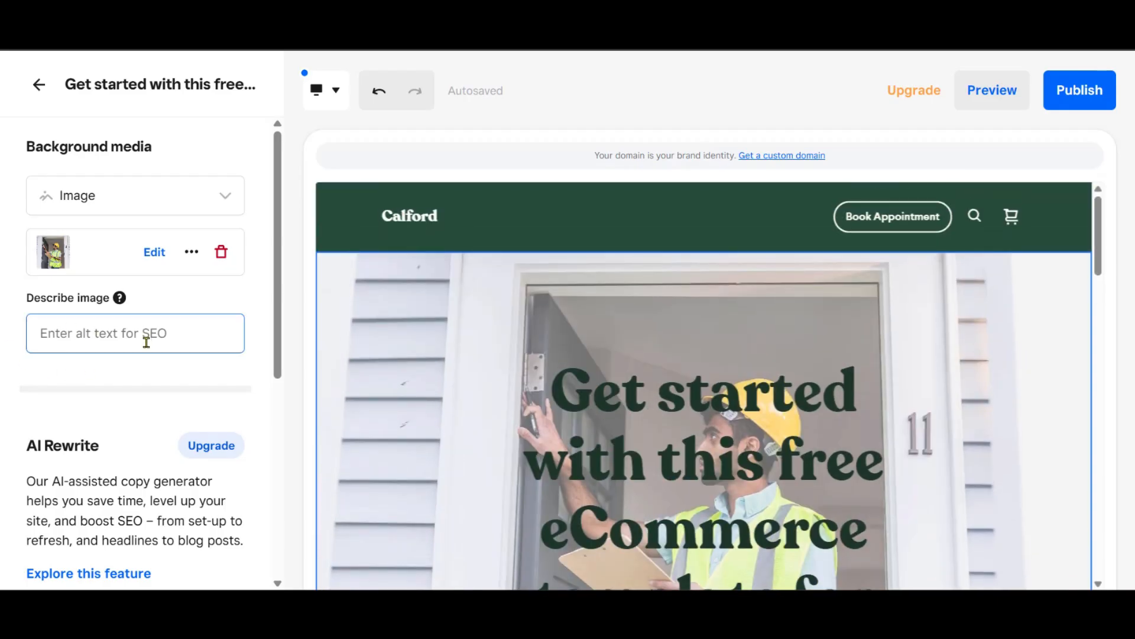
scroll(147, 343, "down", 5)
scroll(70, 319, "down", 1)
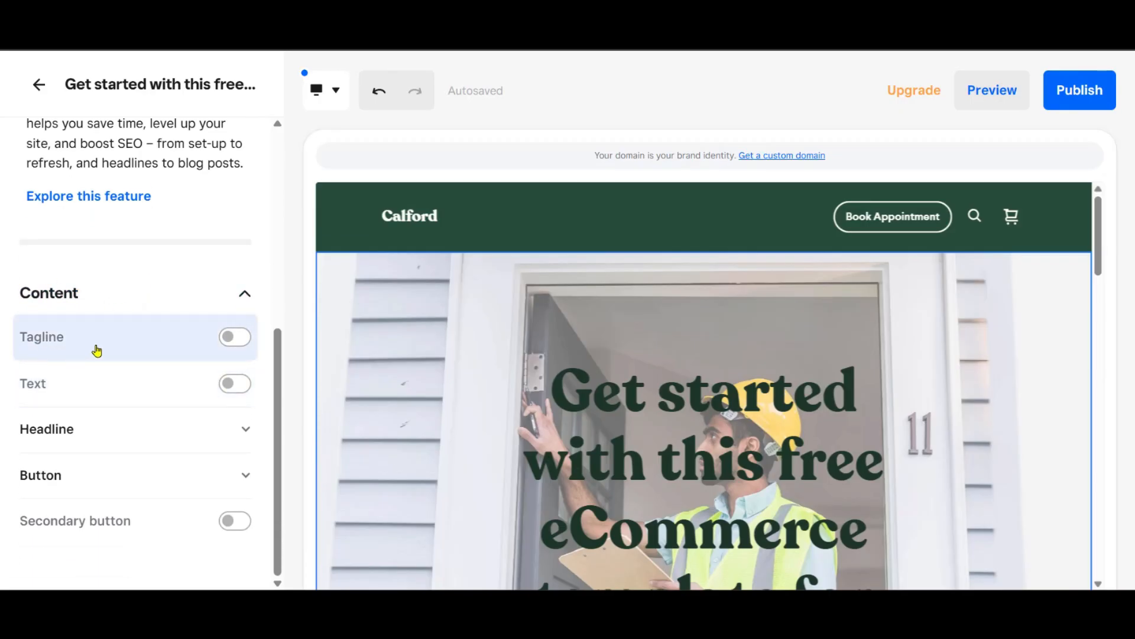
mouse_move(88, 446)
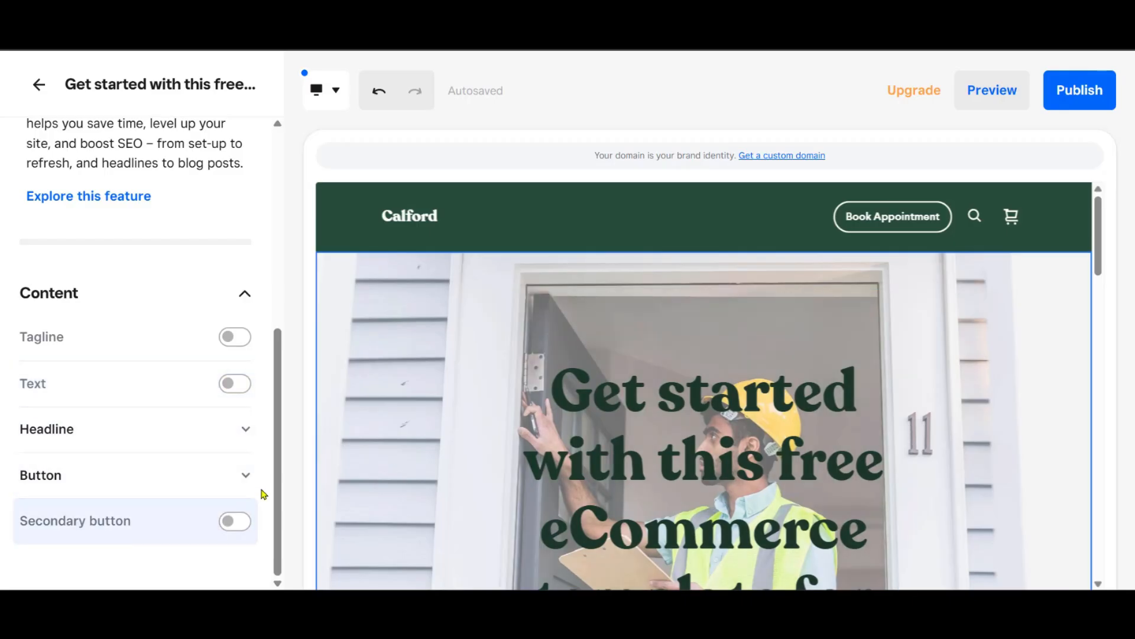
scroll(264, 423, "up", 6)
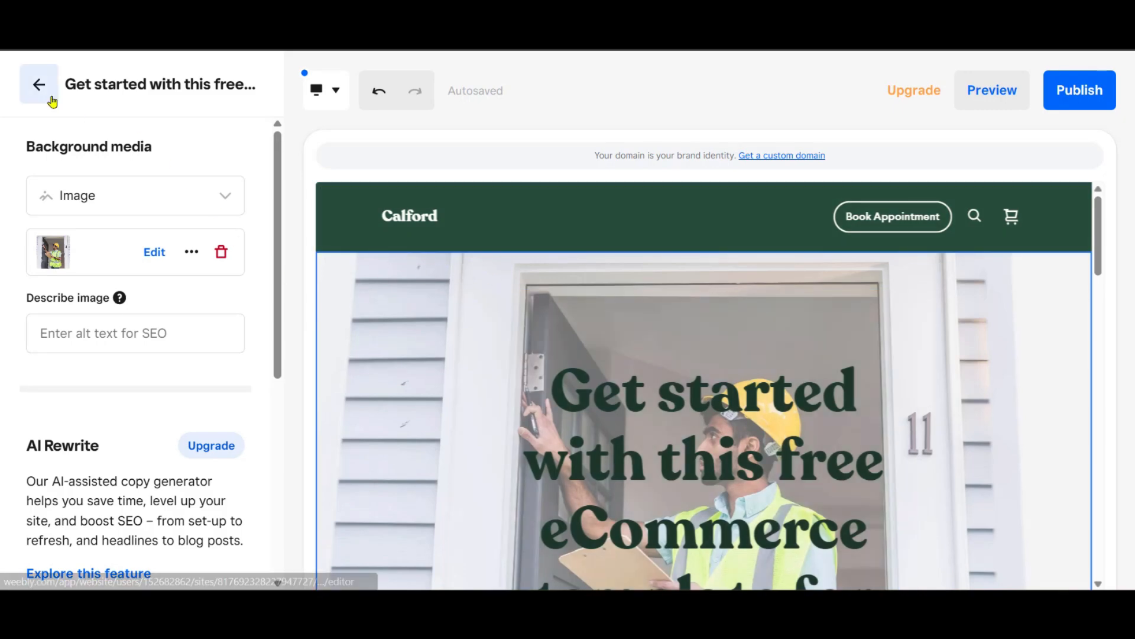
Preview the site and examine the header and the main banner with its new background image
left_click(999, 90)
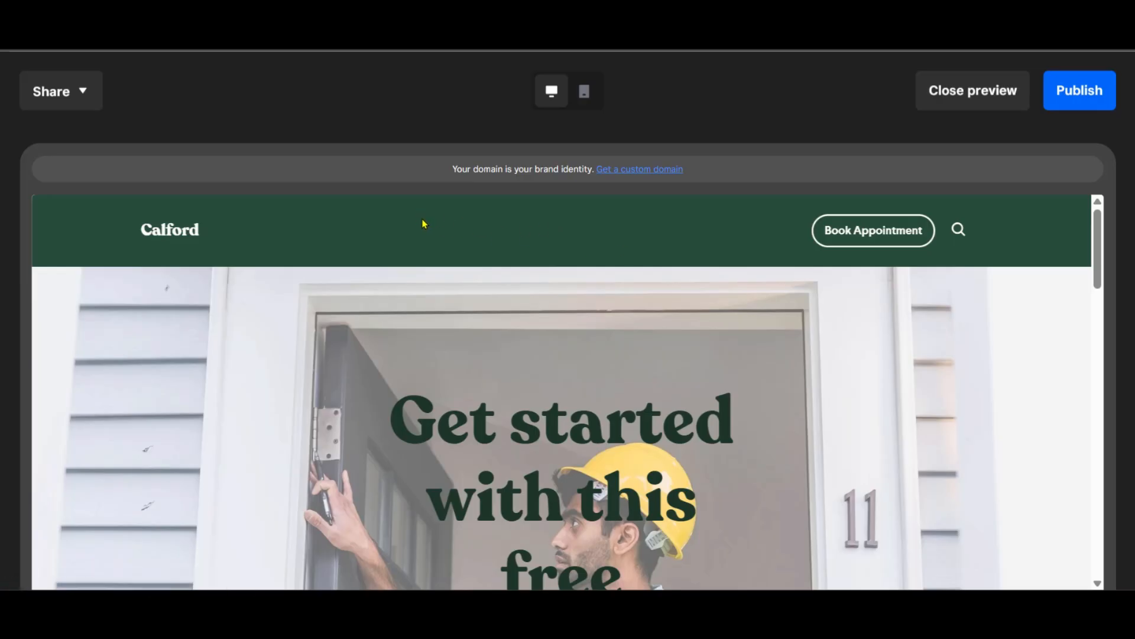
scroll(529, 243, "down", 3)
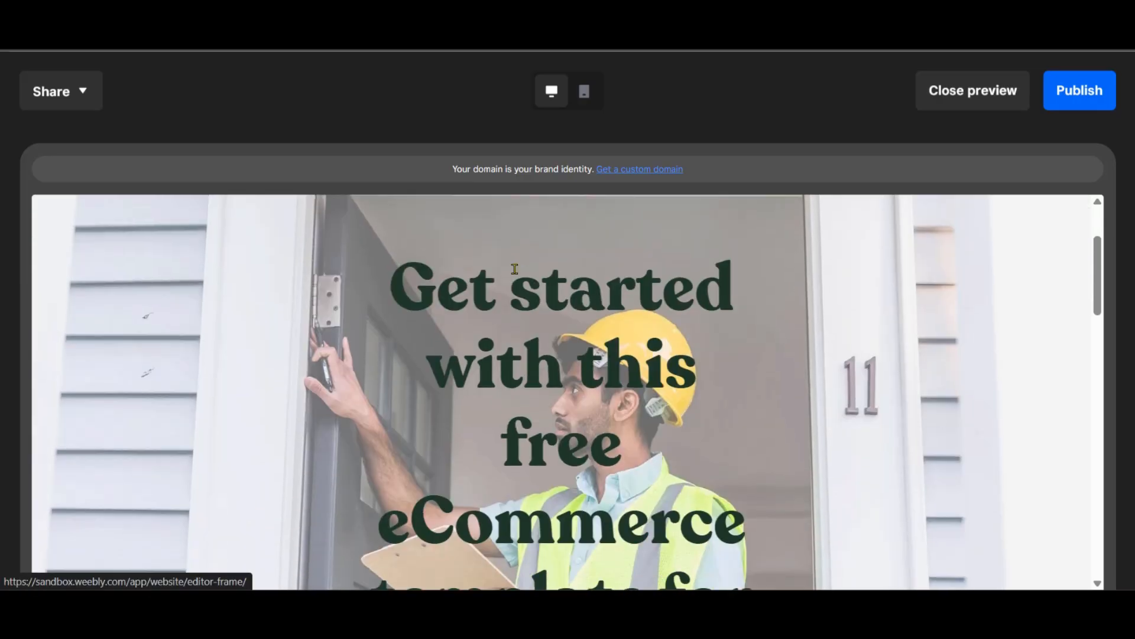
scroll(600, 399, "up", 3)
scroll(773, 438, "down", 3)
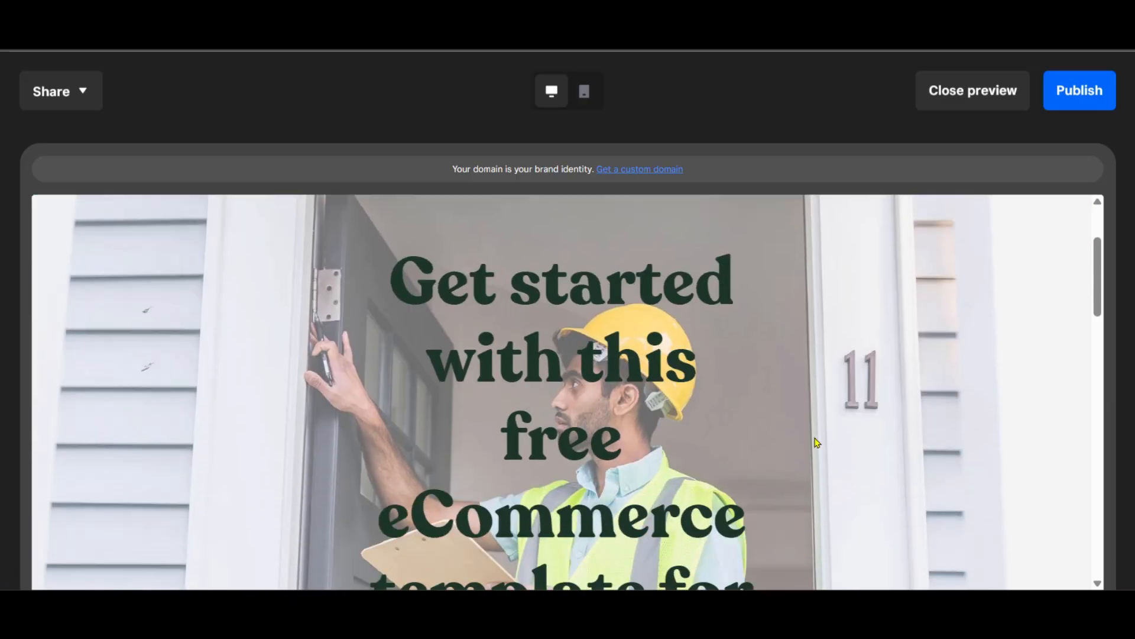
scroll(330, 414, "up", 3)
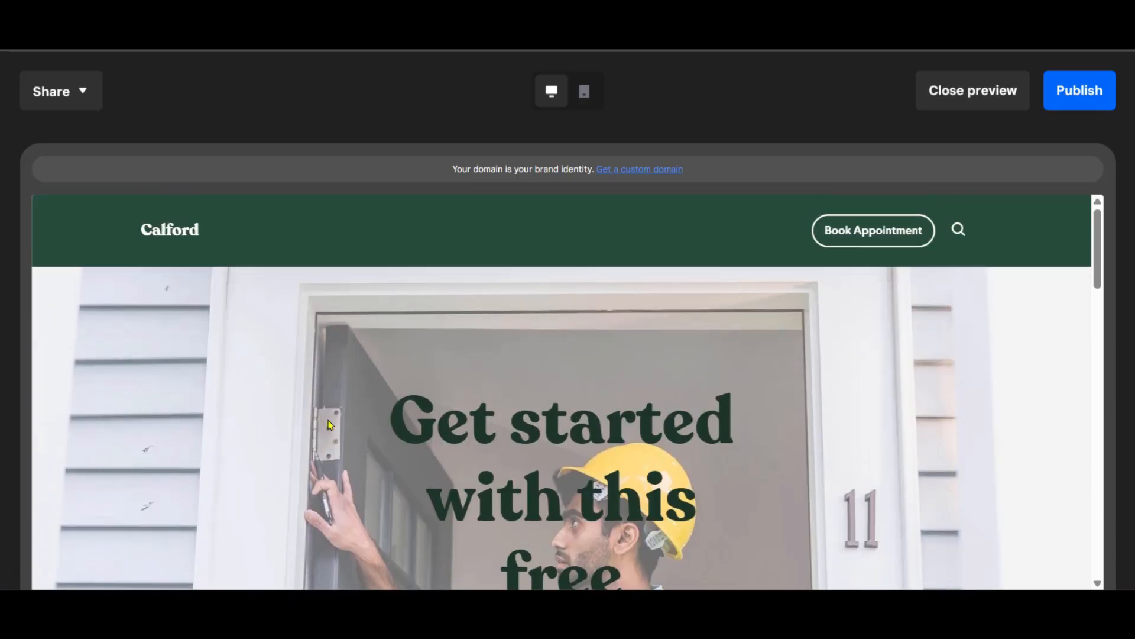
scroll(330, 425, "down", 10)
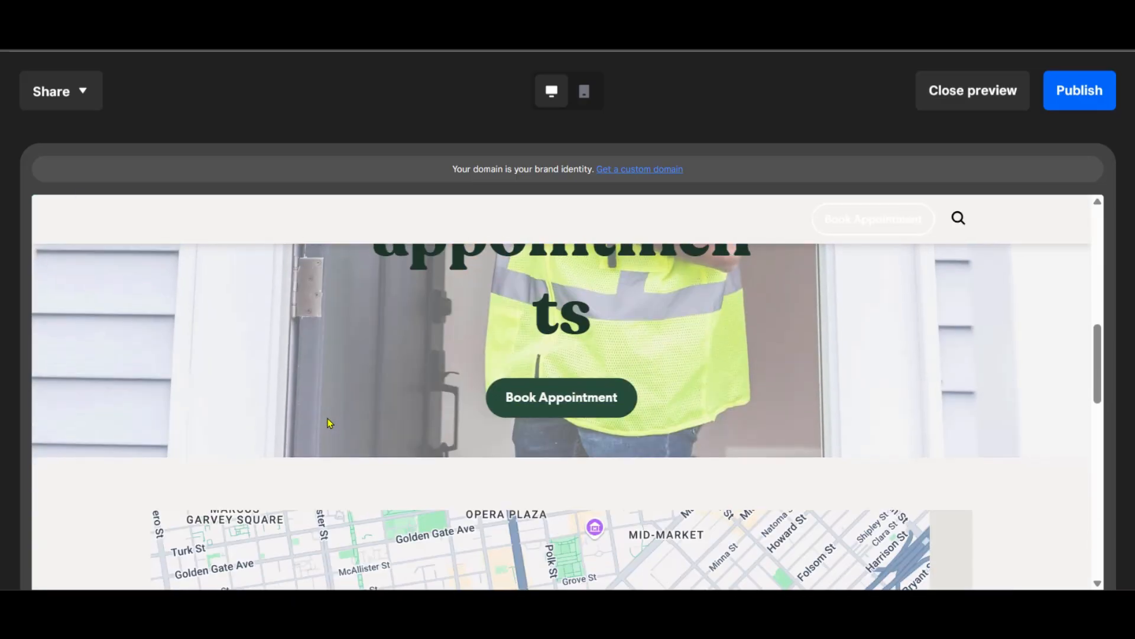
scroll(330, 422, "up", 8)
scroll(376, 408, "down", 6)
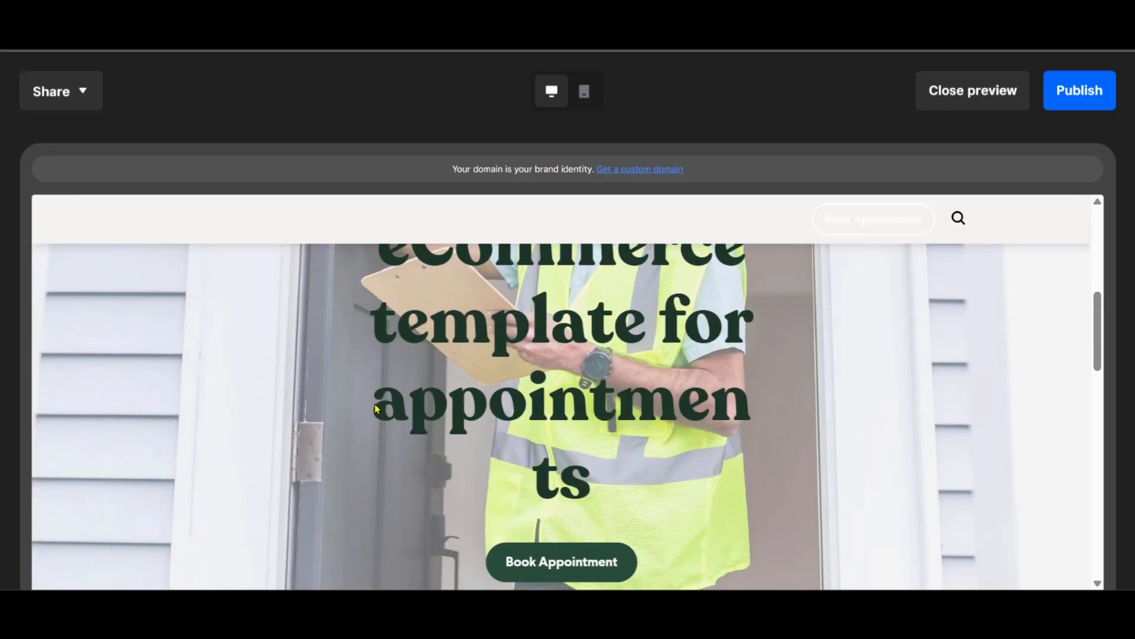
scroll(398, 375, "down", 5)
scroll(512, 304, "up", 3)
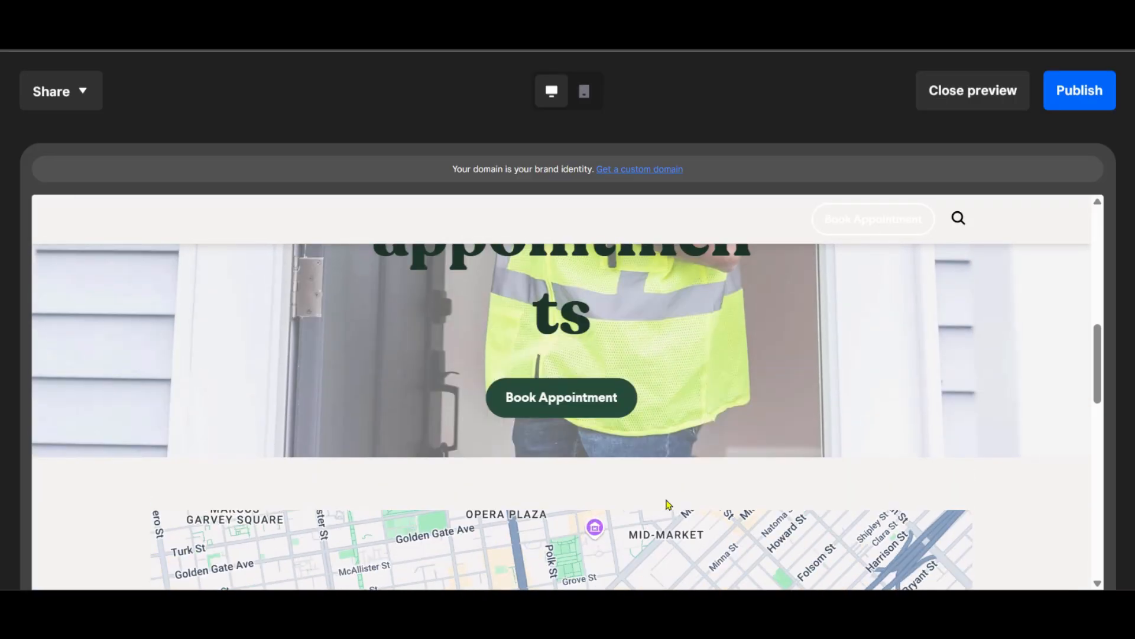
Examine the map and the location and hours section of the previewed page, then close the preview
scroll(668, 504, "down", 10)
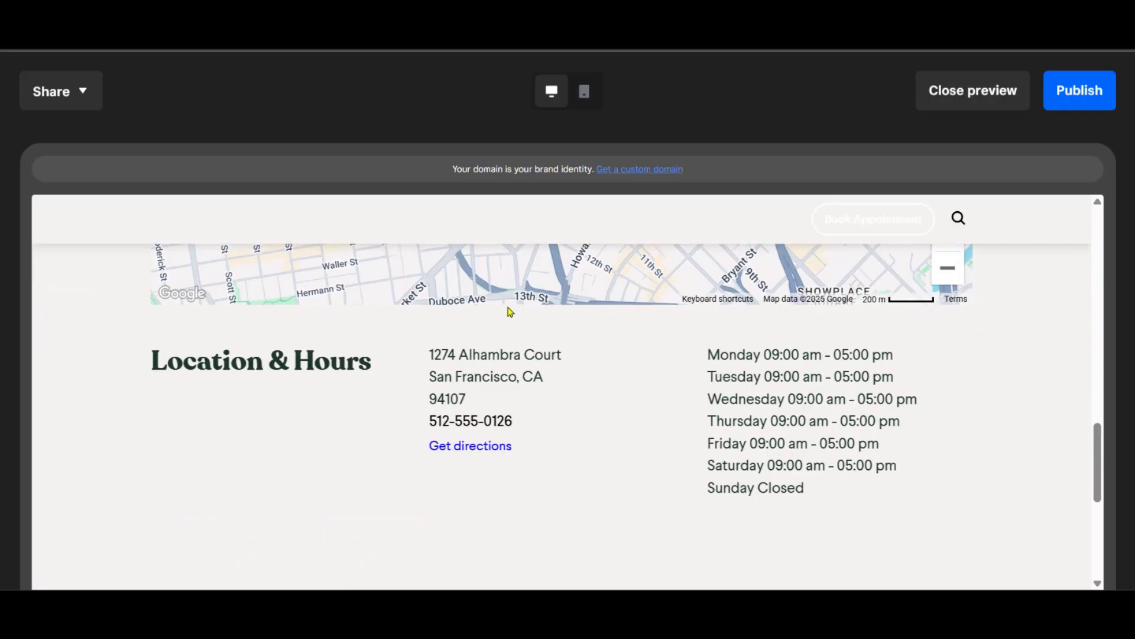
scroll(449, 390, "up", 2)
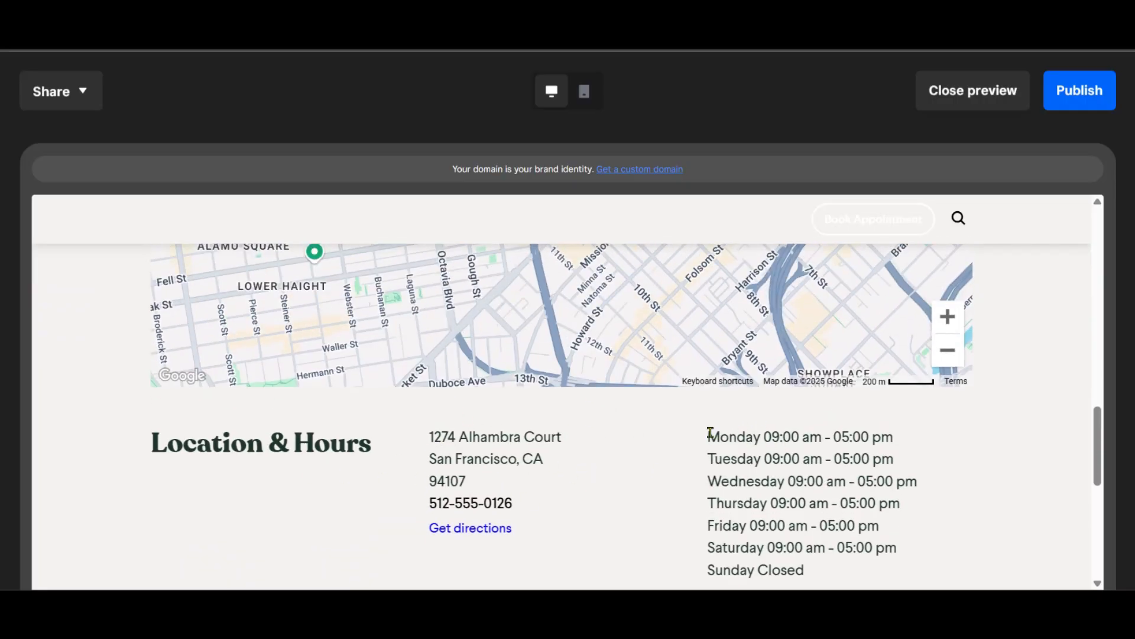
scroll(733, 435, "down", 8)
scroll(605, 375, "up", 8)
scroll(786, 414, "down", 6)
scroll(473, 367, "up", 6)
left_click(973, 92)
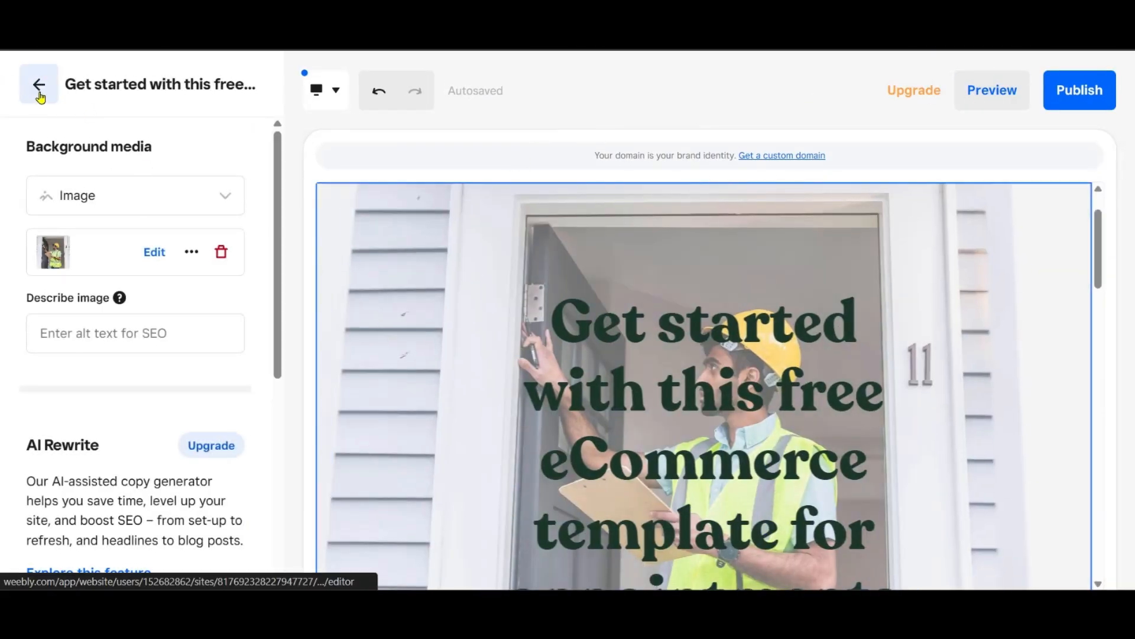
Finish editing the main banner and open the settings of the Featured items section
left_click(39, 88)
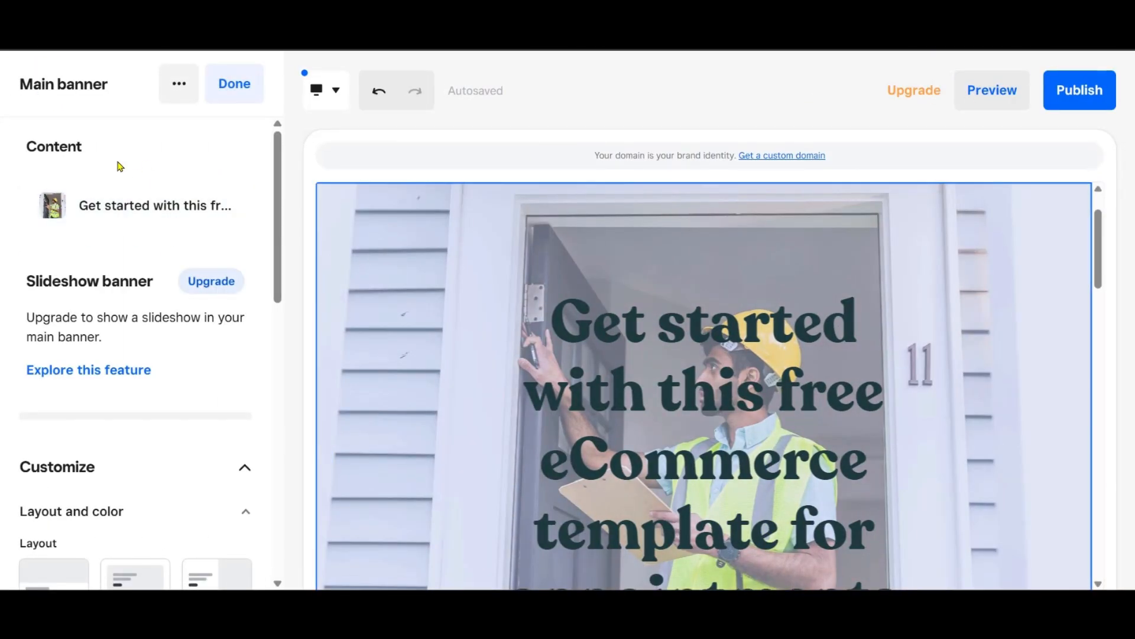
left_click(233, 88)
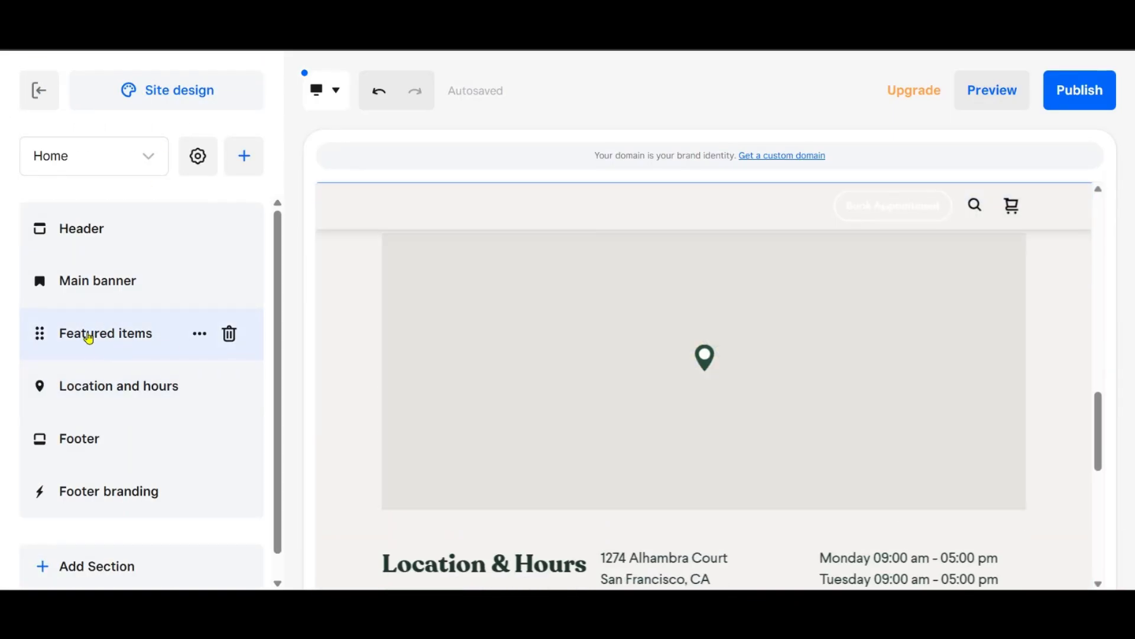
scroll(542, 377, "up", 8)
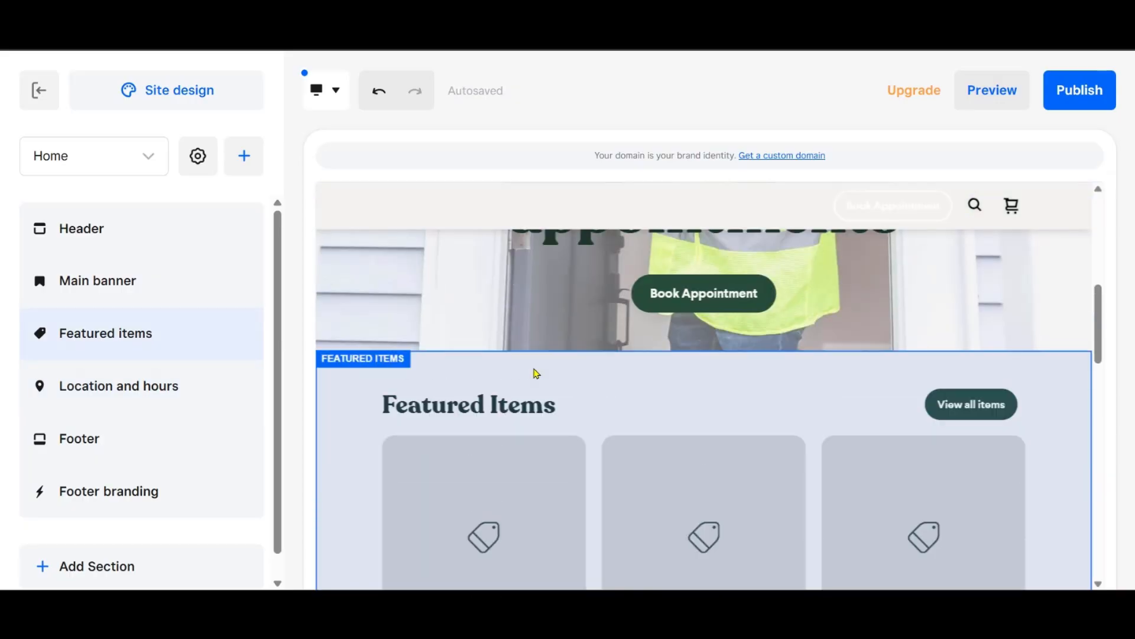
scroll(499, 443, "down", 1)
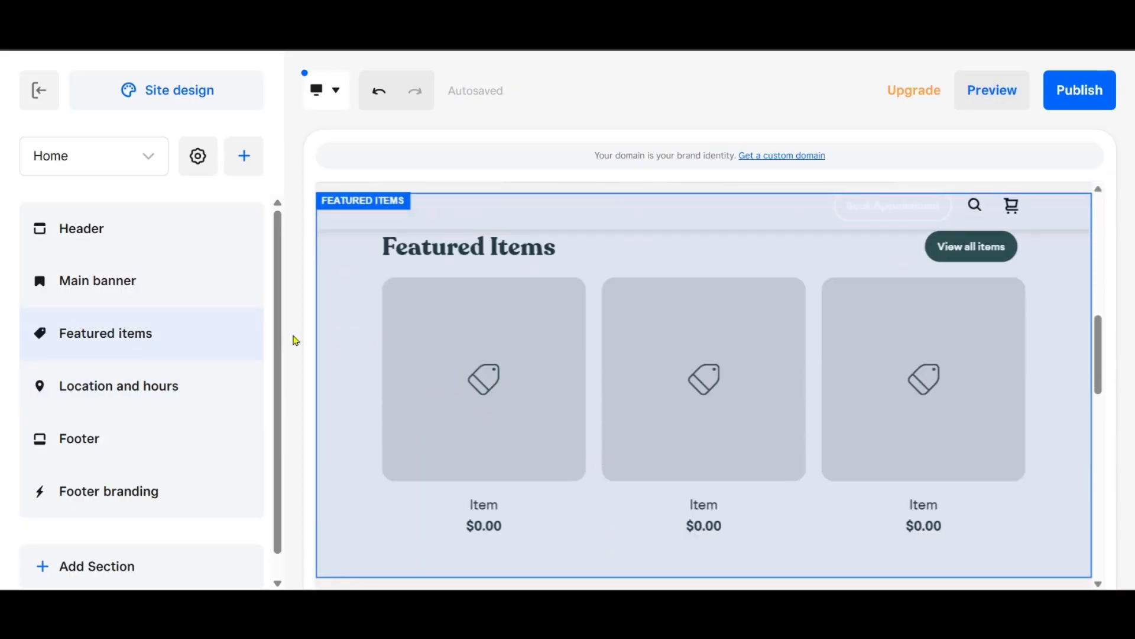
left_click(126, 338)
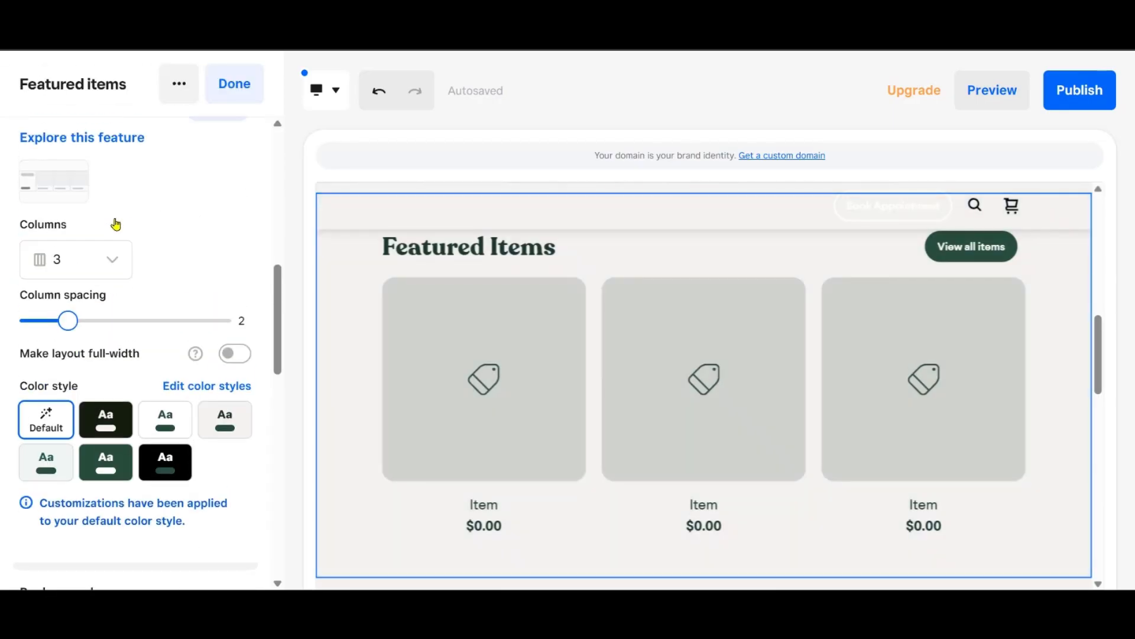
Try a one-column layout for the featured items, then return to 3 columns
left_click(94, 273)
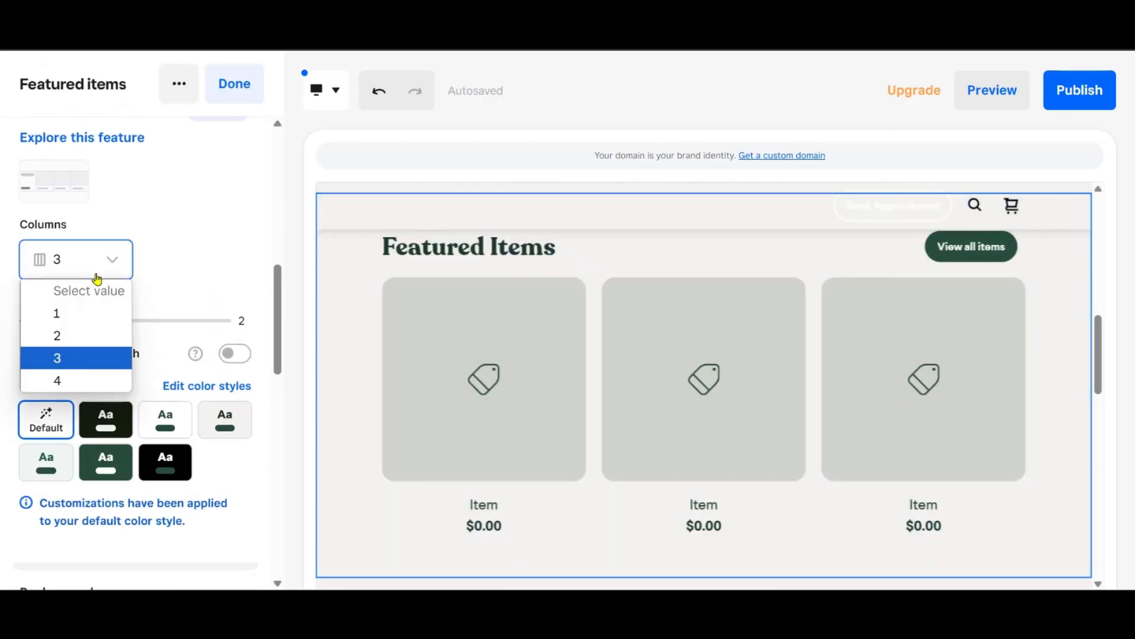
left_click(69, 310)
left_click(91, 274)
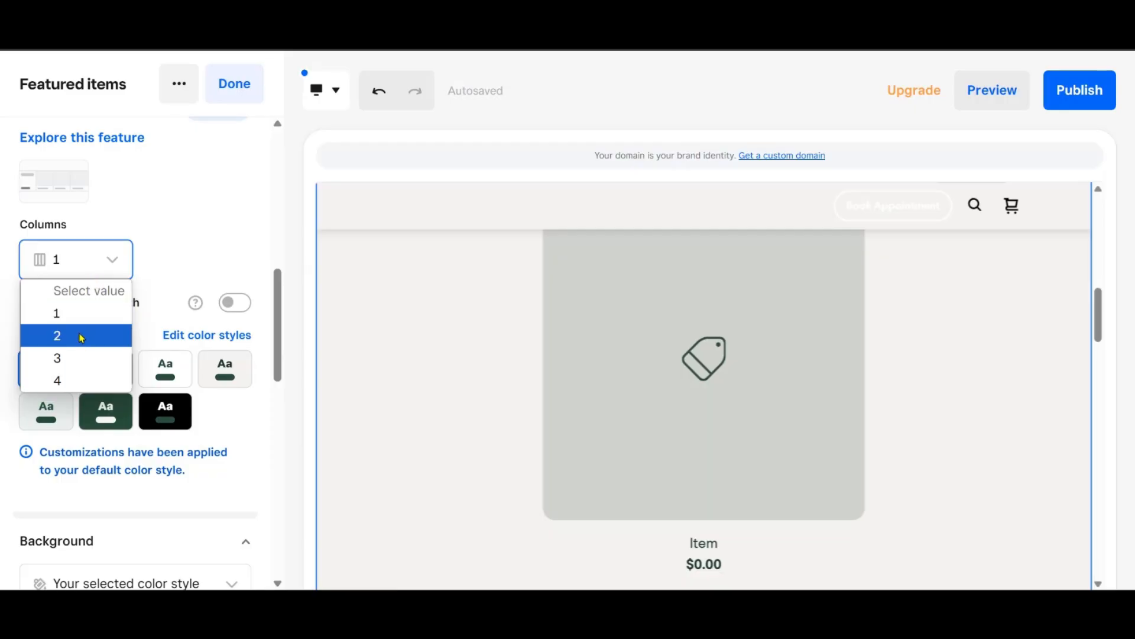
left_click(77, 355)
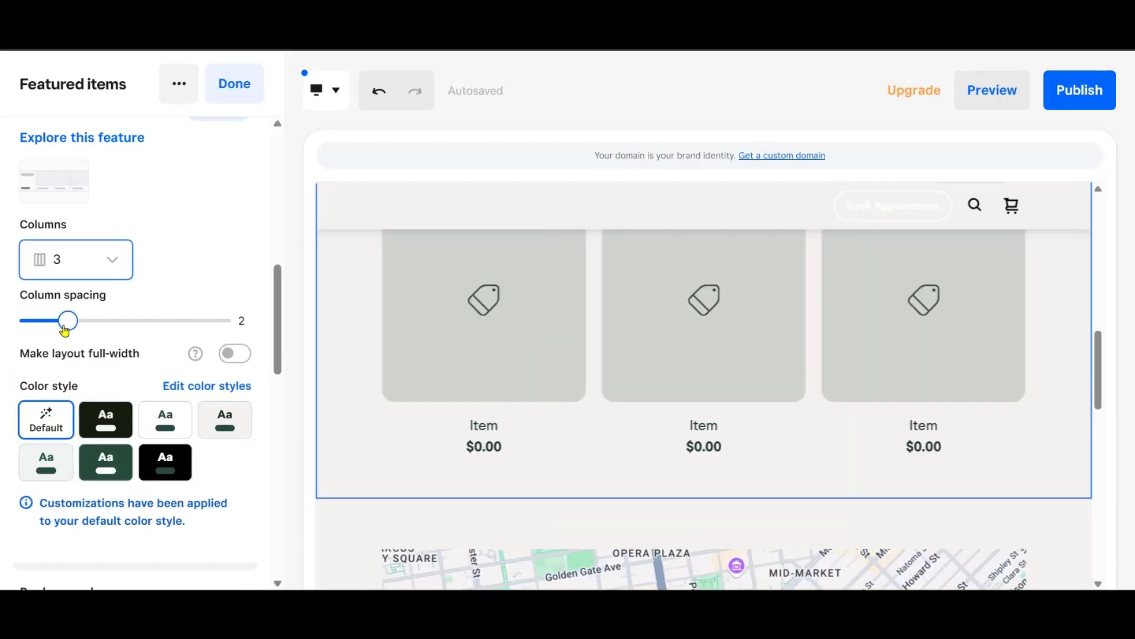
Set the featured items' column spacing to 1 and check the item cards
left_click_drag(65, 329, 50, 323)
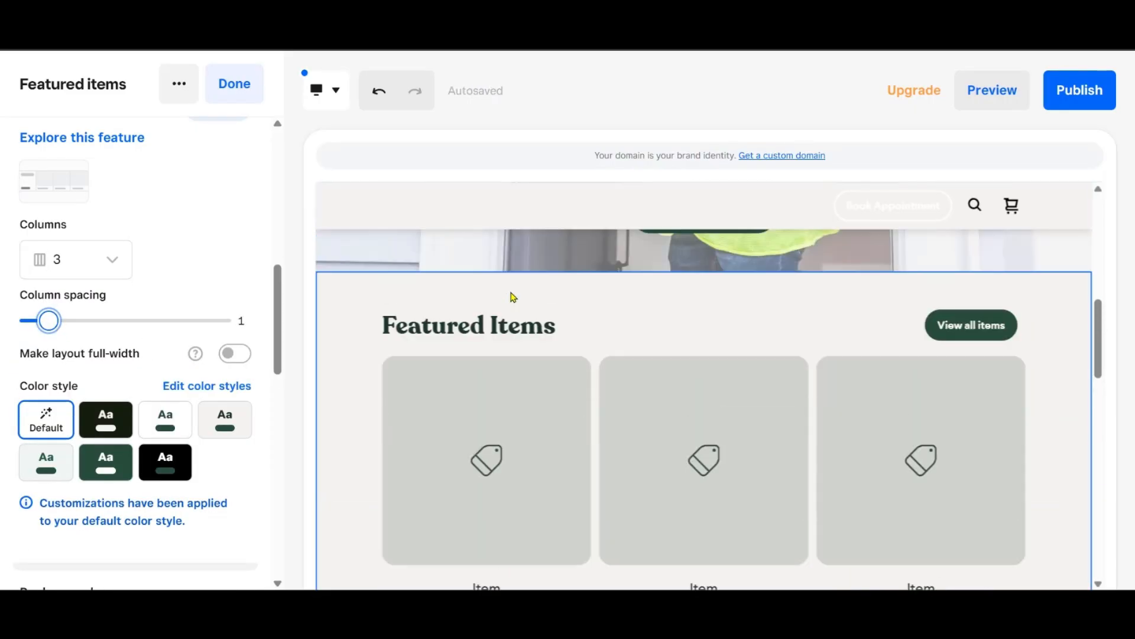
scroll(144, 463, "down", 8)
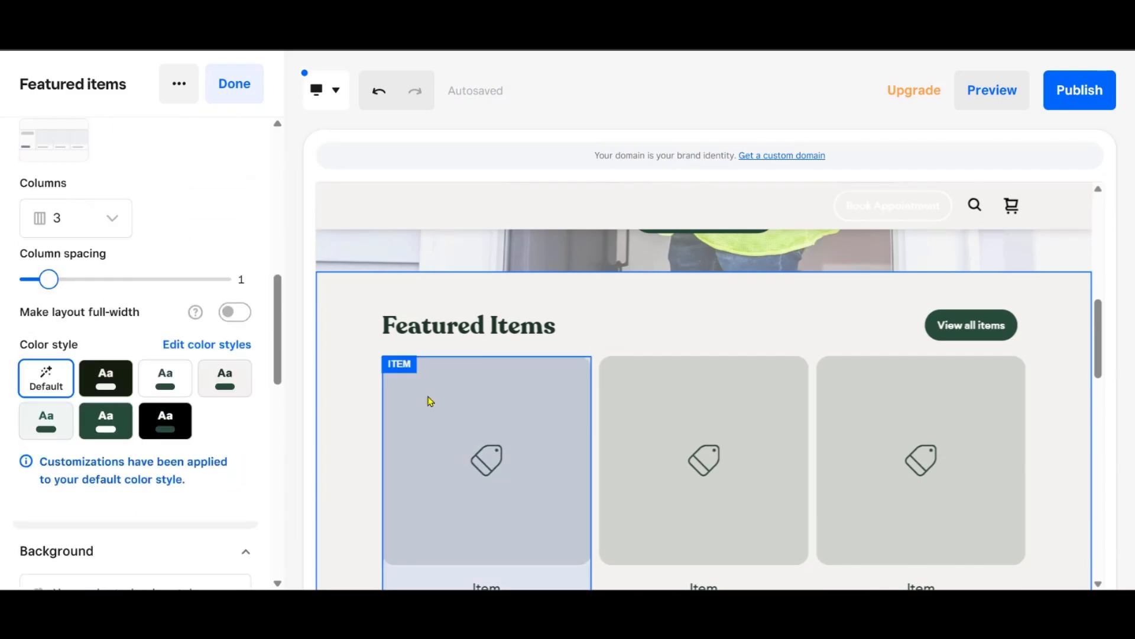
scroll(414, 423, "down", 4)
scroll(414, 423, "up", 3)
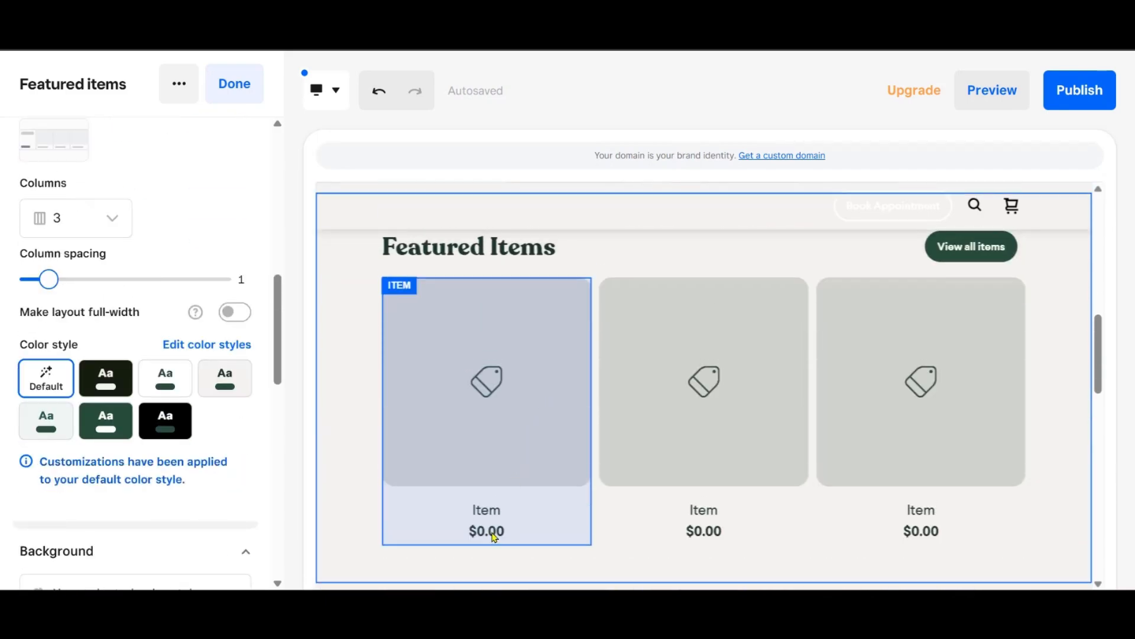
Switch the Featured items section from a custom selection to Most popular and check the item grid on the Home page
left_click(444, 419)
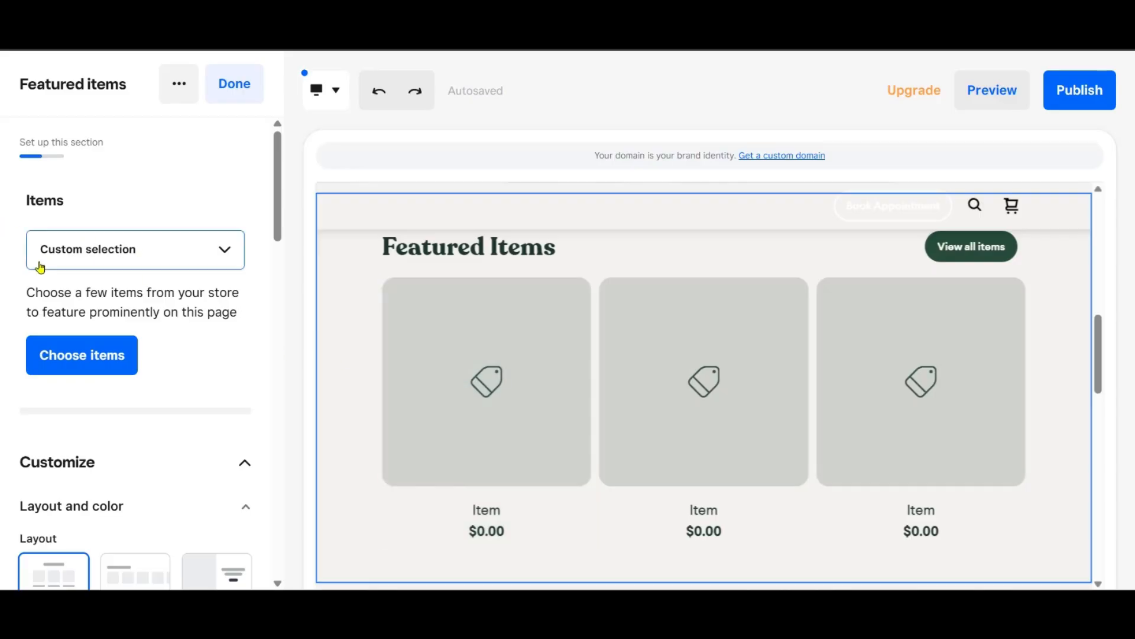
left_click(137, 257)
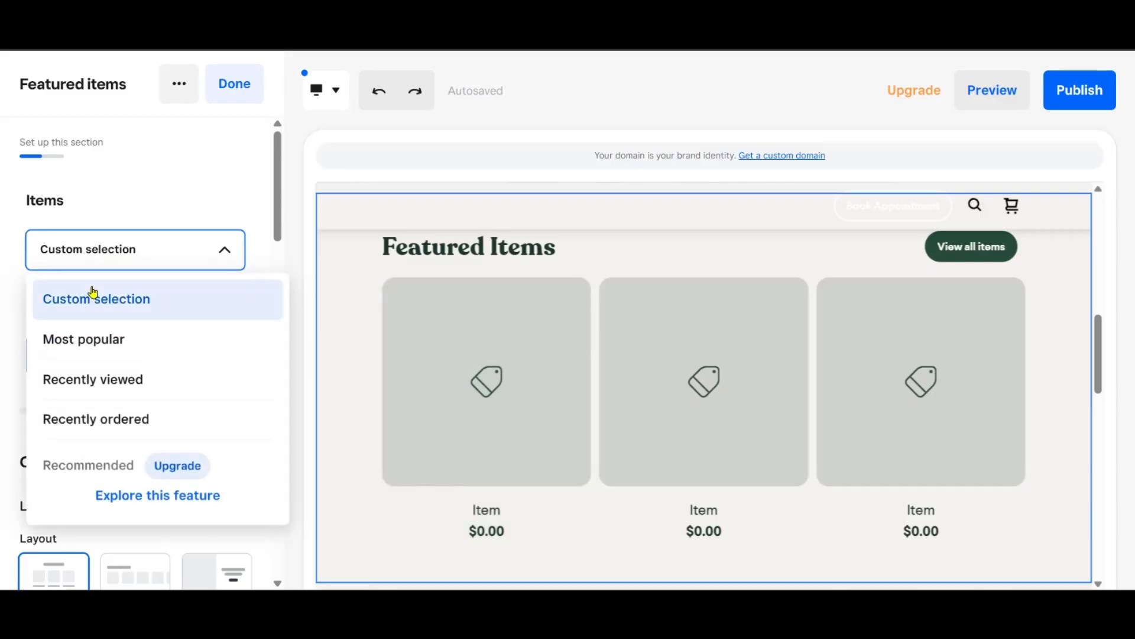
left_click(65, 349)
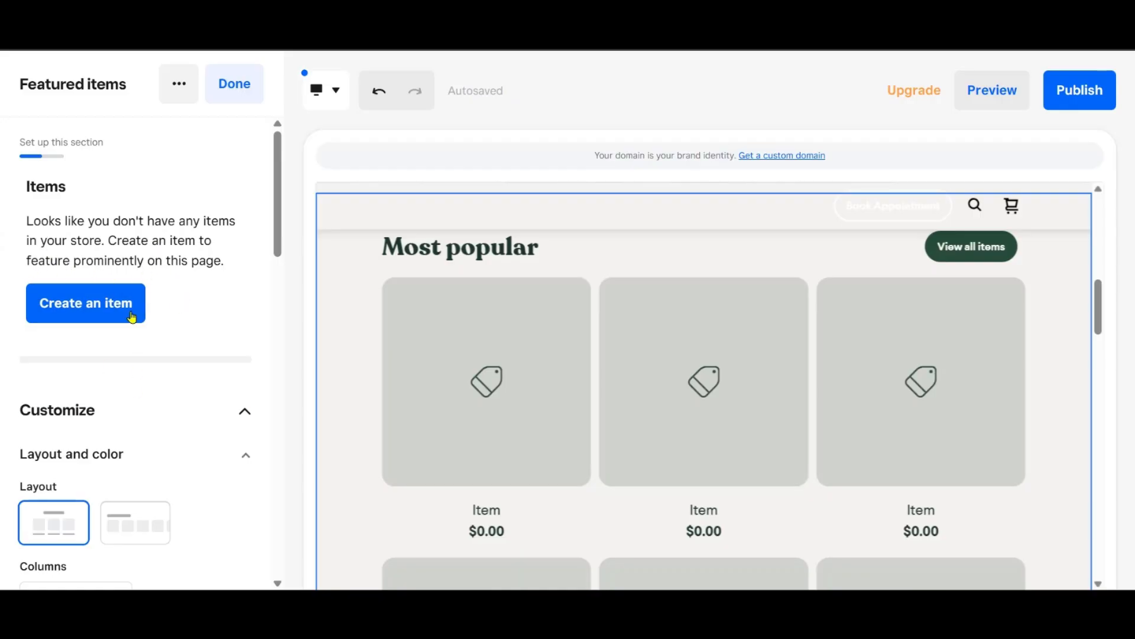
left_click(92, 308)
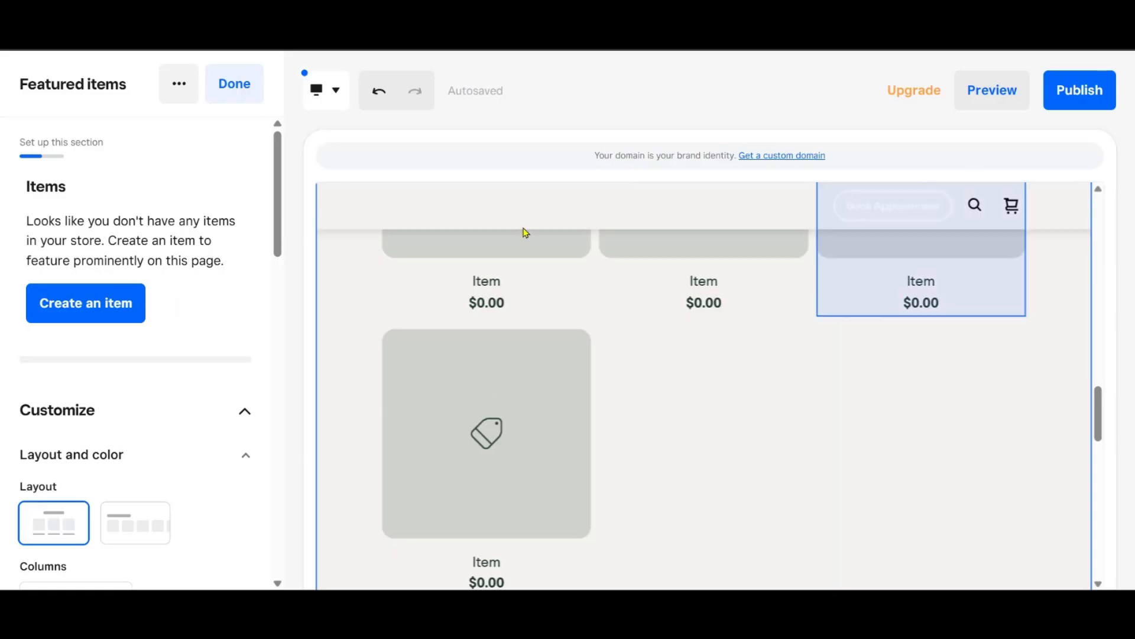
scroll(585, 394, "up", 3)
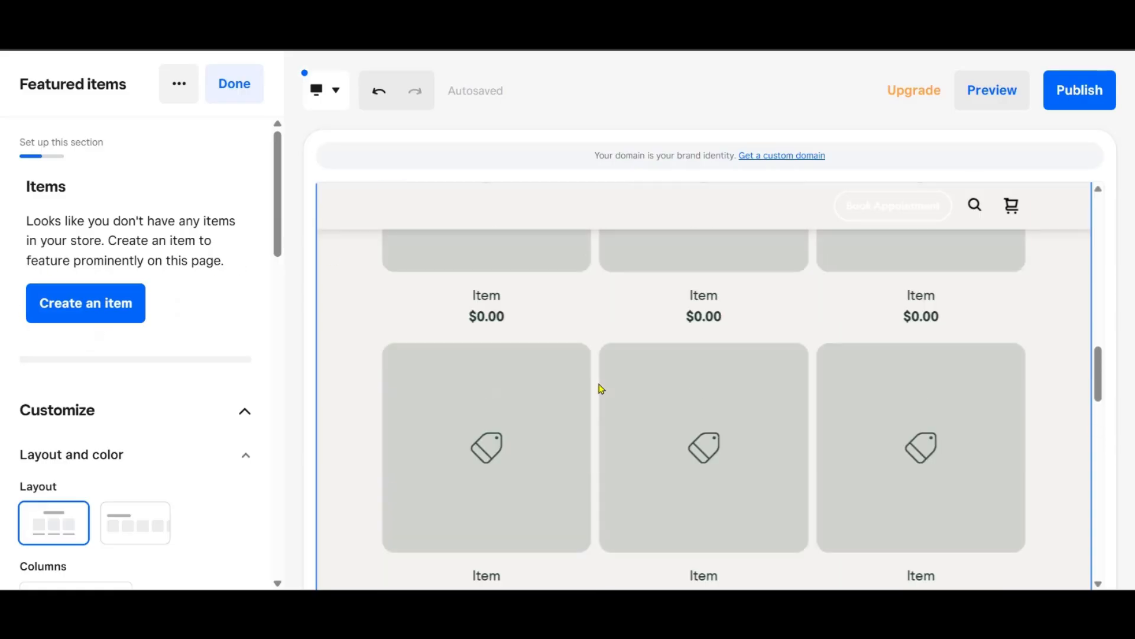
scroll(507, 365, "up", 10)
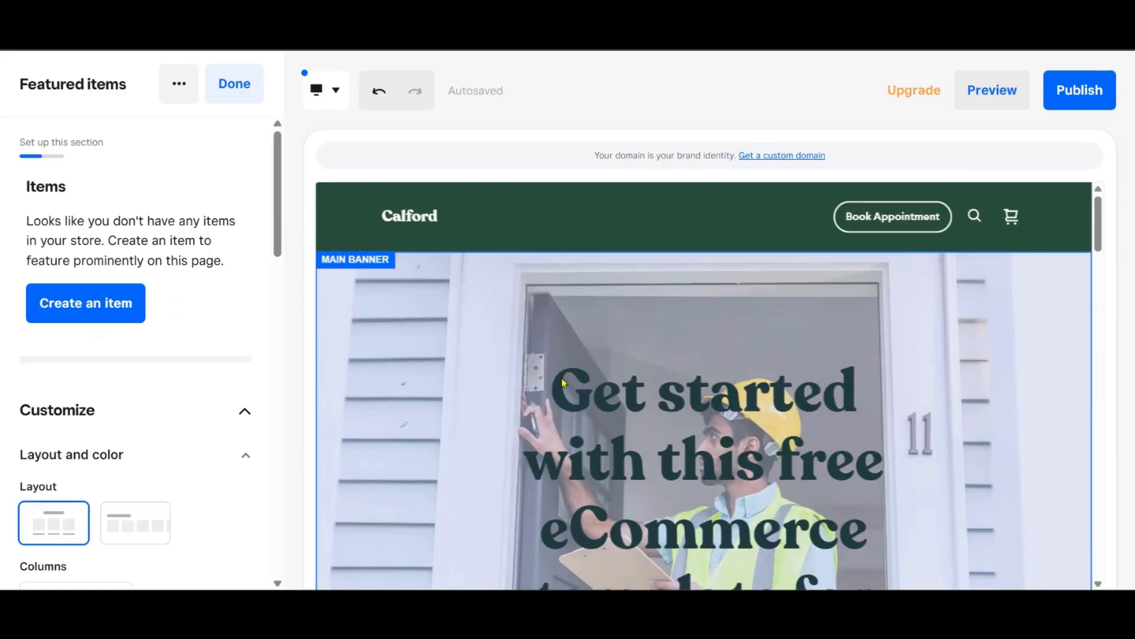
scroll(603, 398, "down", 6)
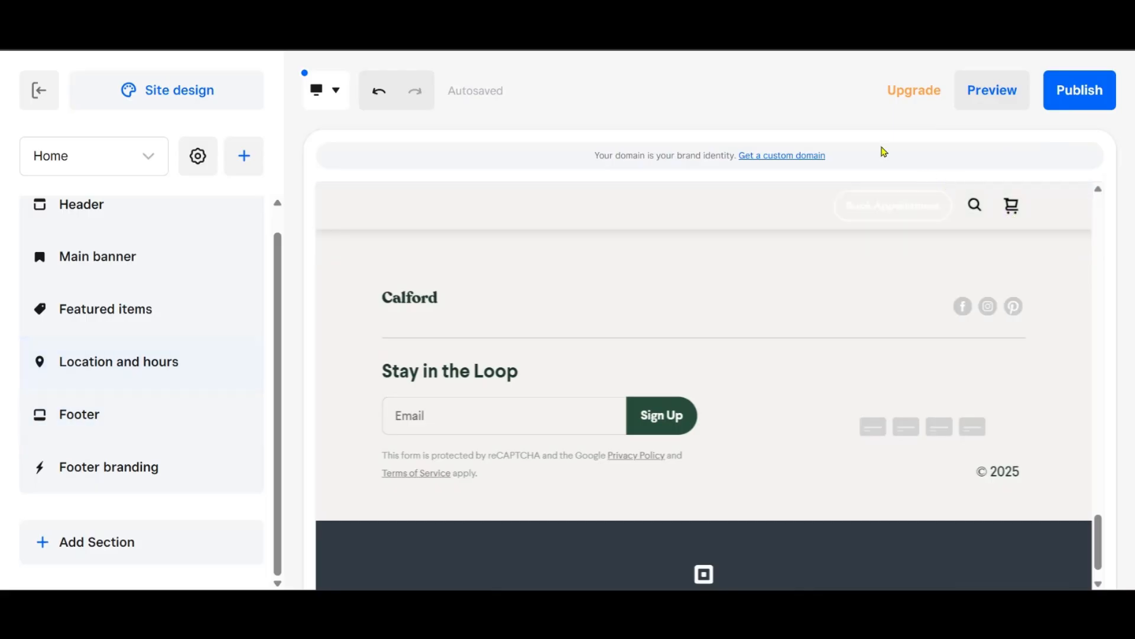
Publish the website using the free Square subdomain calford-100585.square.site
left_click(1096, 98)
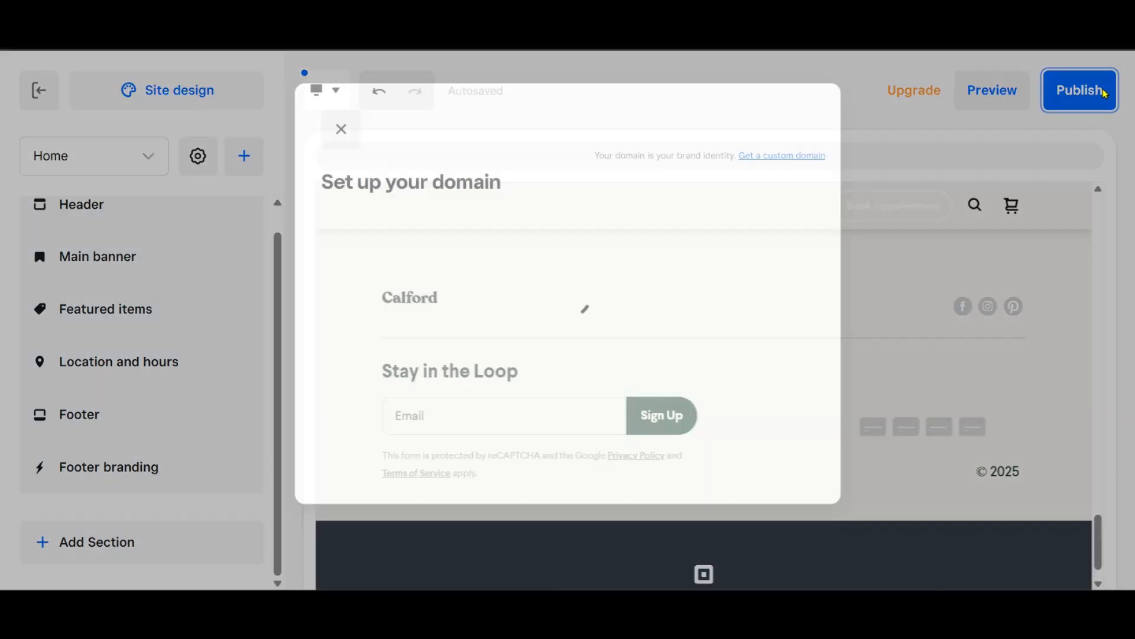
scroll(388, 376, "down", 1)
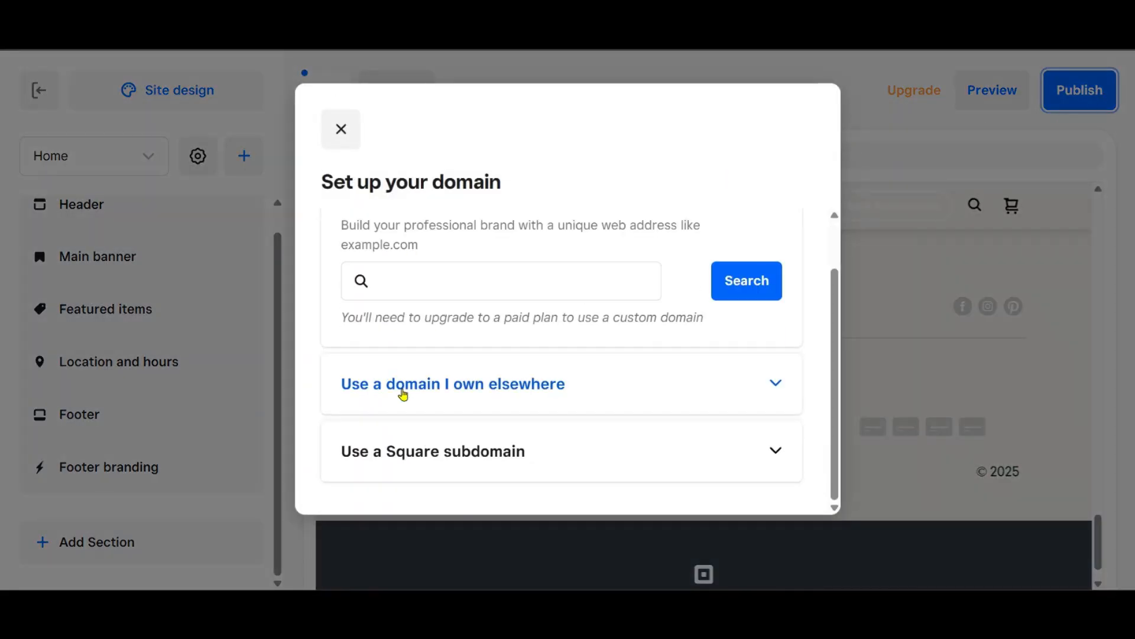
left_click(490, 451)
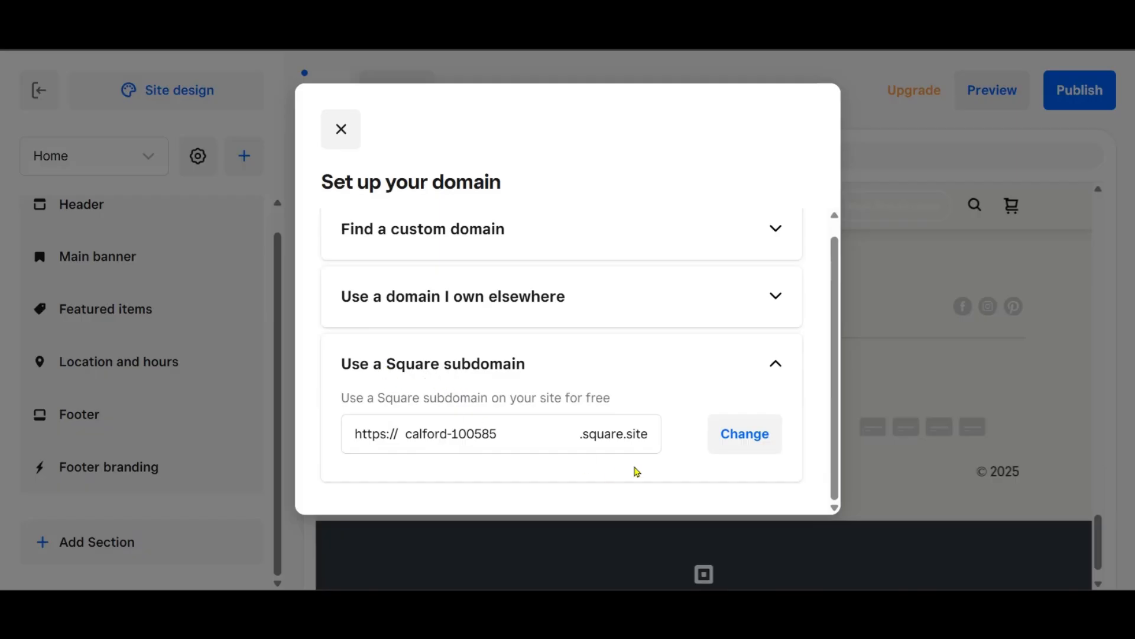
left_click(750, 443)
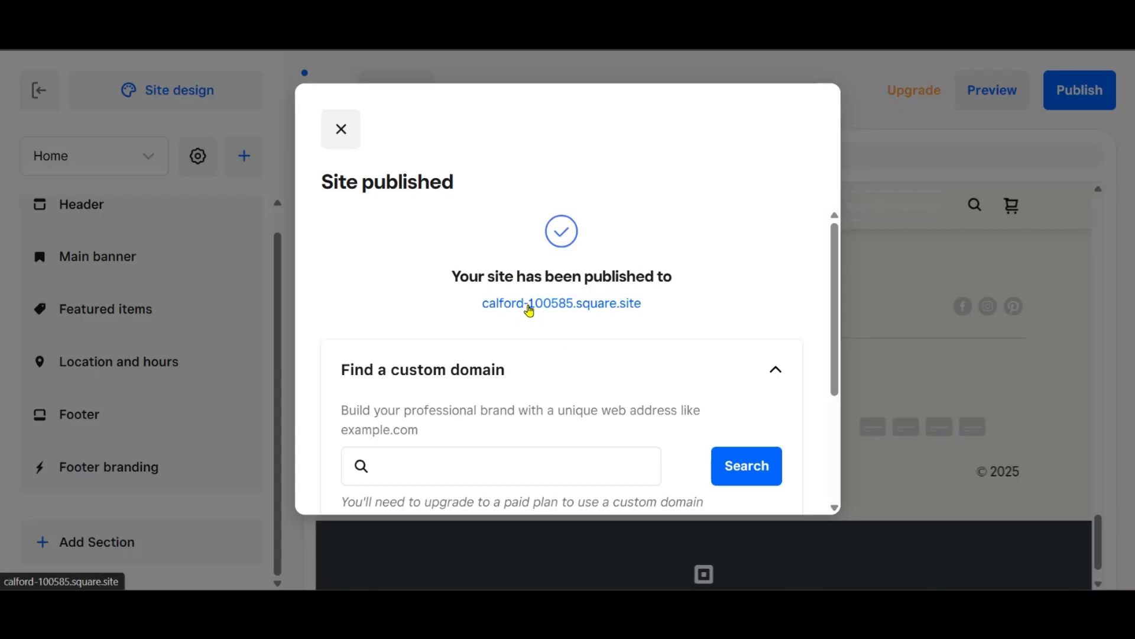
Open the published site and look over its header and main banner
left_click(530, 305)
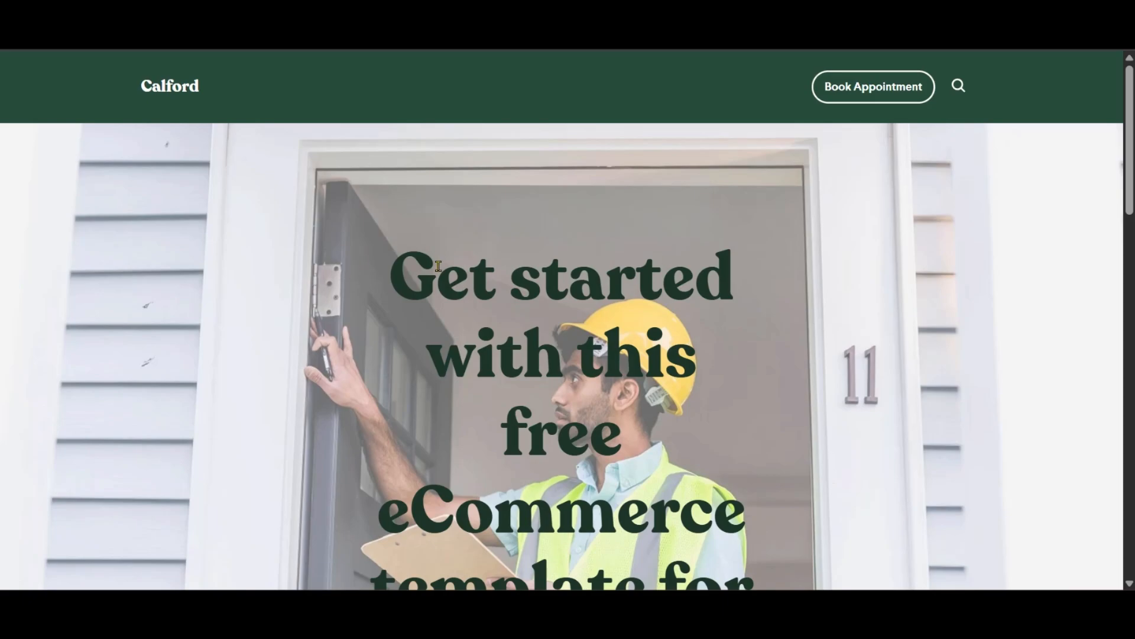
scroll(483, 230, "down", 4)
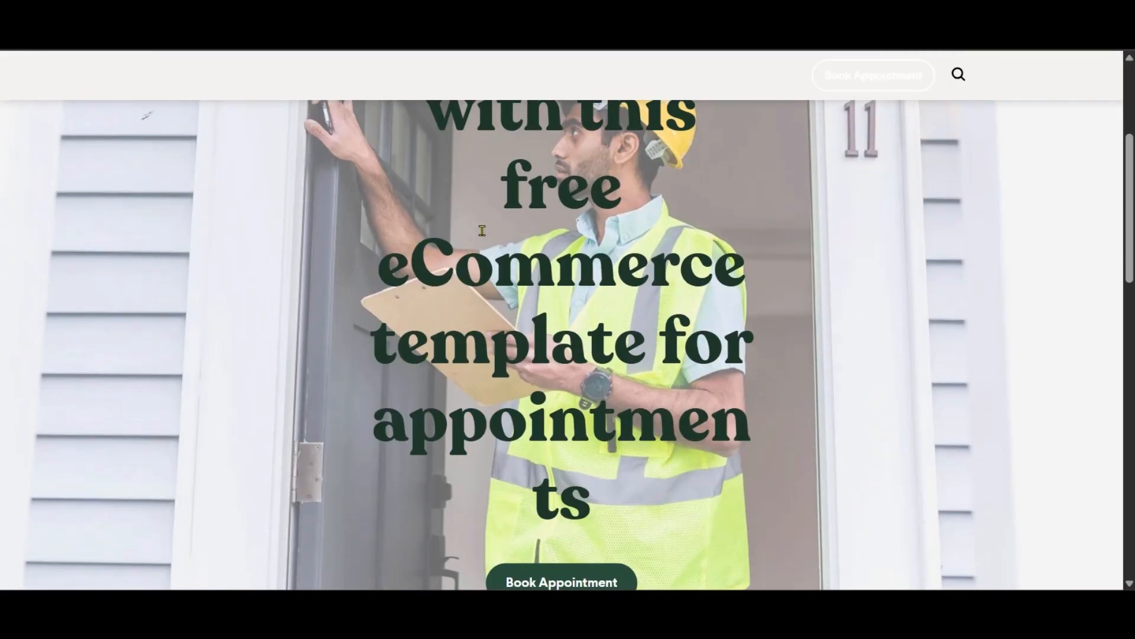
scroll(482, 230, "up", 4)
scroll(416, 287, "down", 5)
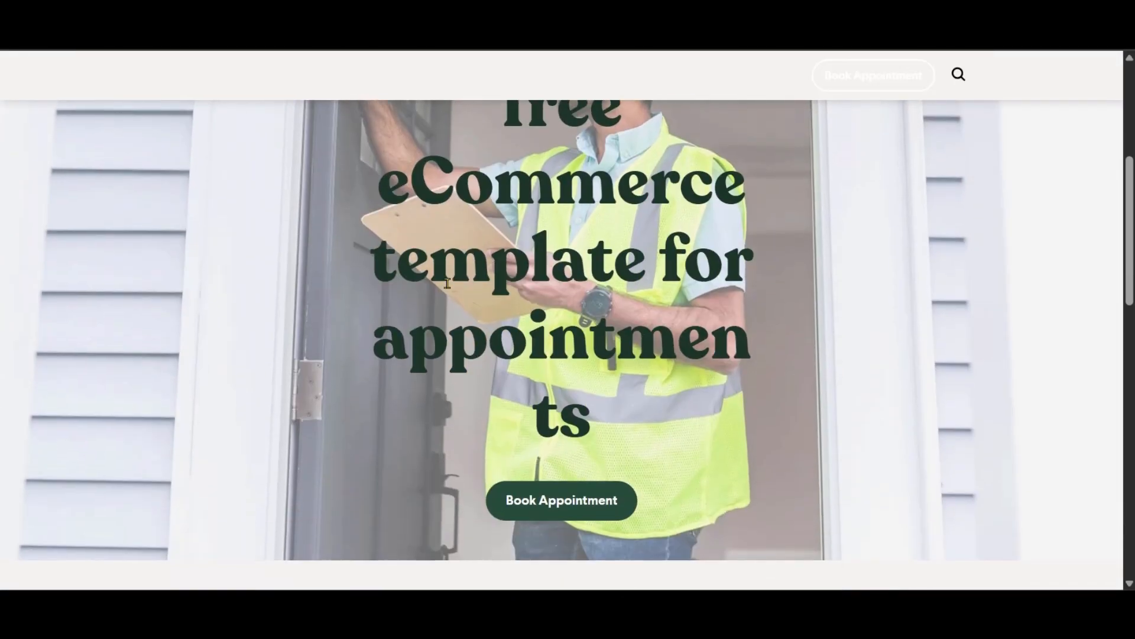
scroll(416, 287, "up", 5)
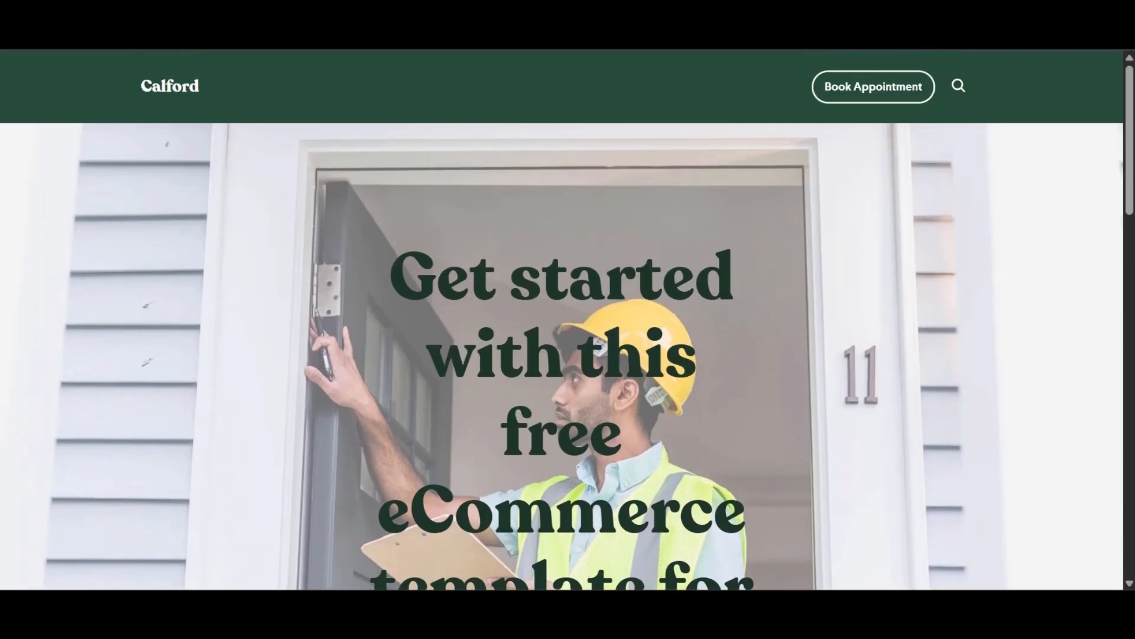